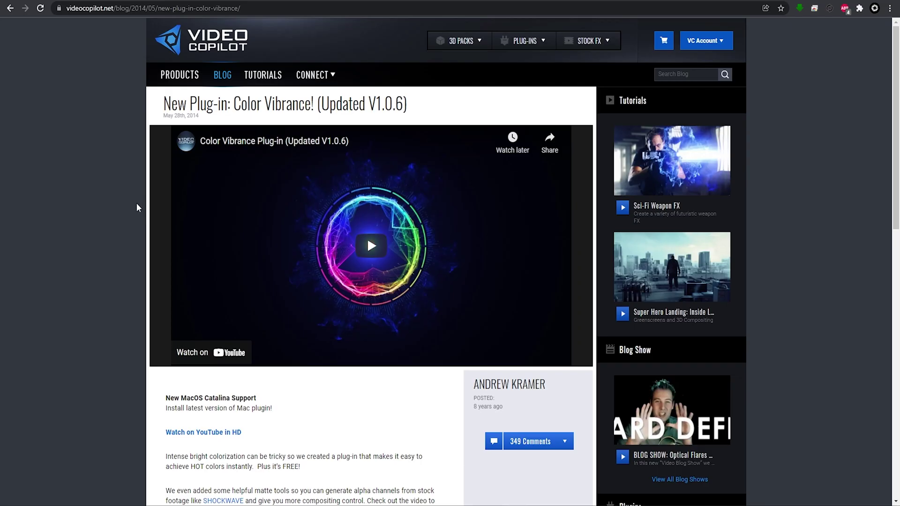
Step: Scroll to the Color Vibrance download link and check the VideoCopilot plug-ins folder for Vibrance
scroll(138, 202, down, 5)
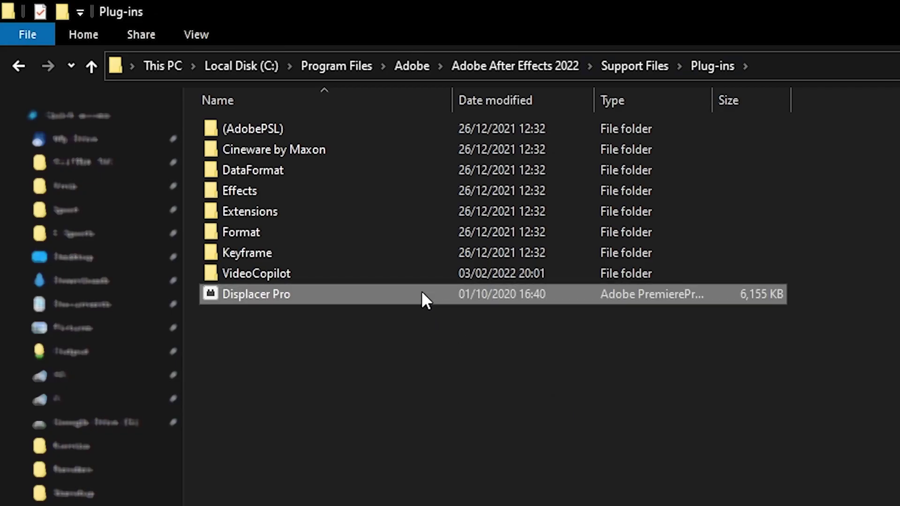
double_click(361, 274)
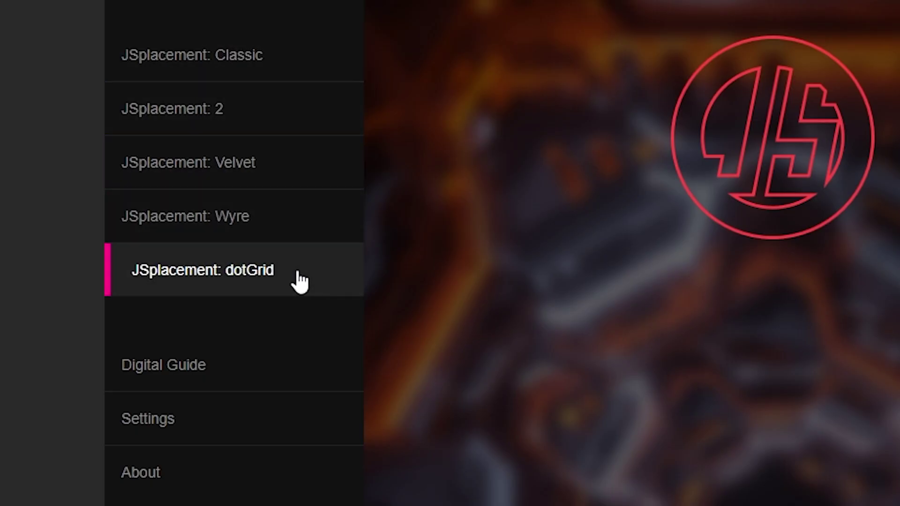
Step: In JSplacement 2, generate a Crap Pack map with 500 iterations and 4 background iterations
click(308, 111)
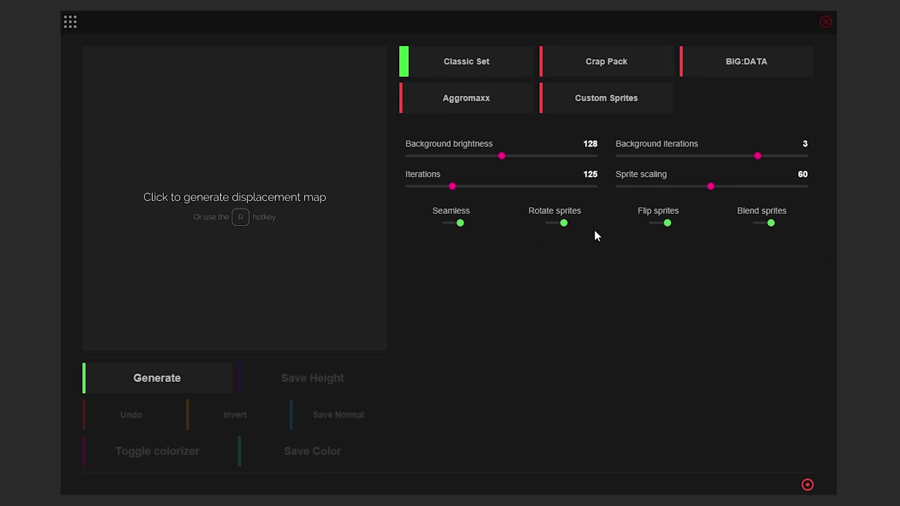
click(611, 72)
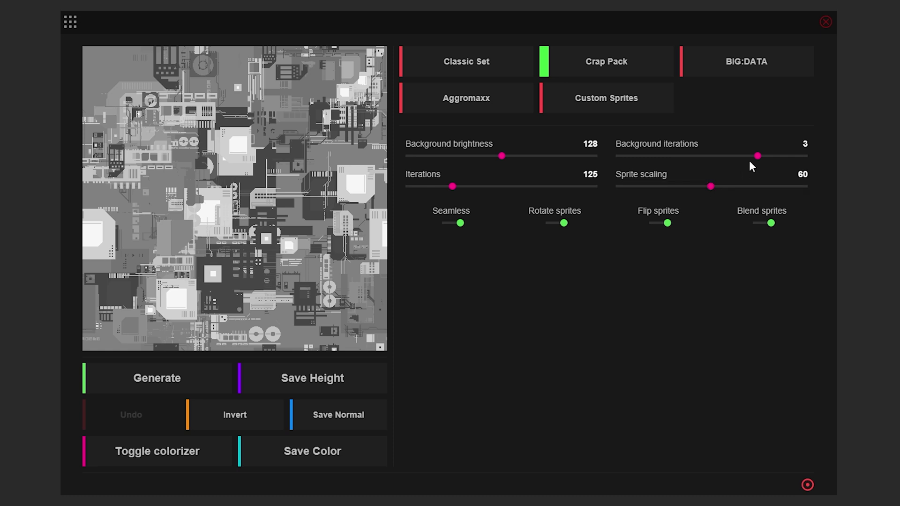
click(798, 161)
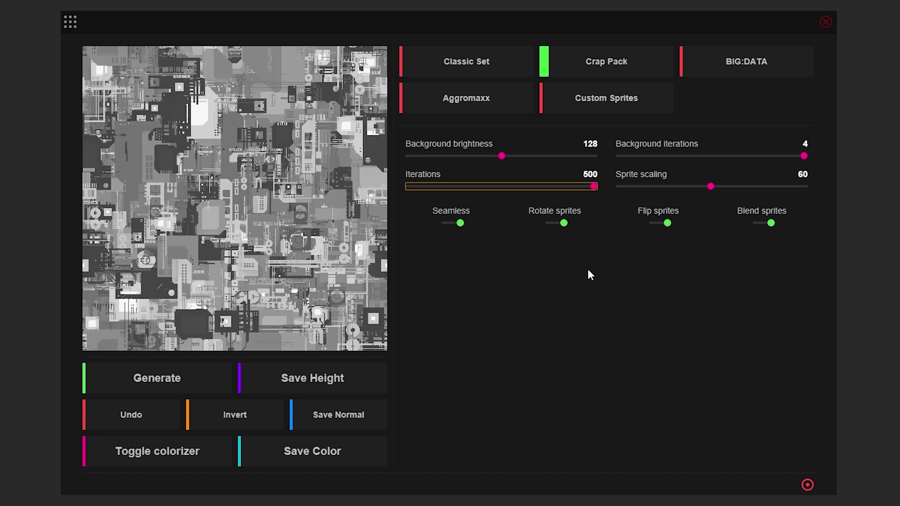
Step: Preview red/white, green/lime and orange/teal palettes, then invert the greyscale height map
click(188, 450)
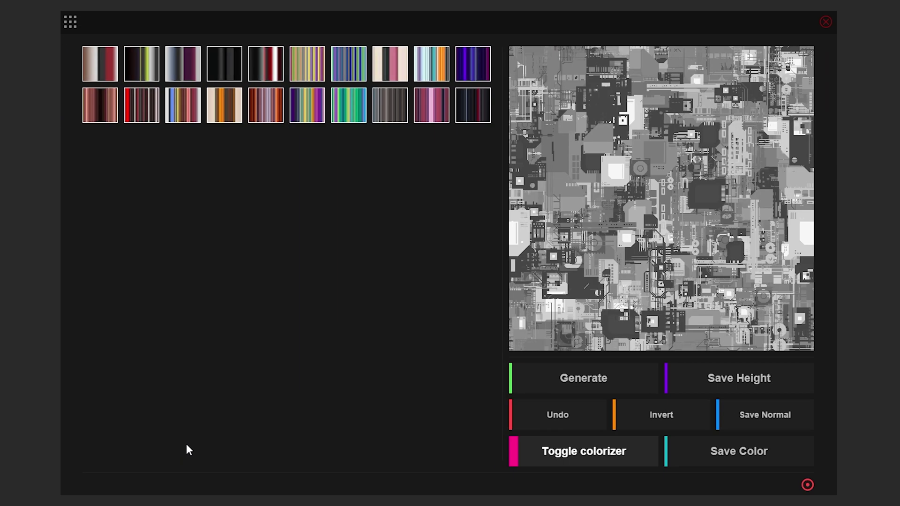
click(96, 74)
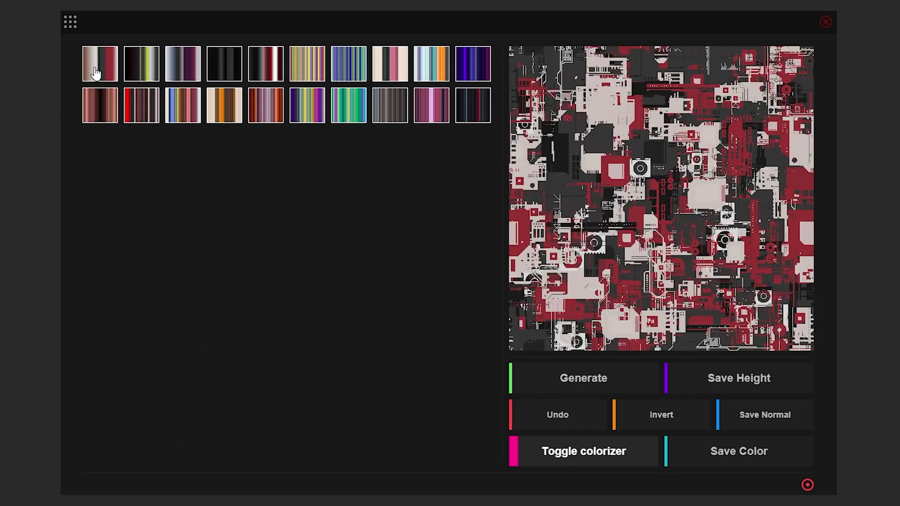
click(155, 77)
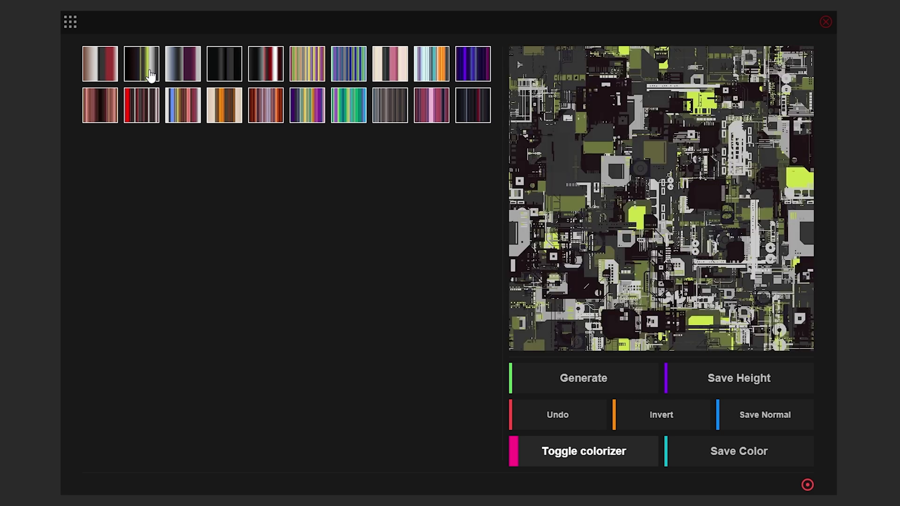
click(429, 76)
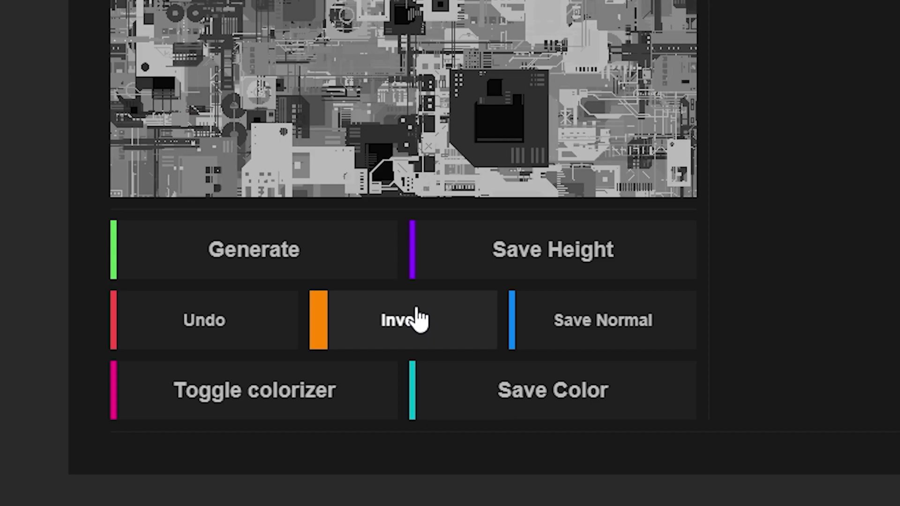
click(419, 320)
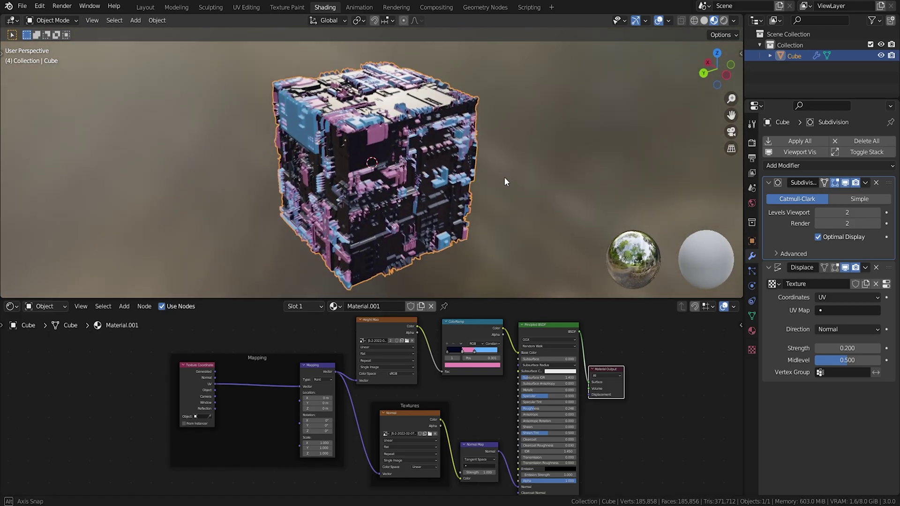
Step: Orbit around the greebled cube and show the Displace modifier's image texture settings
drag(505, 177, 488, 187)
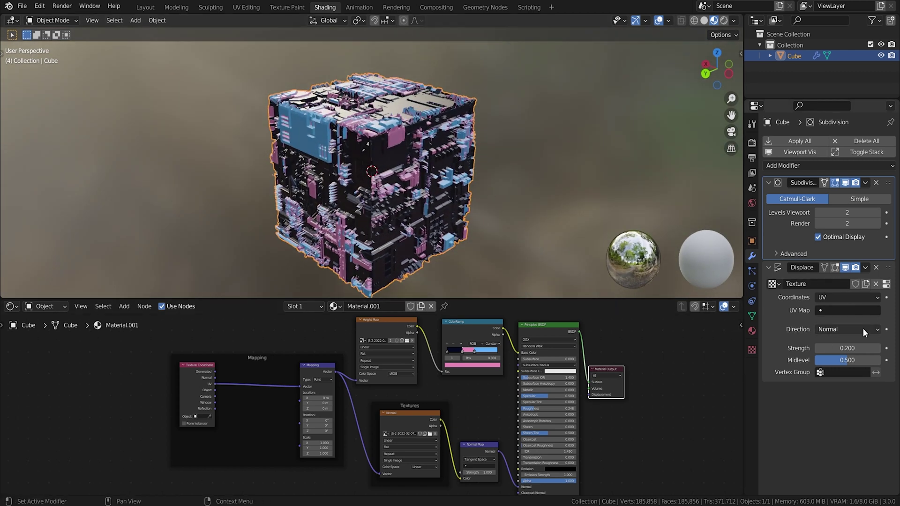
click(887, 284)
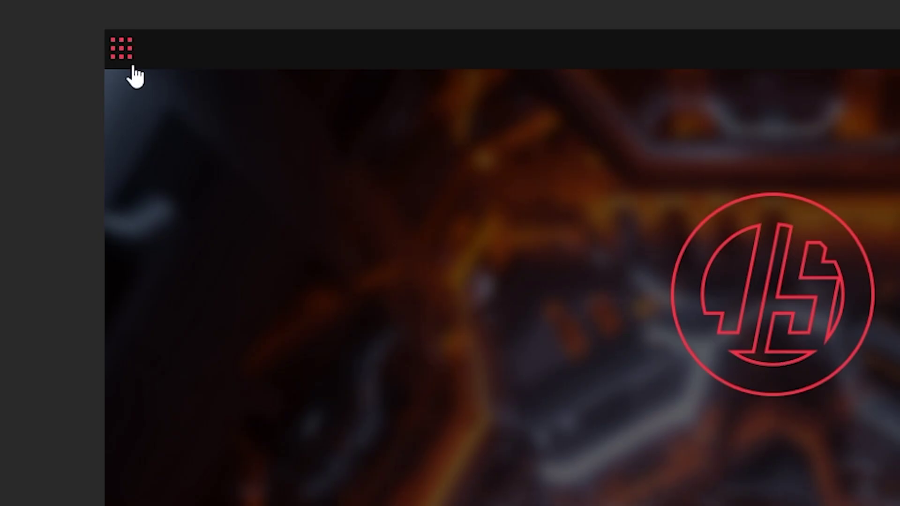
Step: Open the Wyre generator with Linear width, Cardinal steps, 2 layers and 25 wires per layer
click(125, 60)
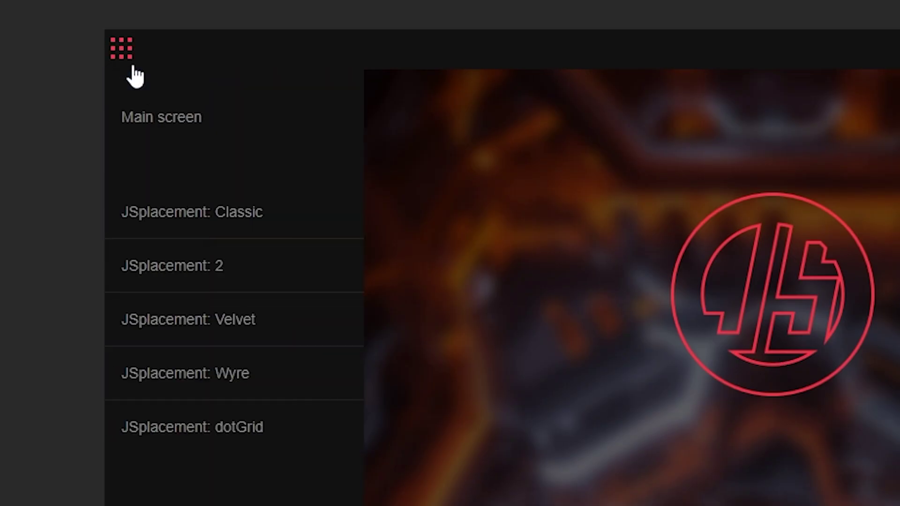
click(282, 398)
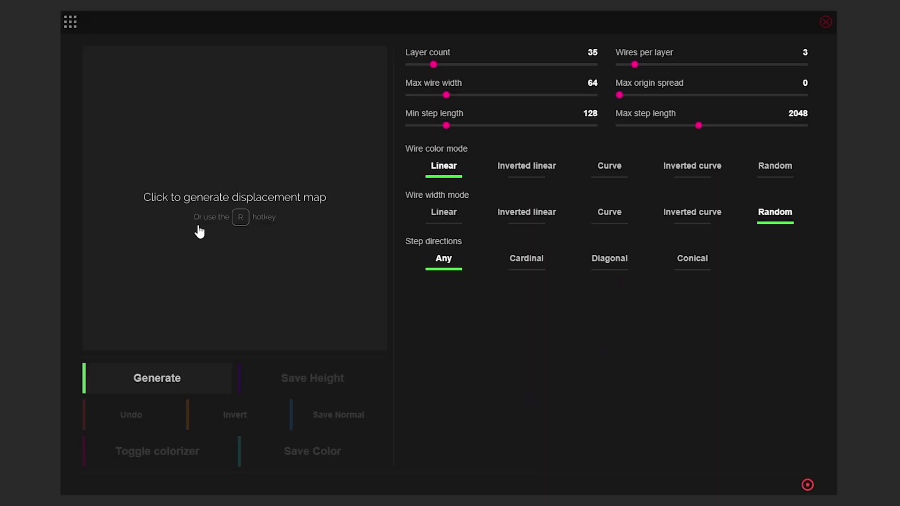
click(450, 219)
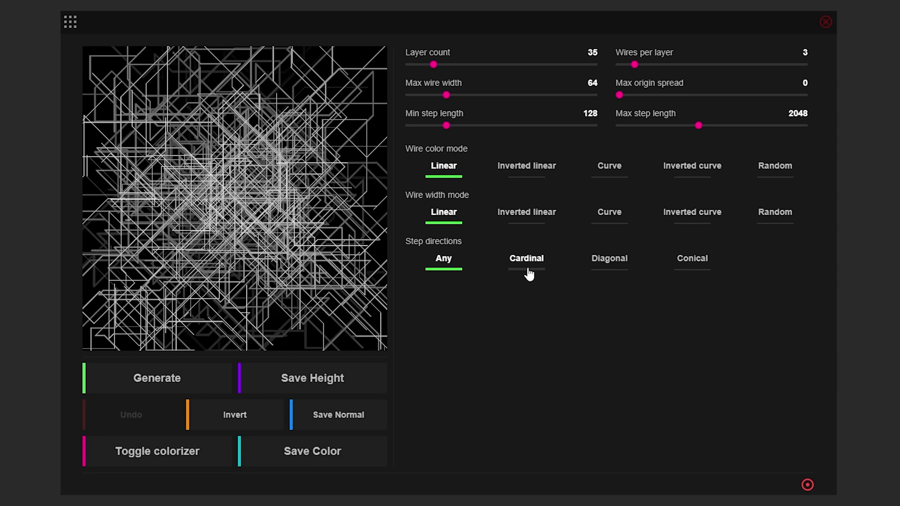
click(538, 272)
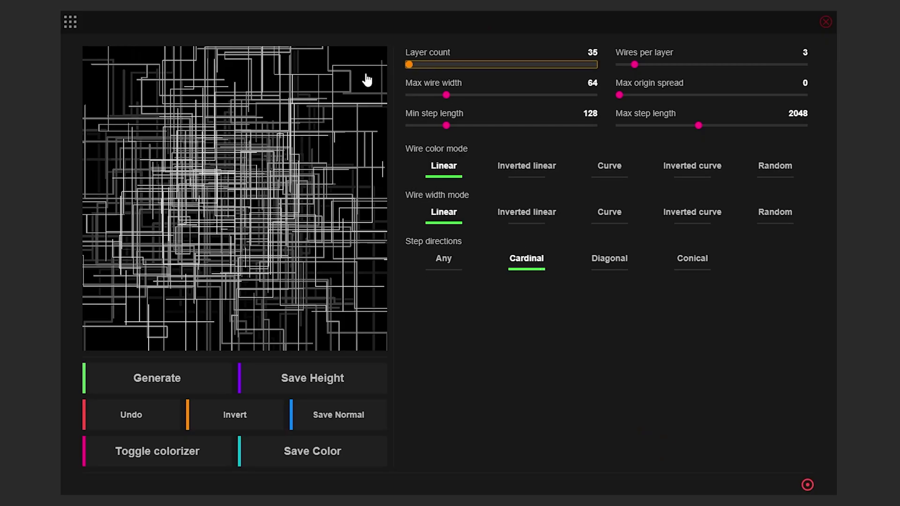
key(Home)
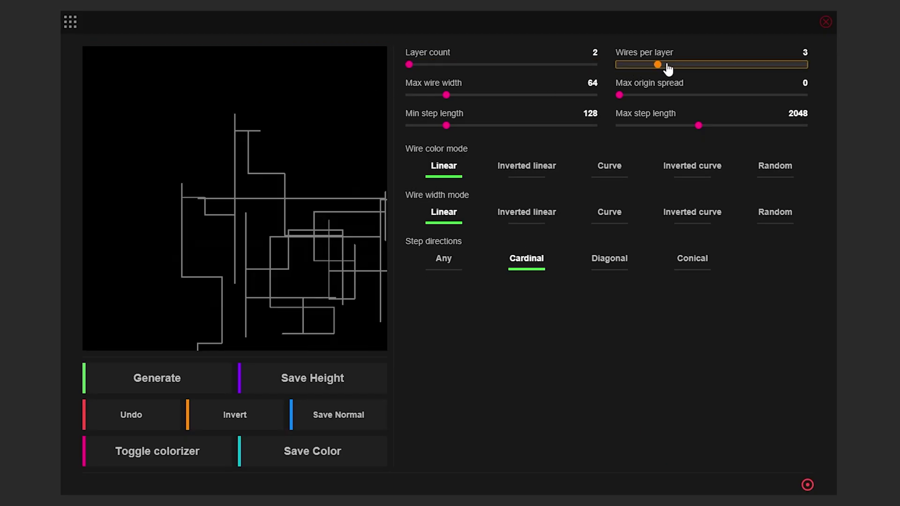
drag(818, 61, 822, 61)
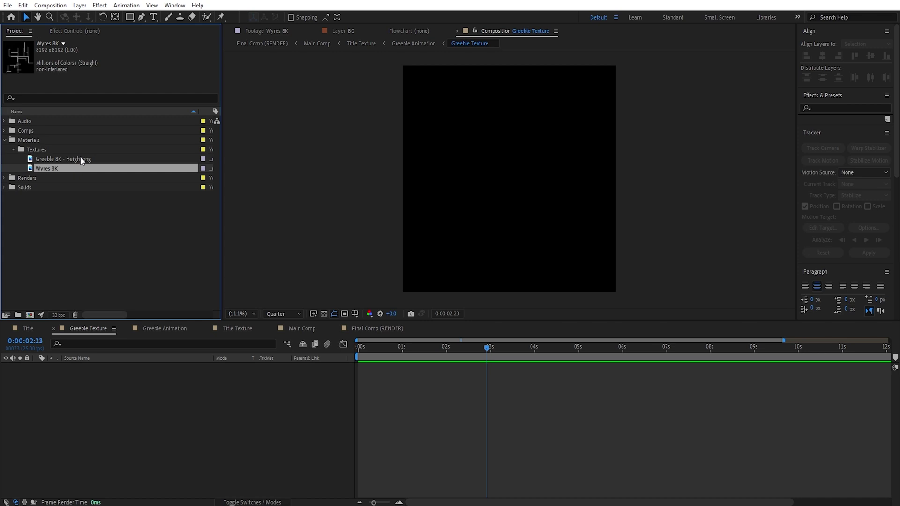
Step: Add Greeble 8K - Height.png to the Greeble Texture comp and fit it to the comp
click(81, 160)
drag(66, 161, 230, 430)
right_click(484, 195)
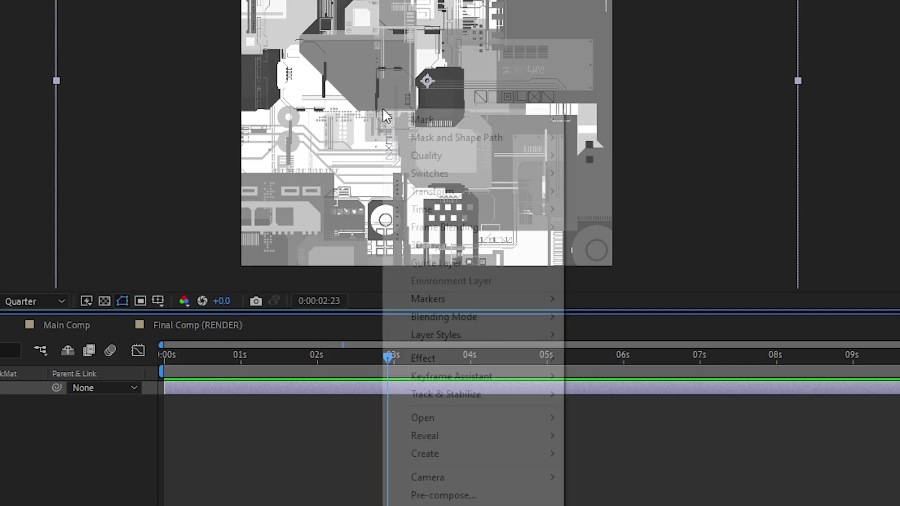
mouse_move(522, 244)
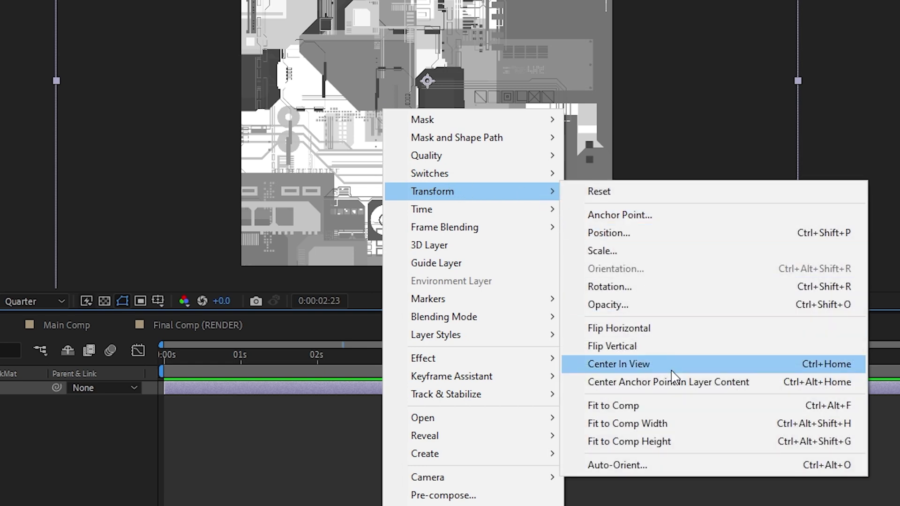
click(666, 404)
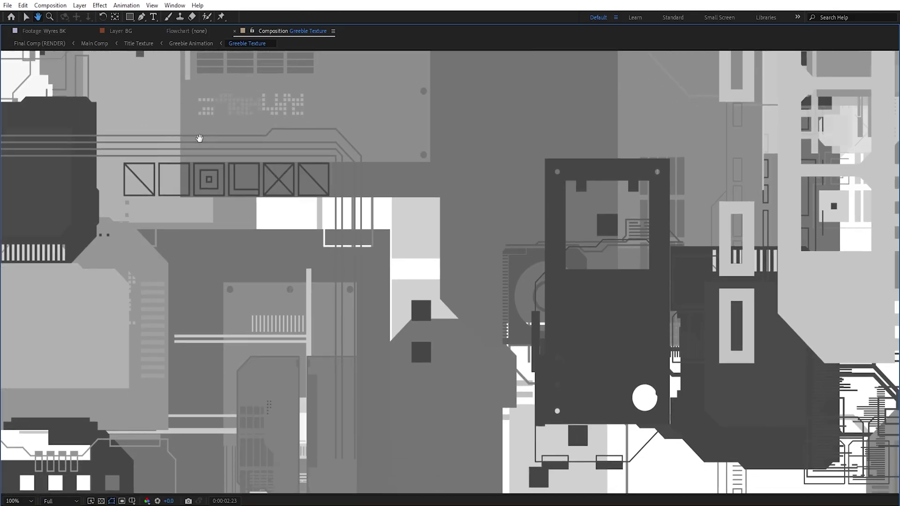
drag(498, 332, 840, 255)
key(v)
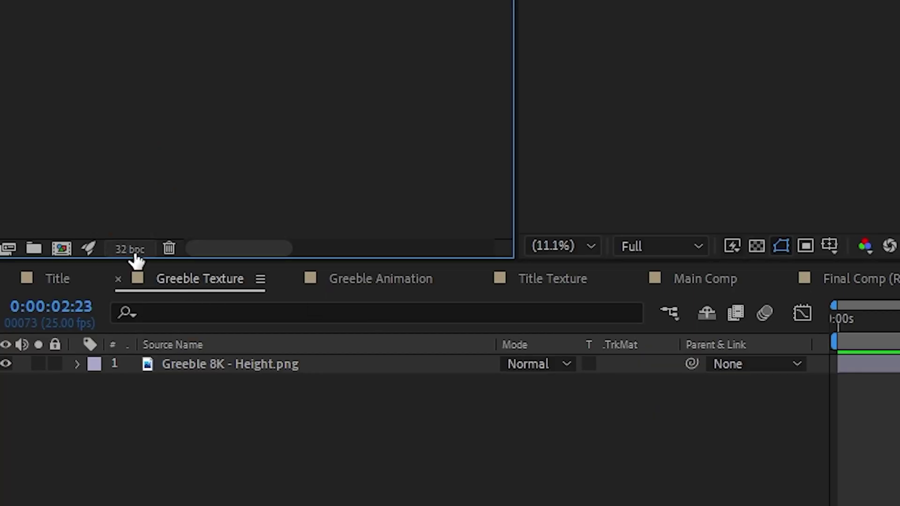
Step: Cycle the project colour depth through 8 and 16 bpc back to 32 bpc
alt+click(136, 257)
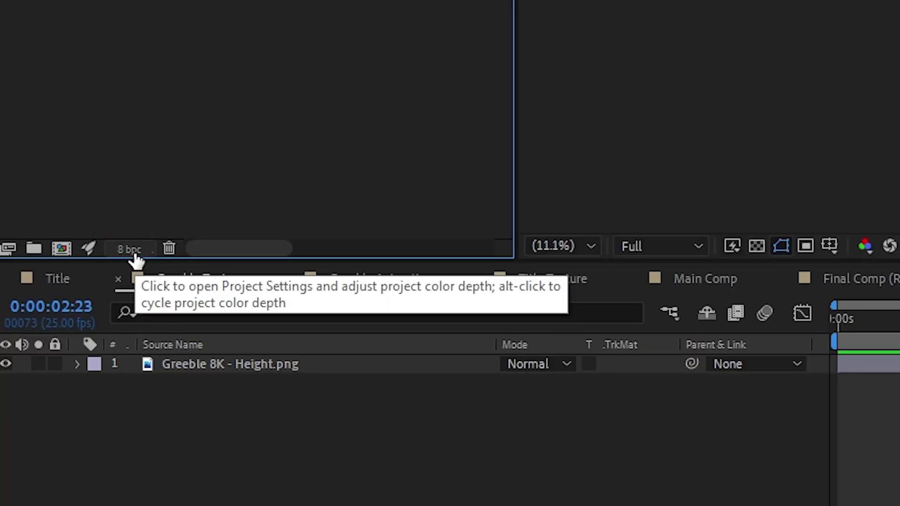
alt+click(136, 258)
alt+click(136, 258)
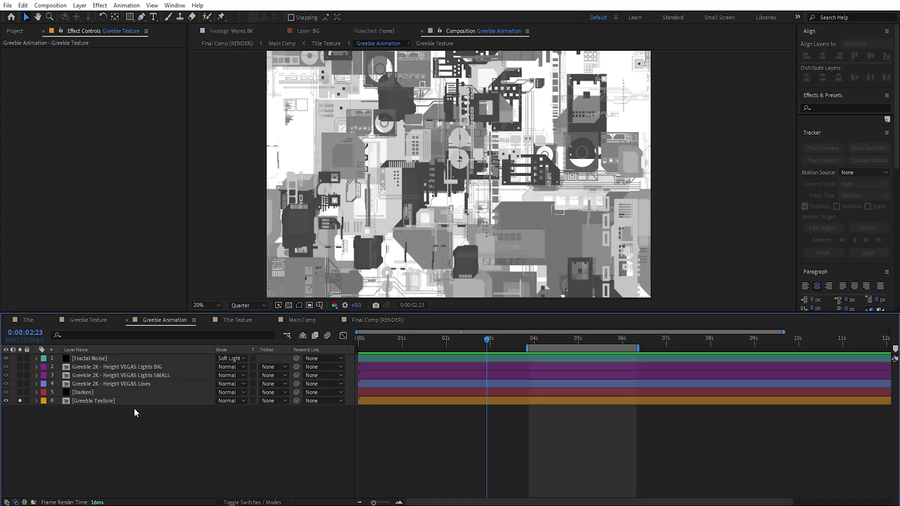
Step: Solo the VEGAS Lines layer and show its Vegas effect settings
click(124, 402)
click(95, 384)
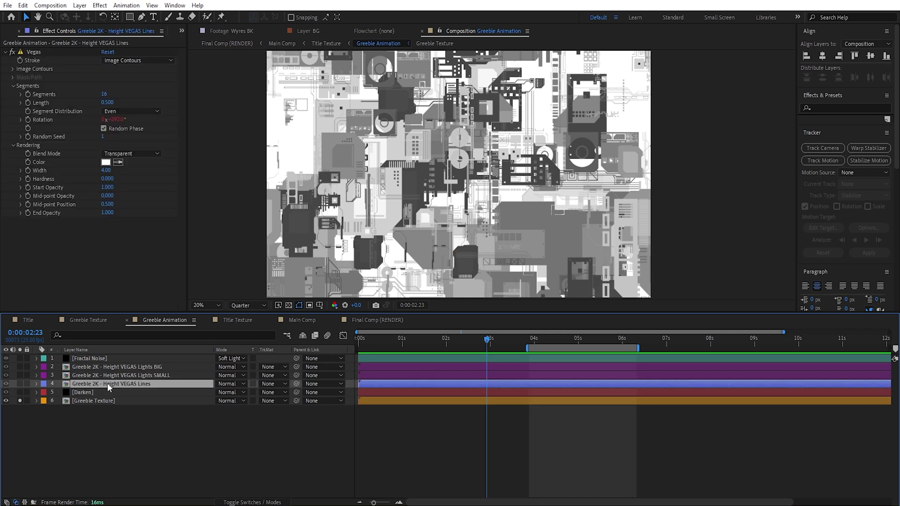
click(20, 384)
click(20, 401)
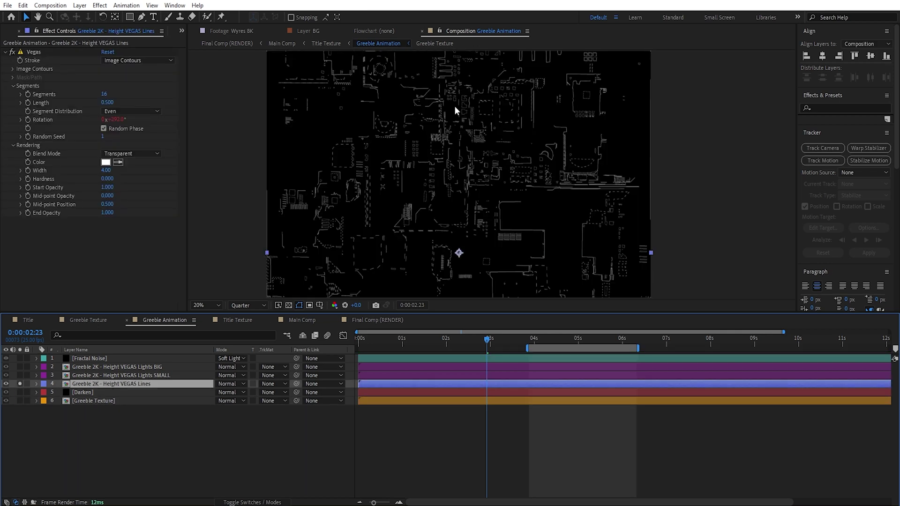
scroll(479, 133, up, 5)
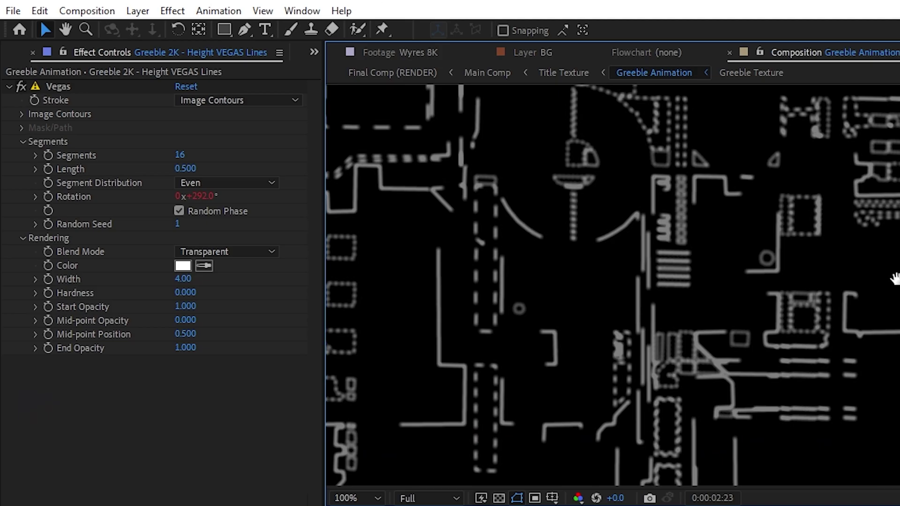
drag(896, 278, 683, 257)
scroll(684, 257, down, 2)
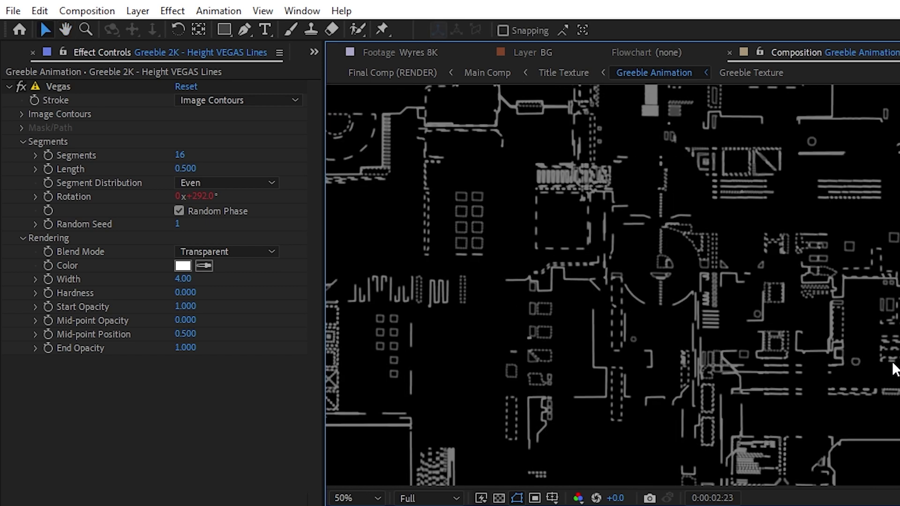
Step: Keep Vegas on Image Contours by Lightness, reveal Darken's opacity, and lower the threshold
click(222, 100)
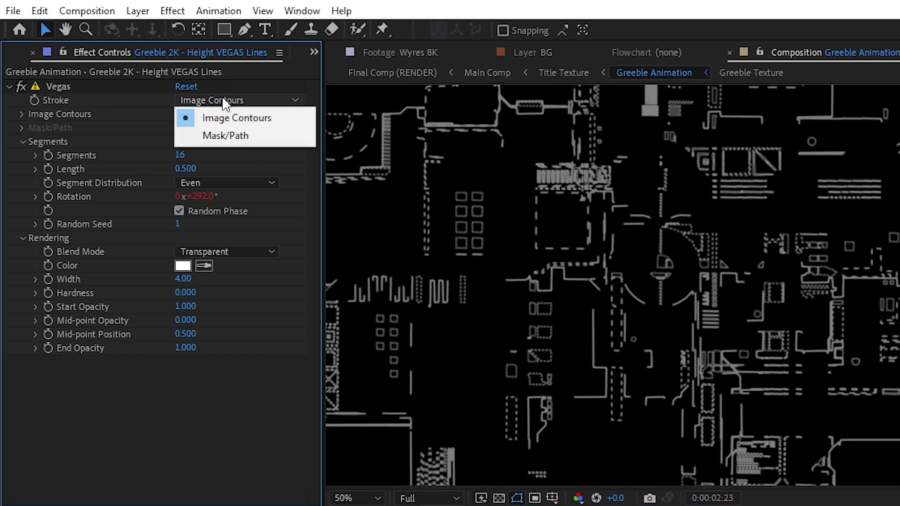
click(267, 122)
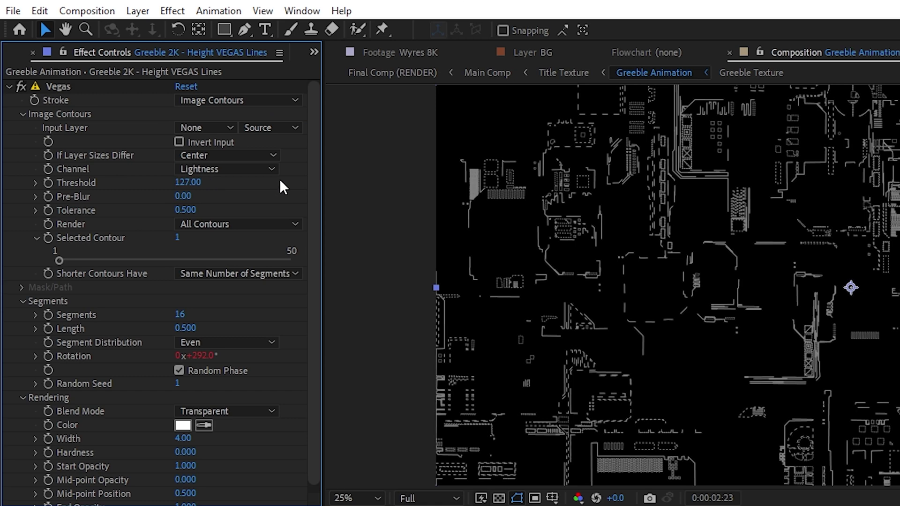
click(272, 168)
click(281, 301)
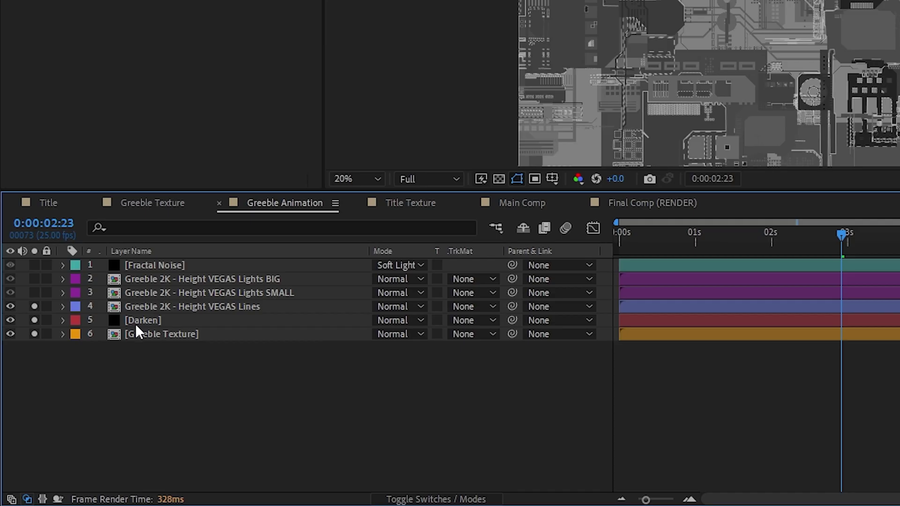
click(139, 323)
key(t)
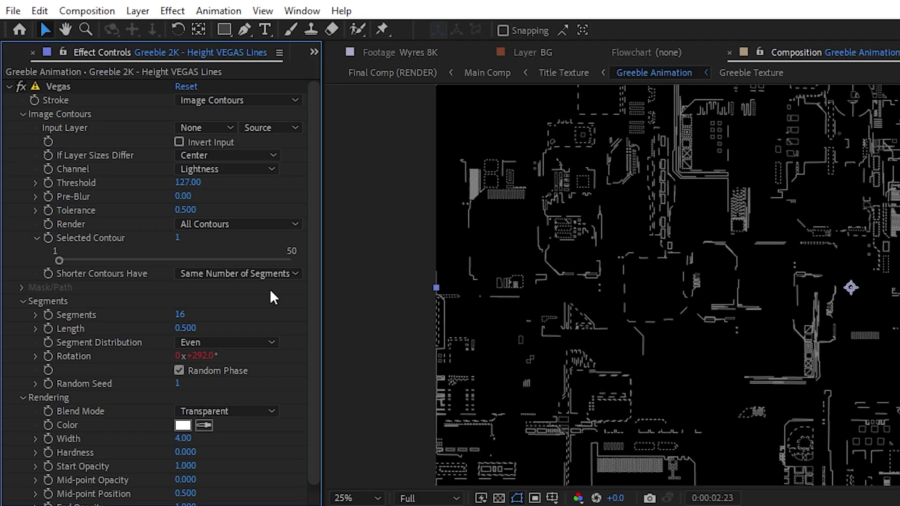
mouse_move(185, 182)
mouse_down()
mouse_move(154, 187)
mouse_move(180, 186)
mouse_up()
Step: Set the Vegas contour Threshold back to 127
click(180, 185)
text(127)
key(Return)
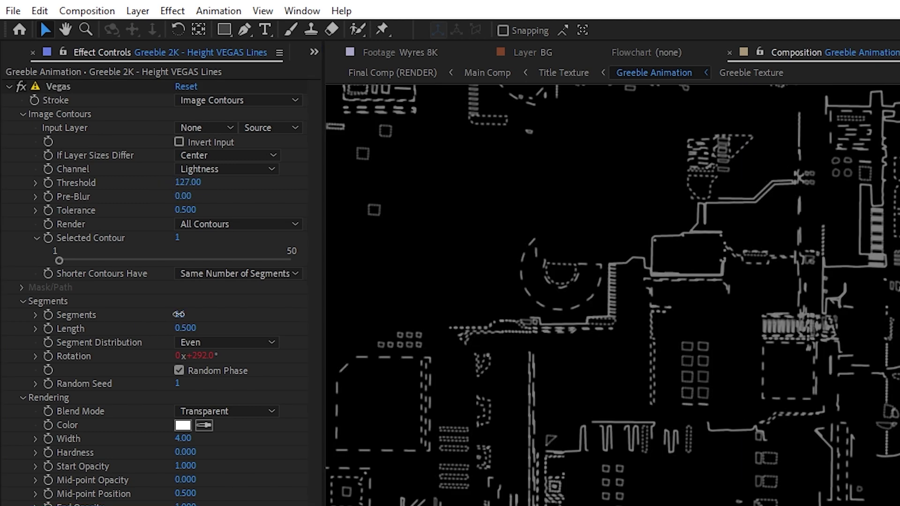
Step: Try segment settings, ending with 1 segment of length 1
click(181, 315)
key(Return)
click(187, 327)
text(0.5)
key(Return)
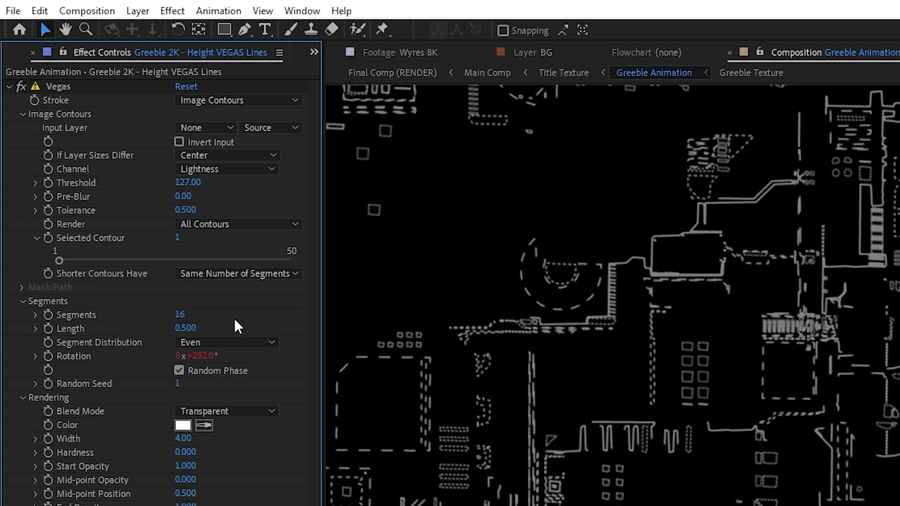
click(183, 315)
text(1)
key(Return)
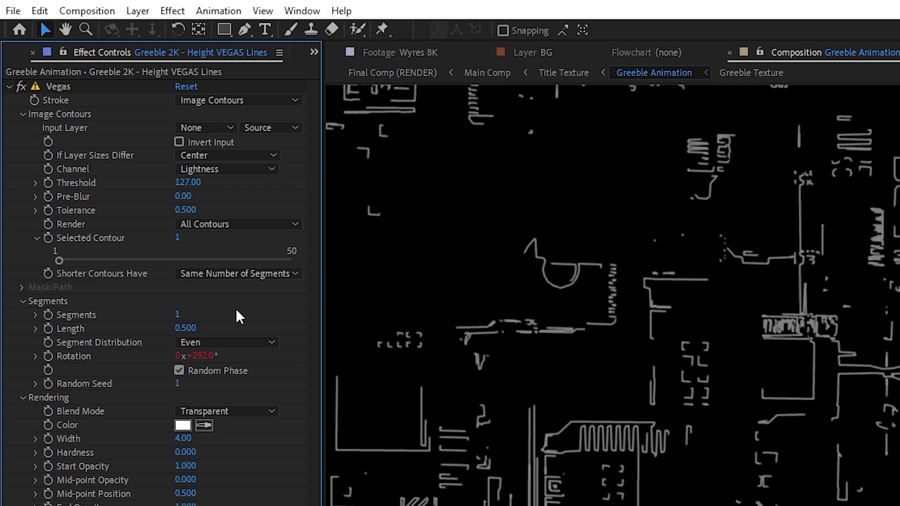
click(187, 329)
text(1)
key(Return)
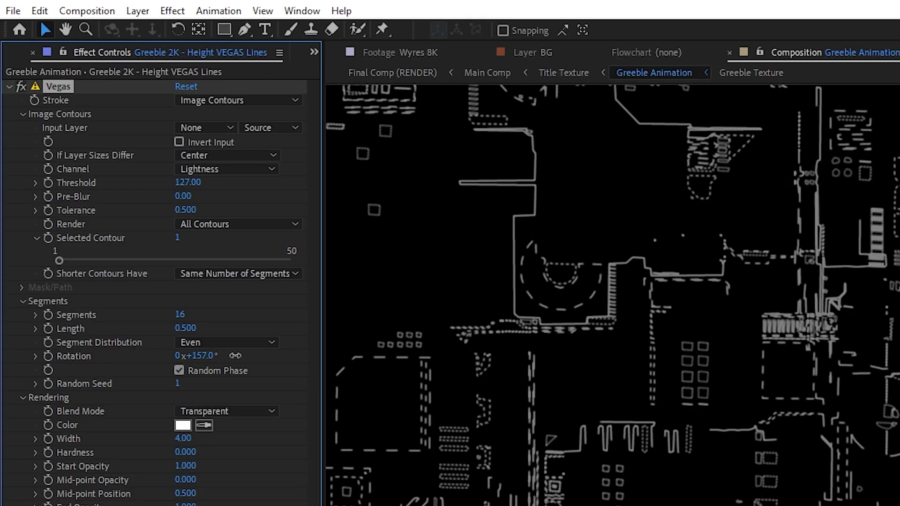
click(51, 359)
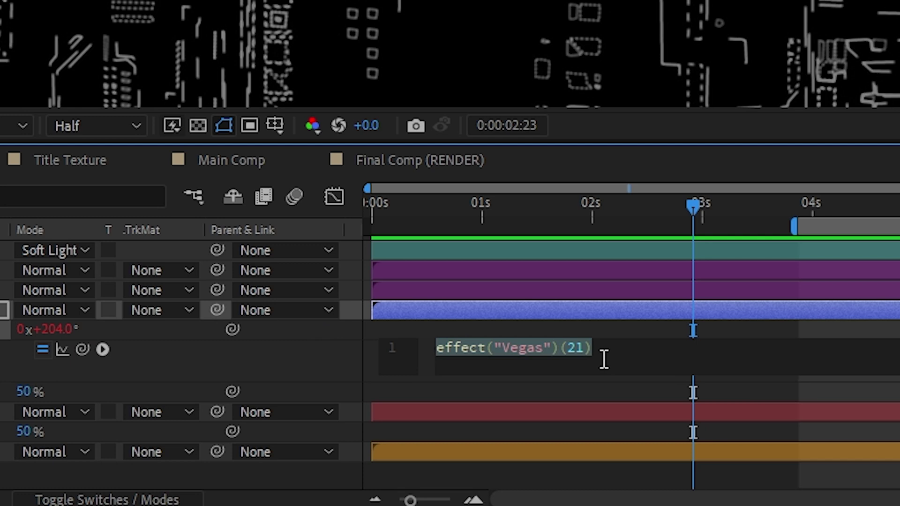
Step: Add the time*100 rotation expression and keep Transparent blend mode with stroke width 4
text(time*1)
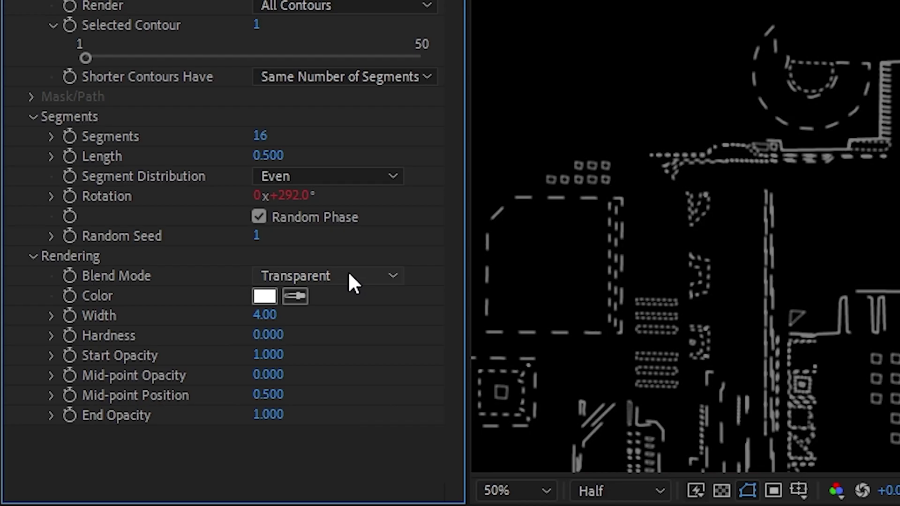
click(348, 275)
click(347, 324)
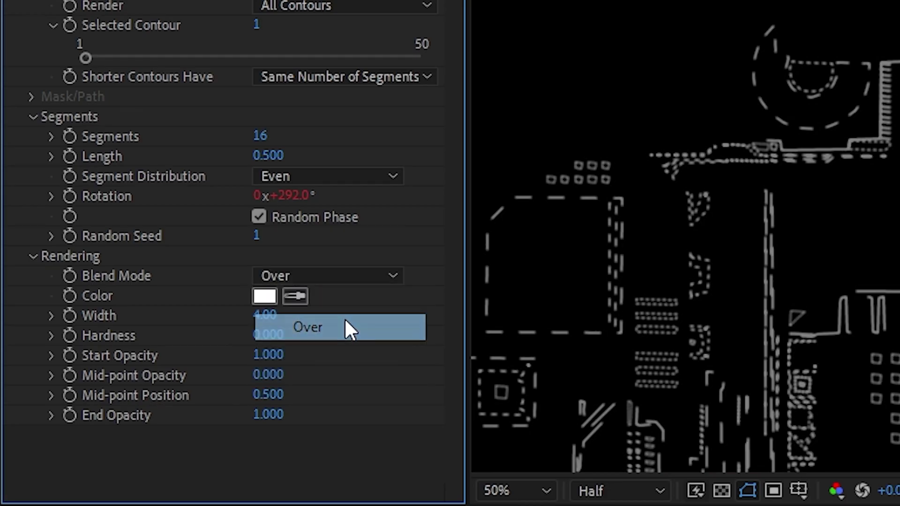
click(346, 278)
click(343, 294)
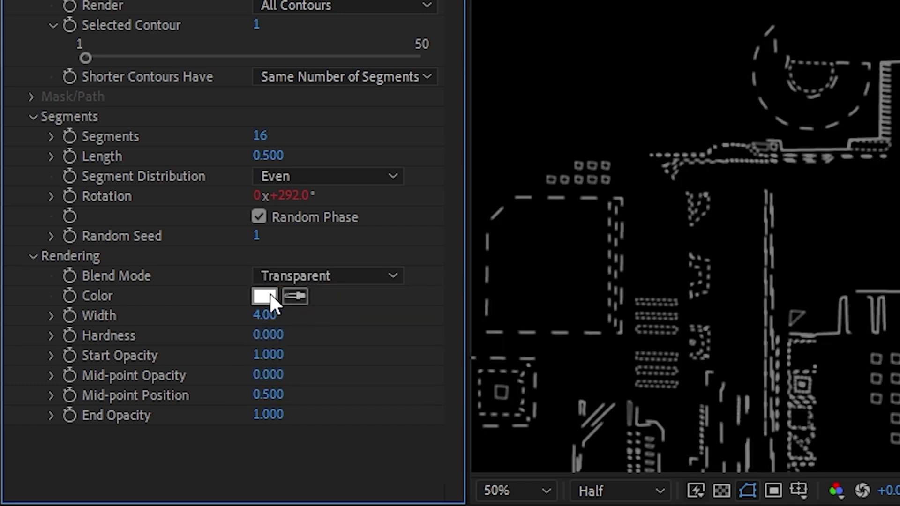
click(263, 314)
key(Return)
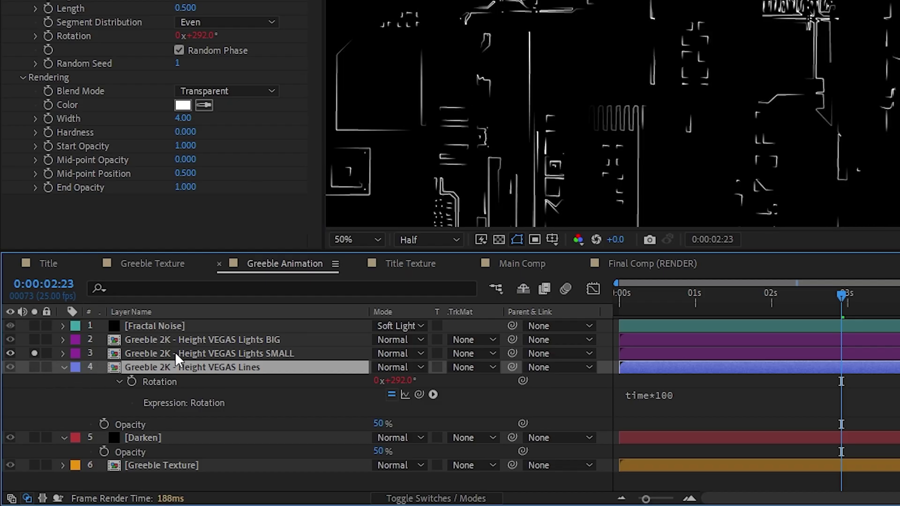
Step: On VEGAS Lights SMALL, keep 1 segment and set Random Seed 2 and stroke width 2
click(176, 353)
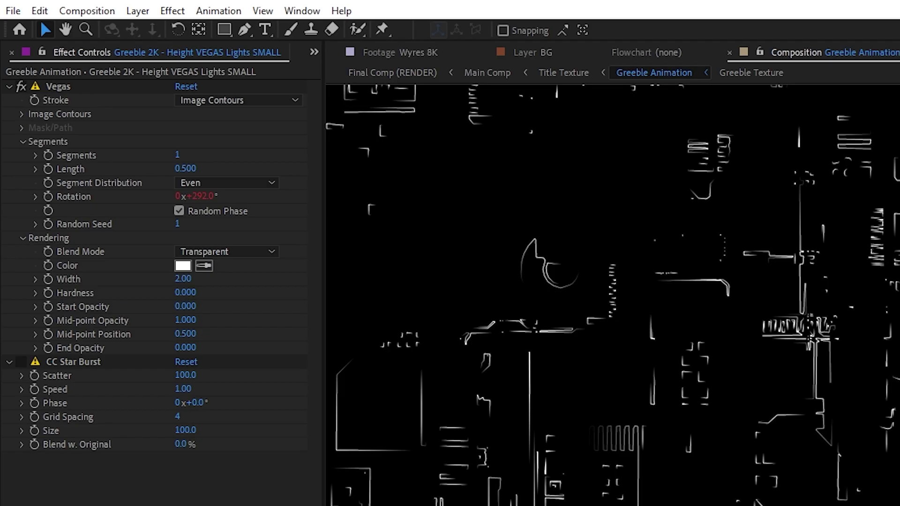
click(179, 155)
key(Return)
click(177, 226)
text(2)
key(Return)
click(183, 279)
key(Return)
Step: Enable CC Star Burst with Scatter 0, Speed 0 and Grid Spacing 10
click(21, 362)
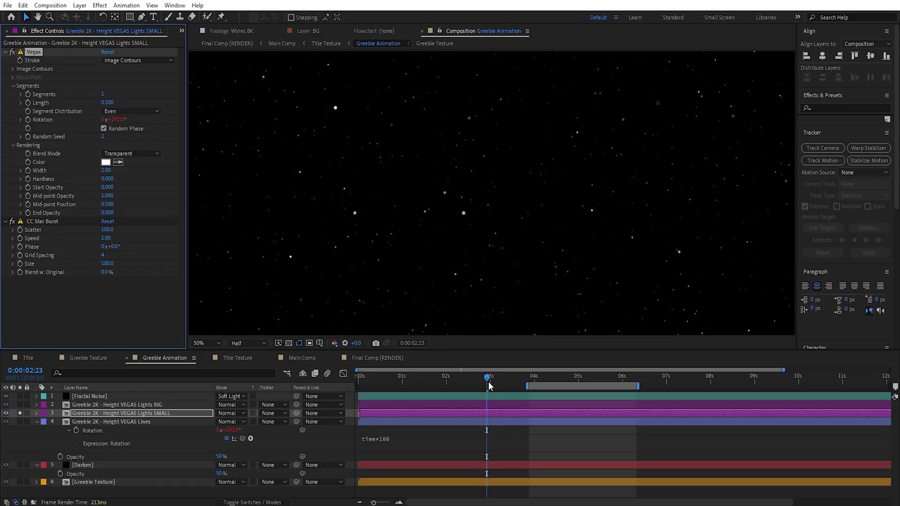
drag(489, 382, 399, 393)
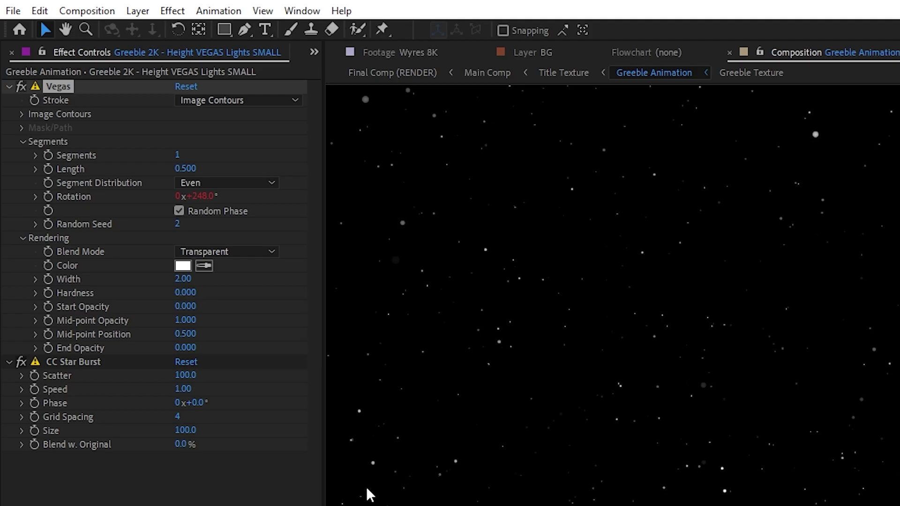
click(193, 375)
click(186, 390)
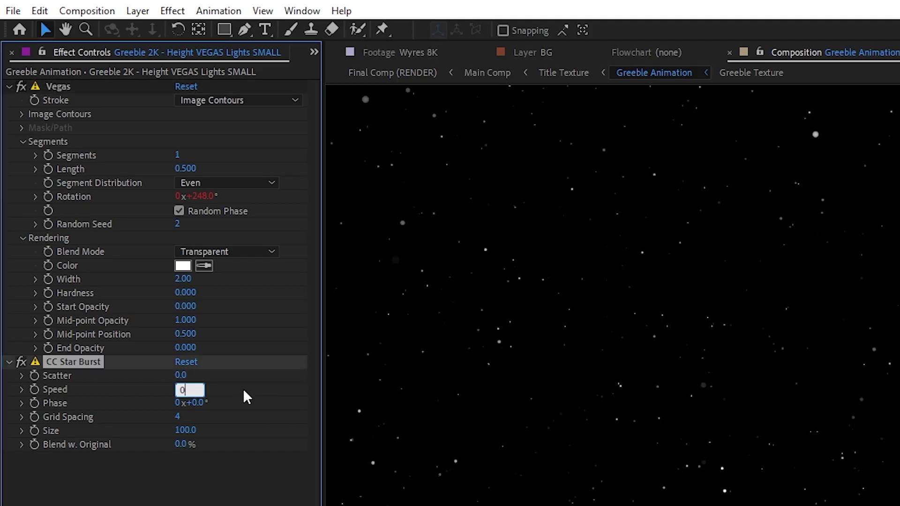
text(0)
key(Return)
click(178, 419)
text(10)
key(Return)
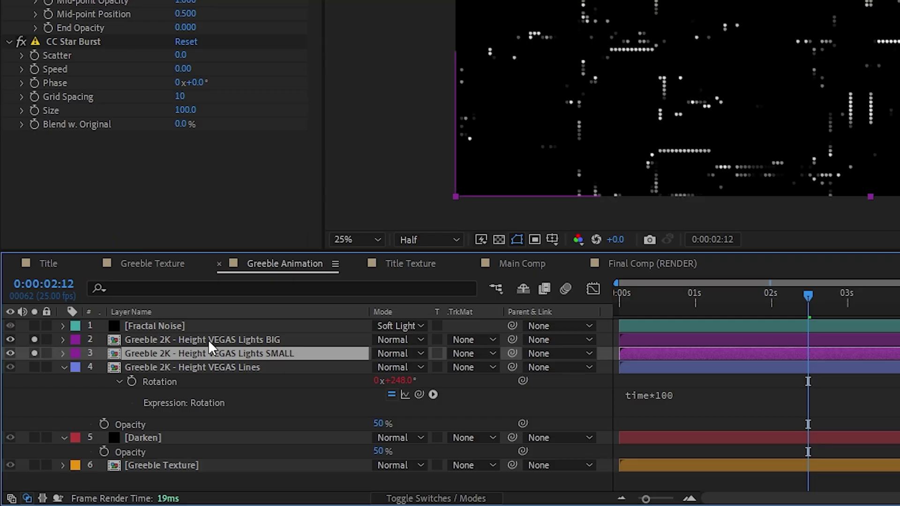
Step: Set Grid Spacing 20 on the VEGAS Lights BIG layer
click(208, 340)
click(180, 96)
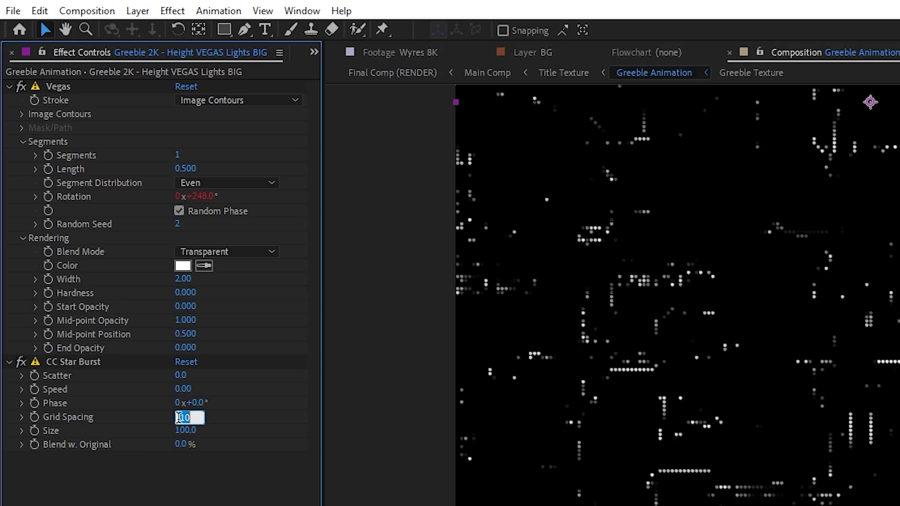
key(Return)
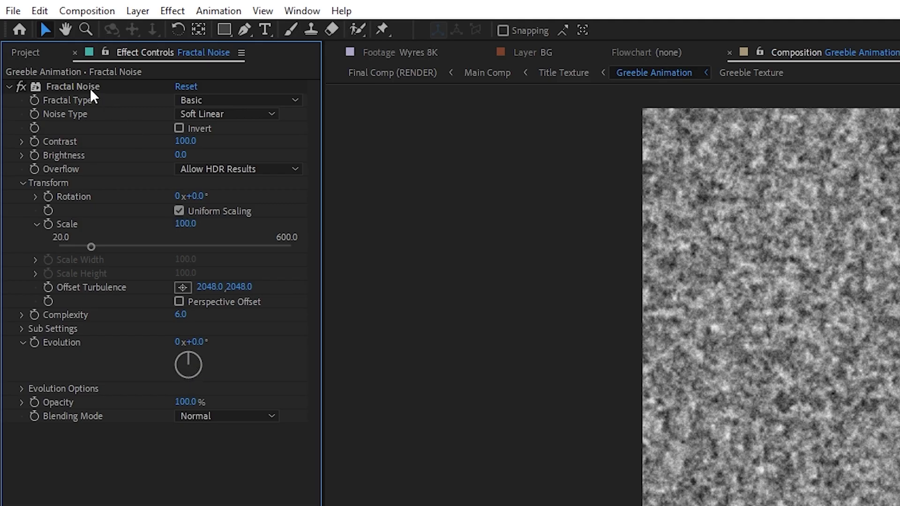
Step: Set Fractal Noise to Block type with Complexity 1 and Contrast 500
click(91, 89)
click(234, 115)
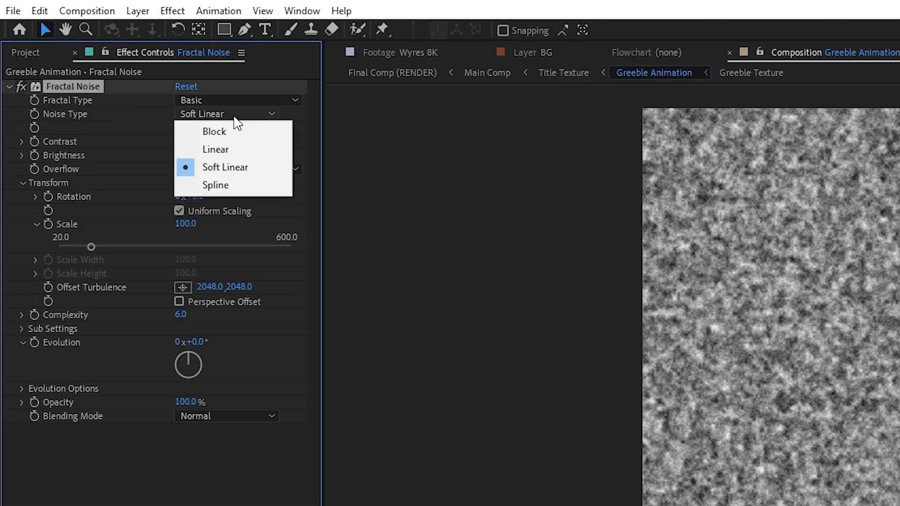
click(236, 132)
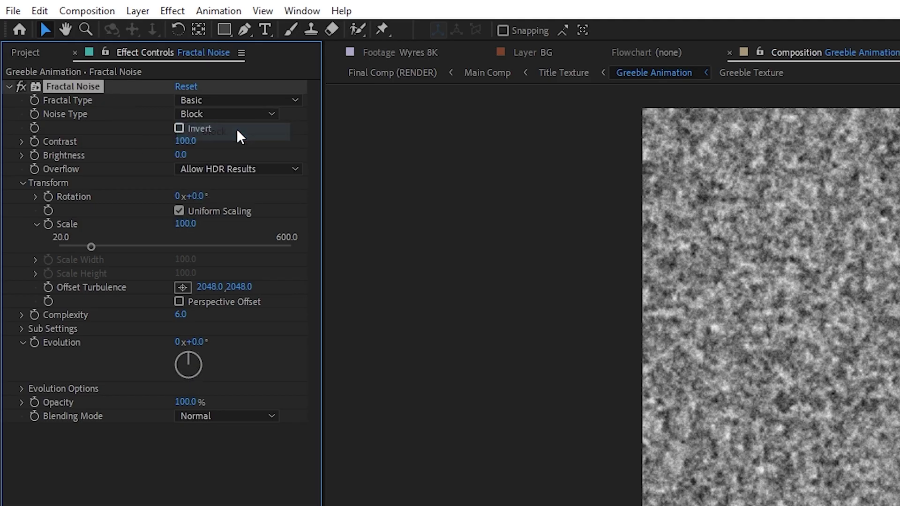
click(180, 314)
text(1)
key(Return)
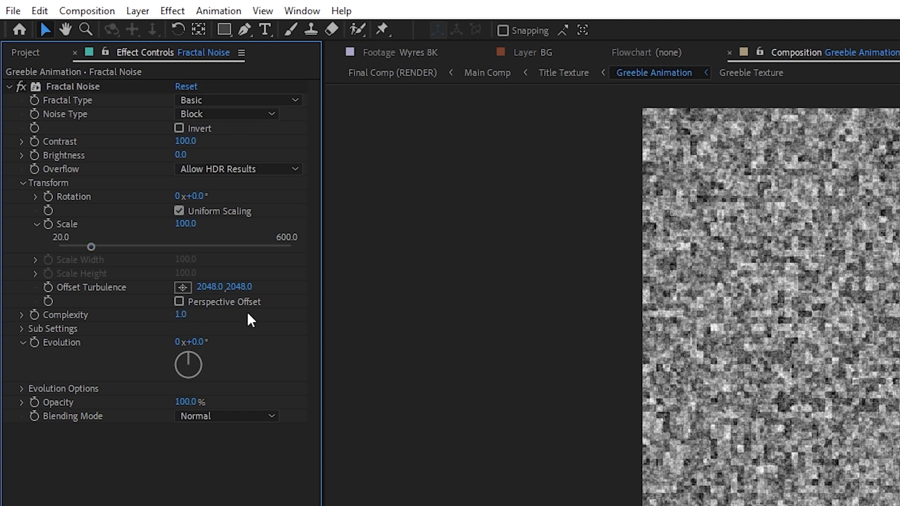
click(184, 141)
text(500)
key(Return)
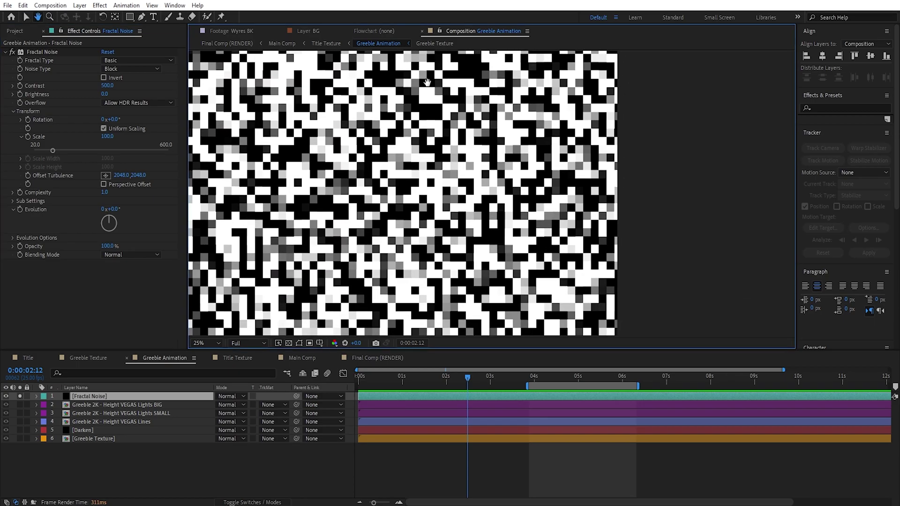
Step: Shrink the noise Scale to 50 and put the layer at 10% opacity in Soft Light
scroll(428, 82, up, 1)
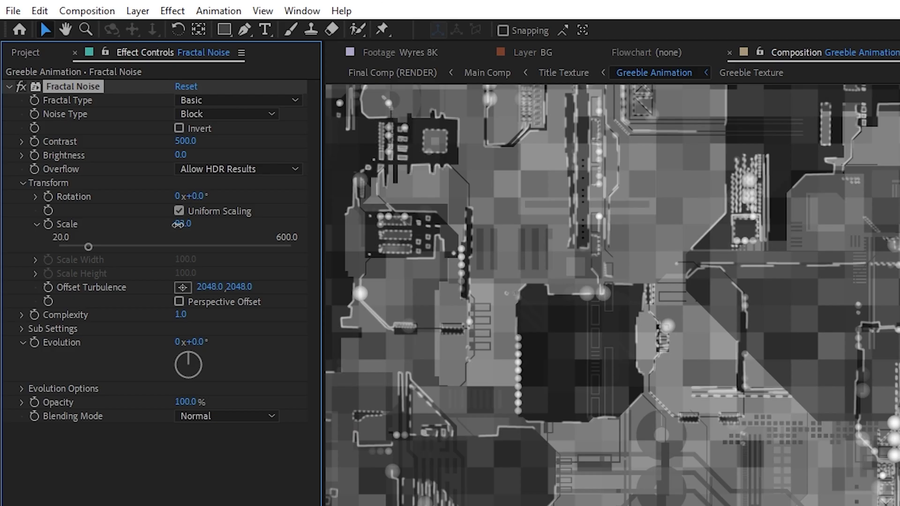
drag(107, 136, 95, 138)
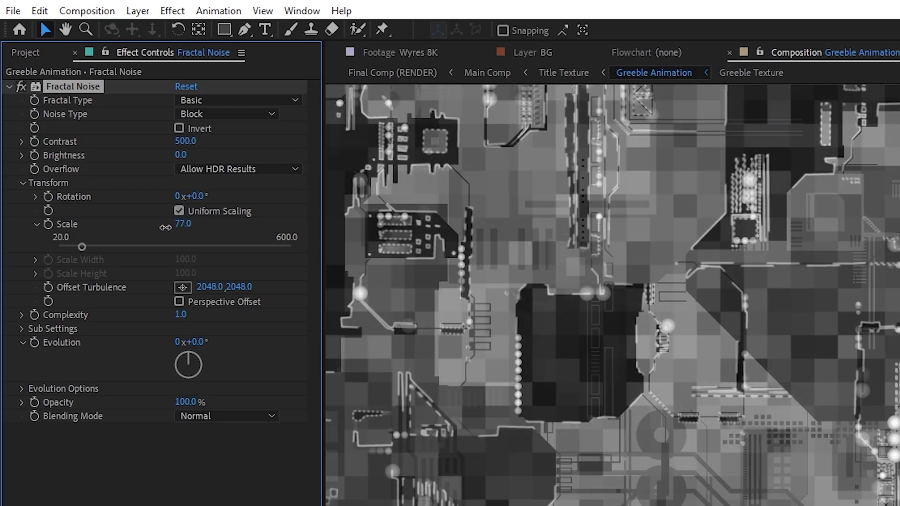
drag(165, 228, 150, 232)
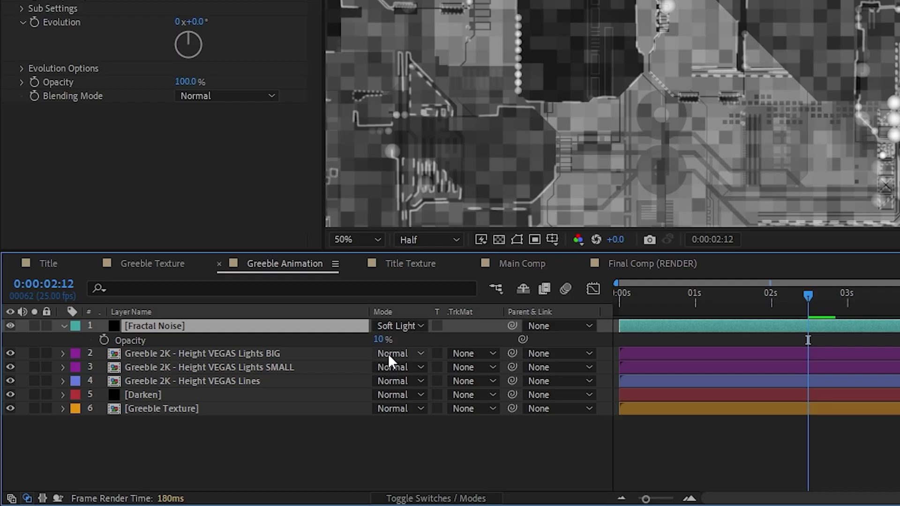
drag(382, 338, 381, 340)
click(423, 326)
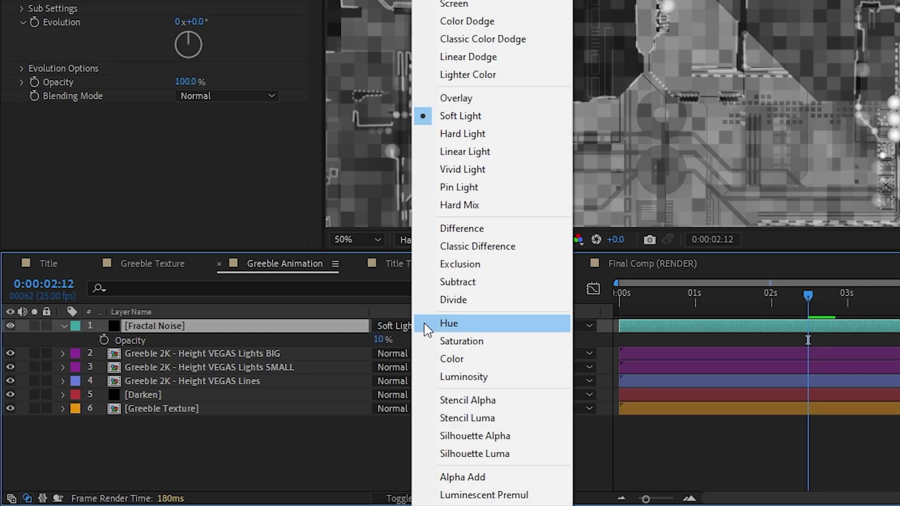
click(458, 117)
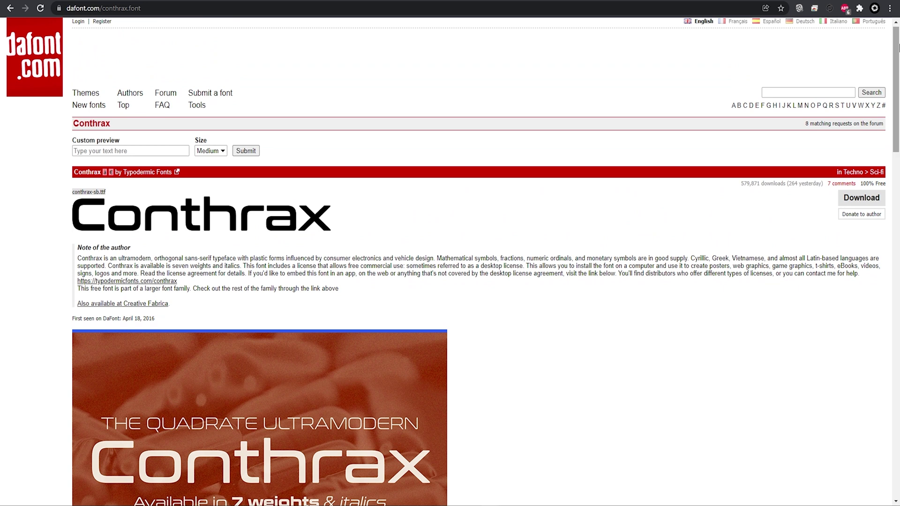
Step: Download the Conthrax font from its dafont.com page
click(864, 199)
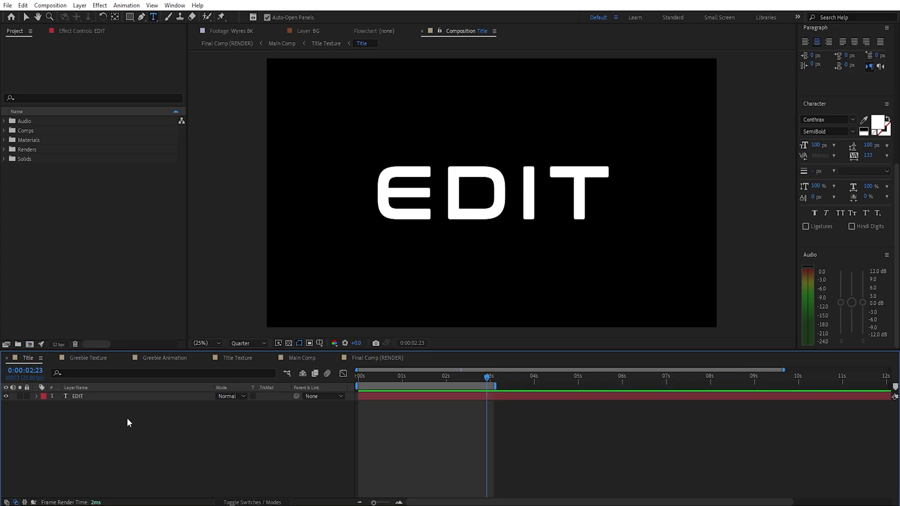
Step: Open the Title composition's settings to confirm UHD 4K 3840x2160 at 25 fps
right_click(34, 360)
click(80, 185)
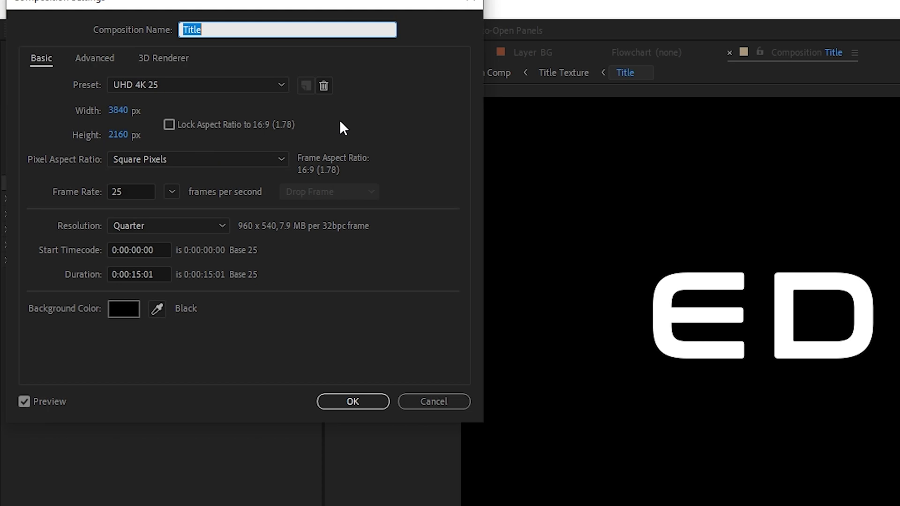
Step: Turn on the Title Matte and Greeble Animation layers and show Title Outline
click(61, 406)
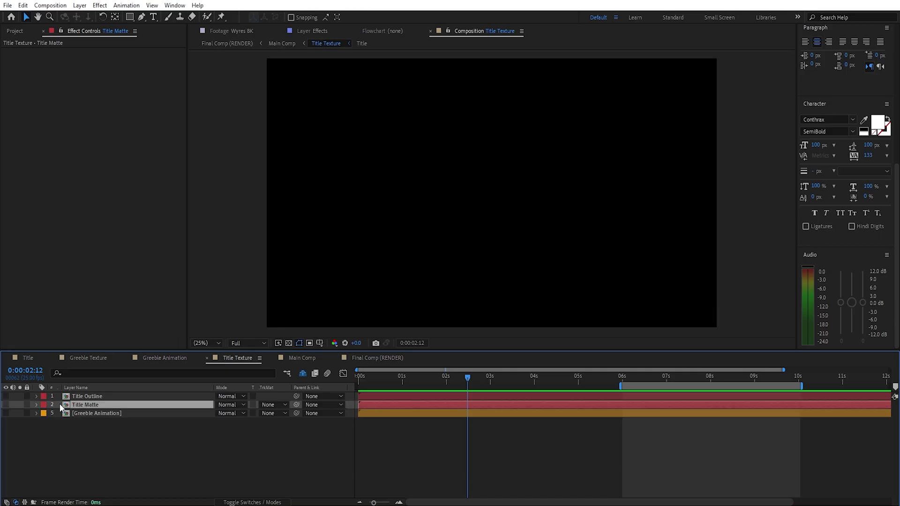
click(7, 405)
click(7, 413)
click(83, 413)
click(6, 404)
click(6, 396)
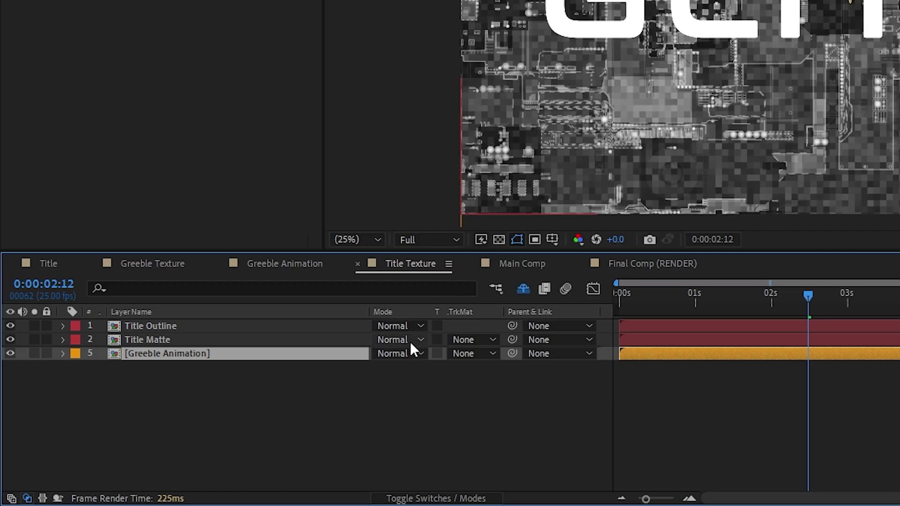
Step: Set Title Matte's mode to Stencil Alpha, then hide Title Outline to see textured letters
click(410, 341)
click(459, 397)
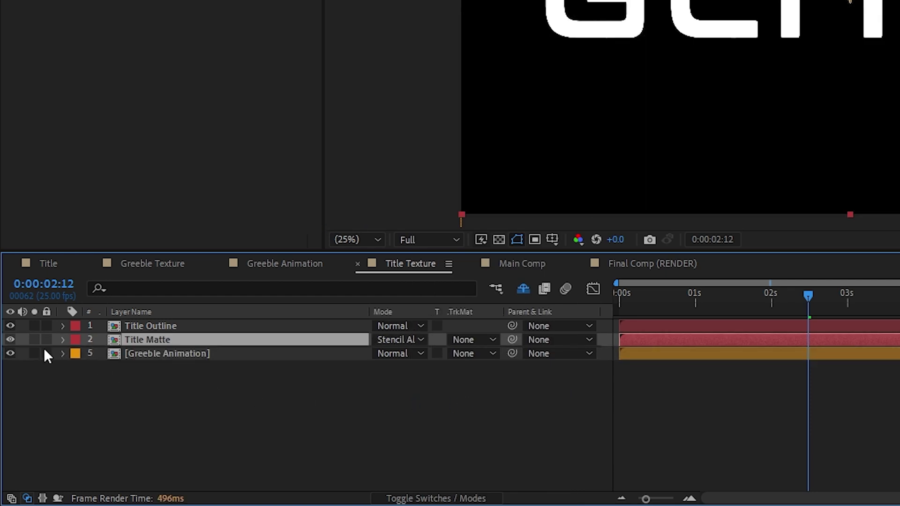
click(12, 327)
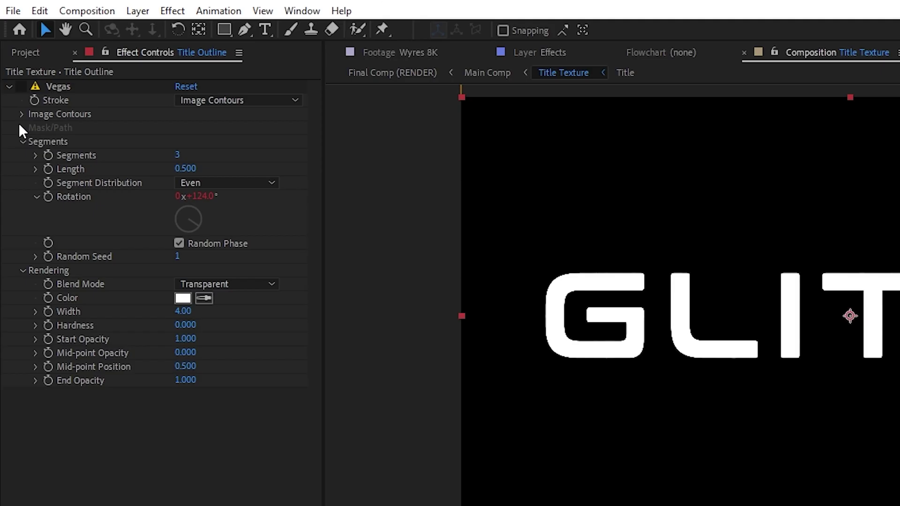
Step: Set Title Outline's Vegas stroke to 3 segments
click(10, 56)
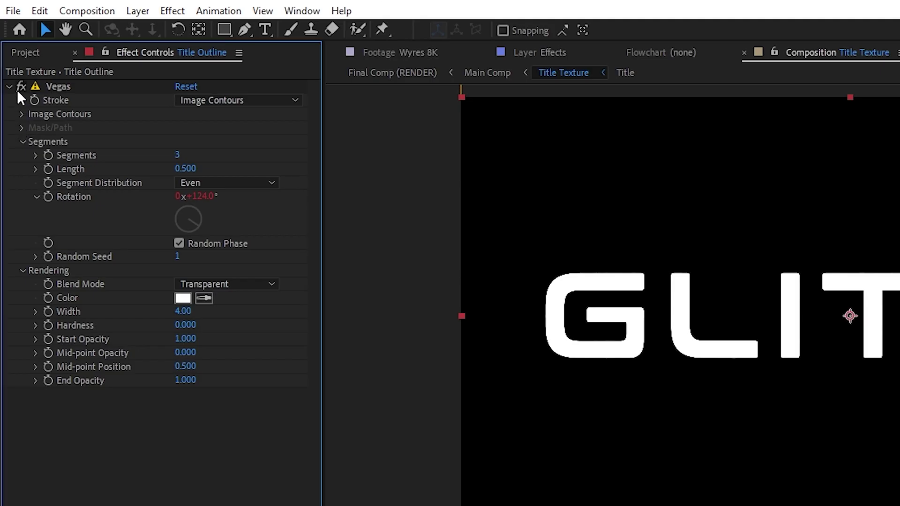
scroll(595, 273, up, 3)
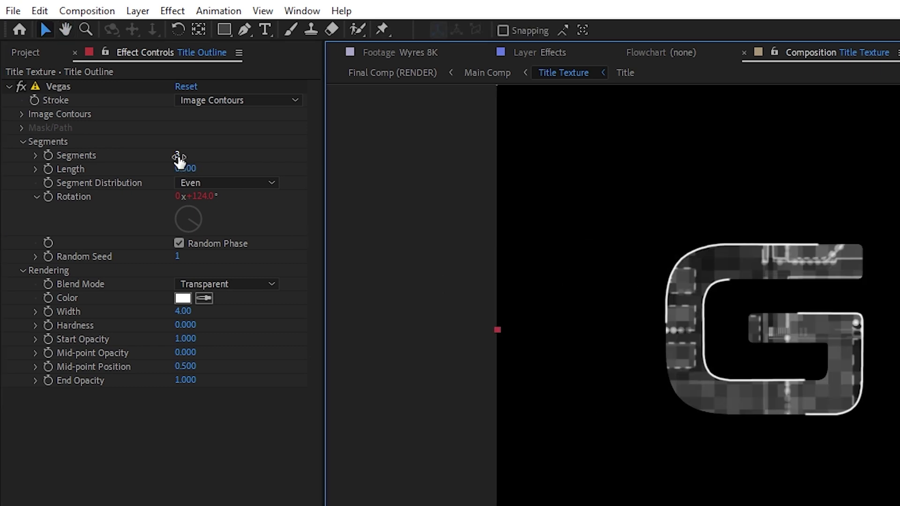
click(178, 159)
text(3)
key(Return)
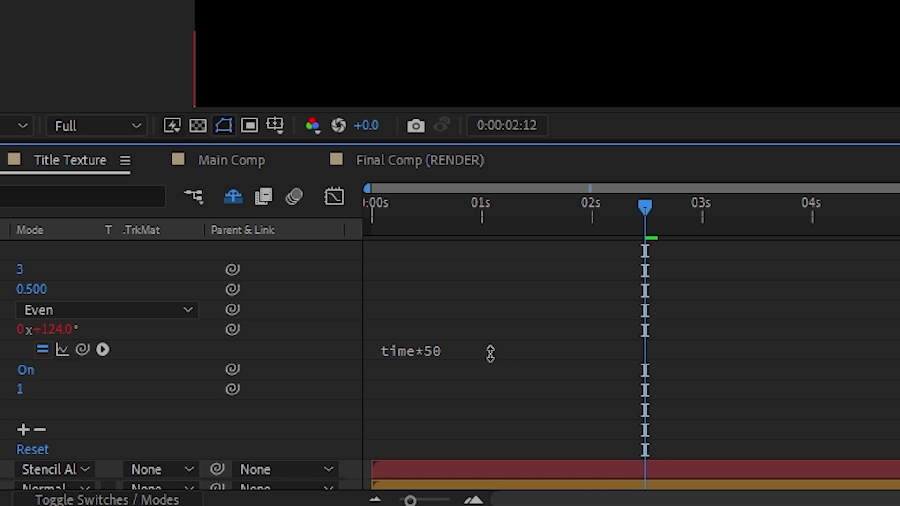
Step: Check the time*50 rotation expression and edit the stroke width to 4
click(488, 352)
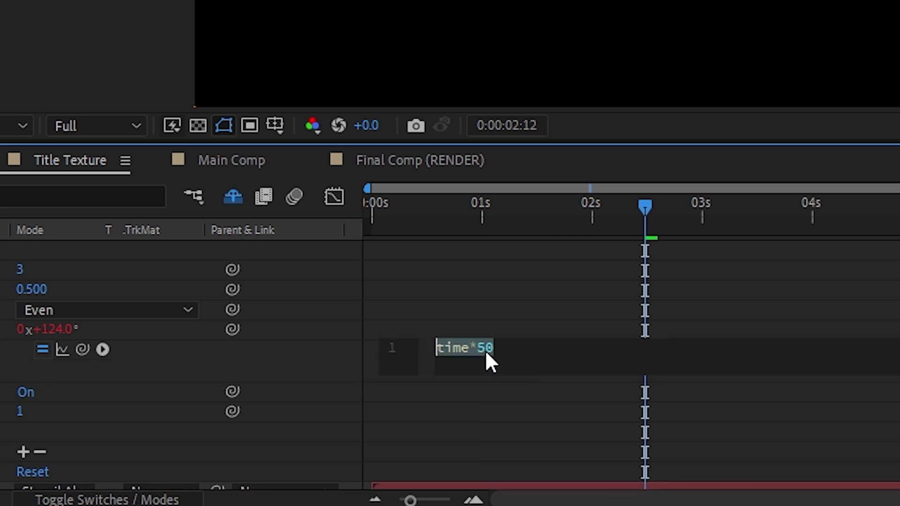
click(521, 352)
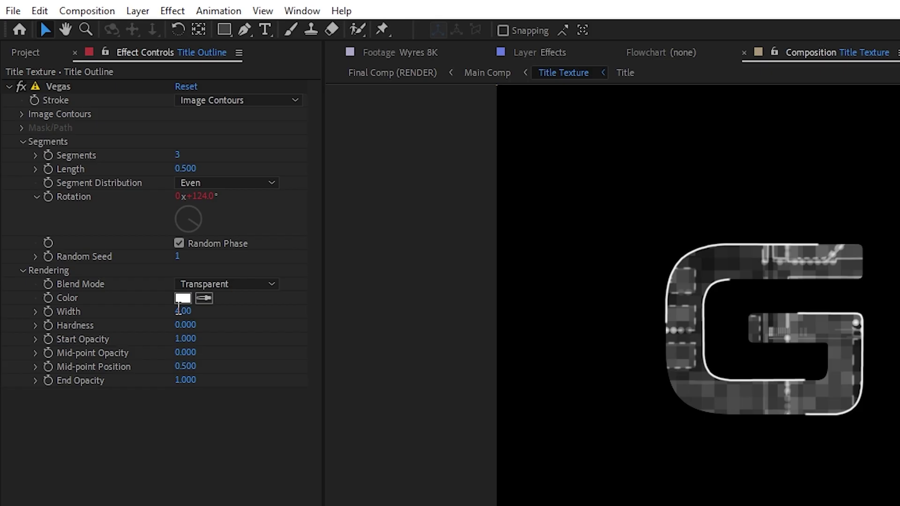
click(179, 311)
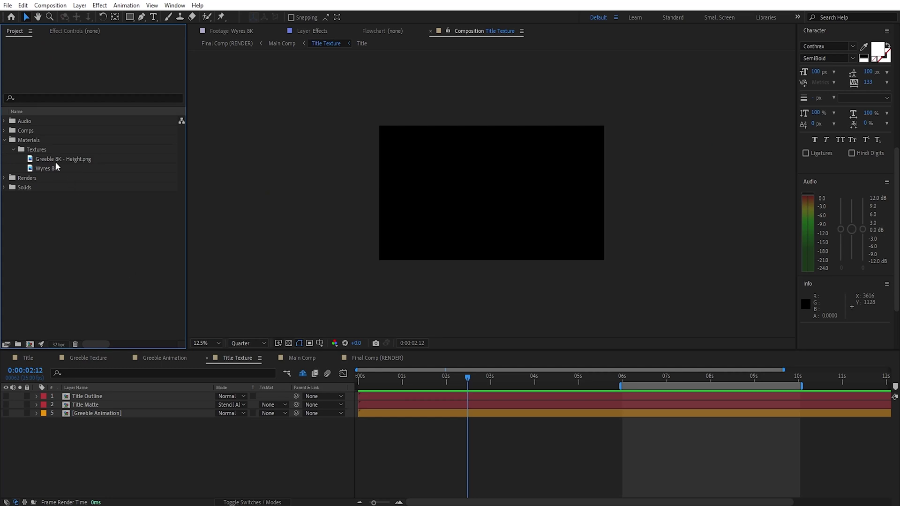
Step: Add Wyres 8K at 44% scale and auto-trace its Luminance channel into masks
drag(53, 167, 127, 397)
drag(732, 194, 597, 196)
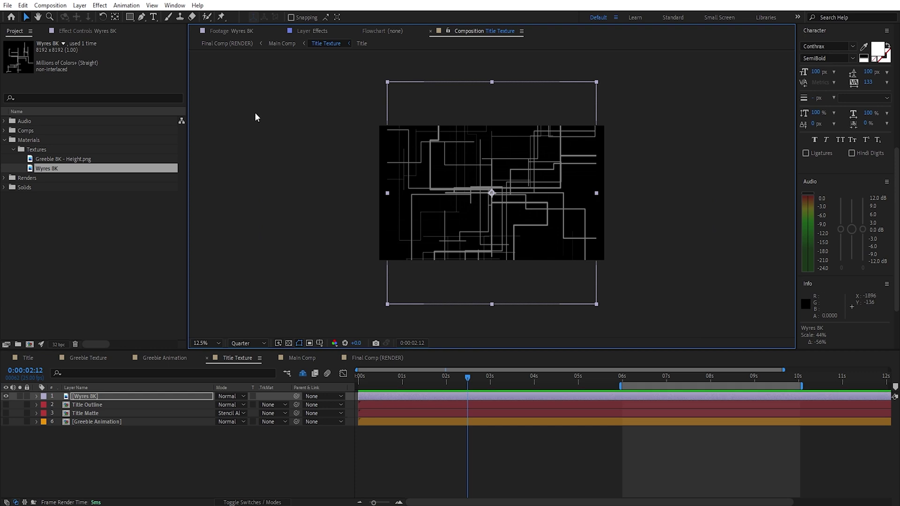
click(79, 6)
click(129, 320)
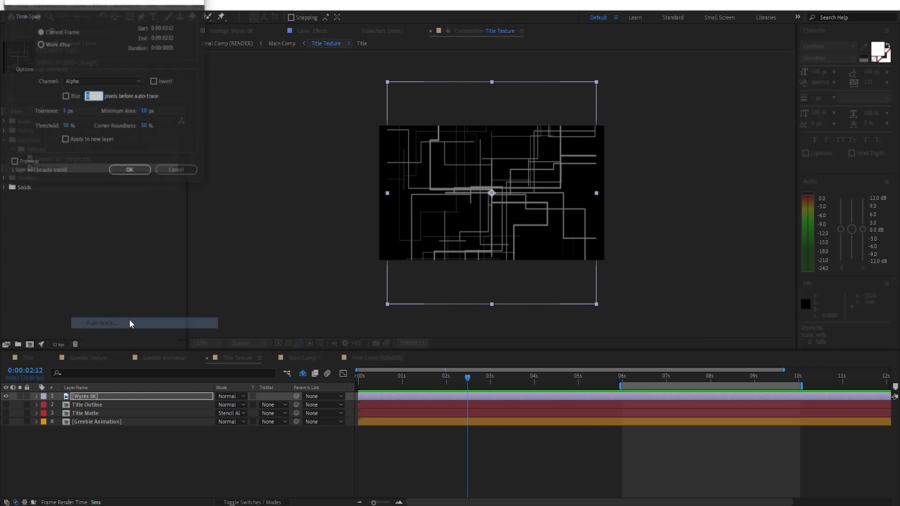
click(137, 82)
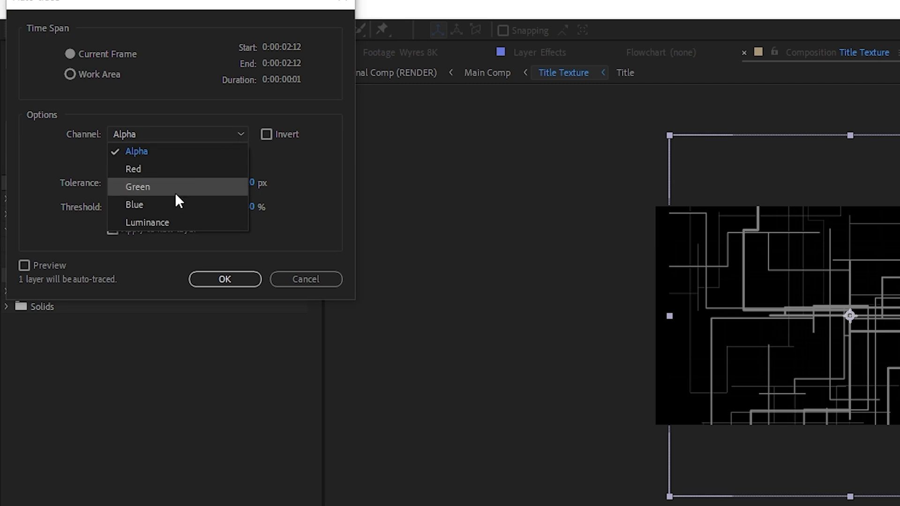
click(167, 223)
click(216, 278)
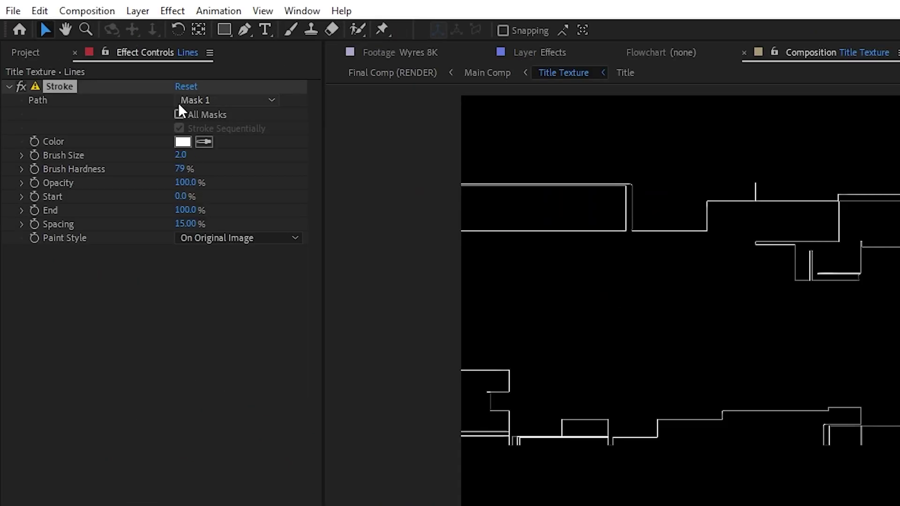
Step: Stroke all masks with brush size 1, spacing 0, painted On Transparent
click(179, 112)
click(180, 155)
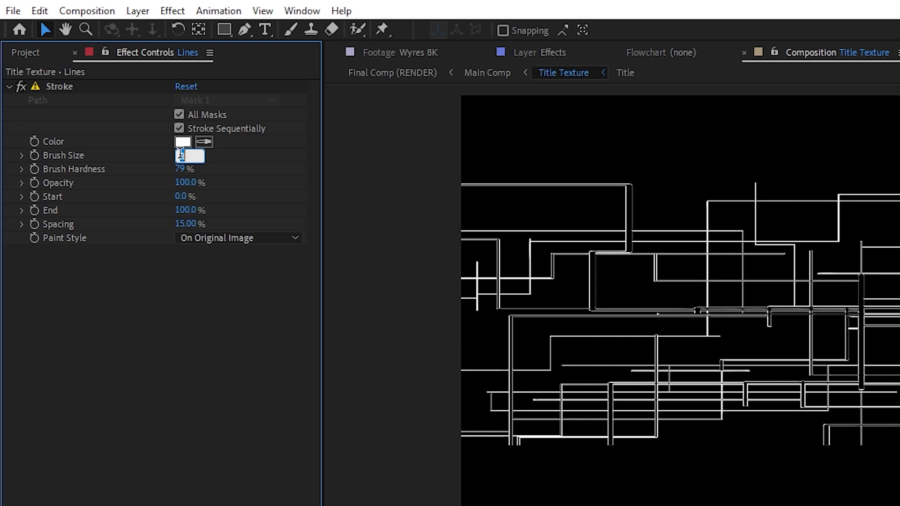
text(1)
key(Return)
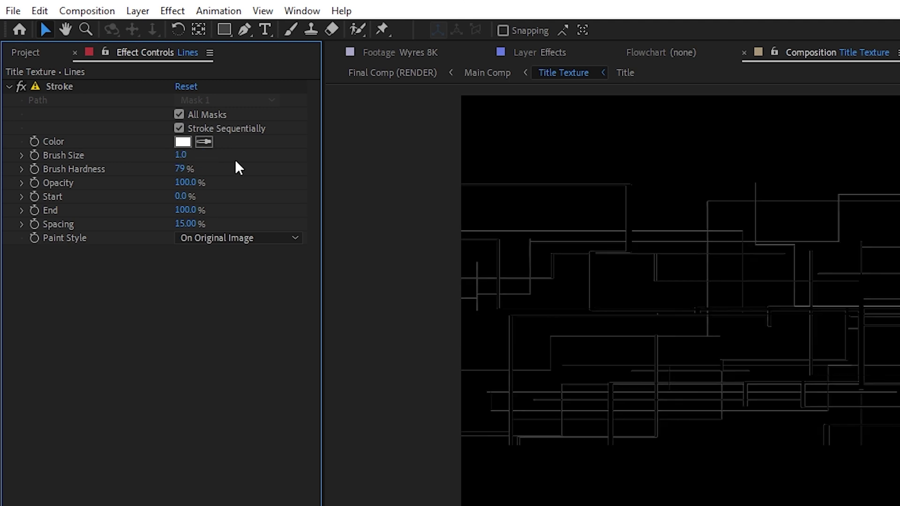
click(187, 225)
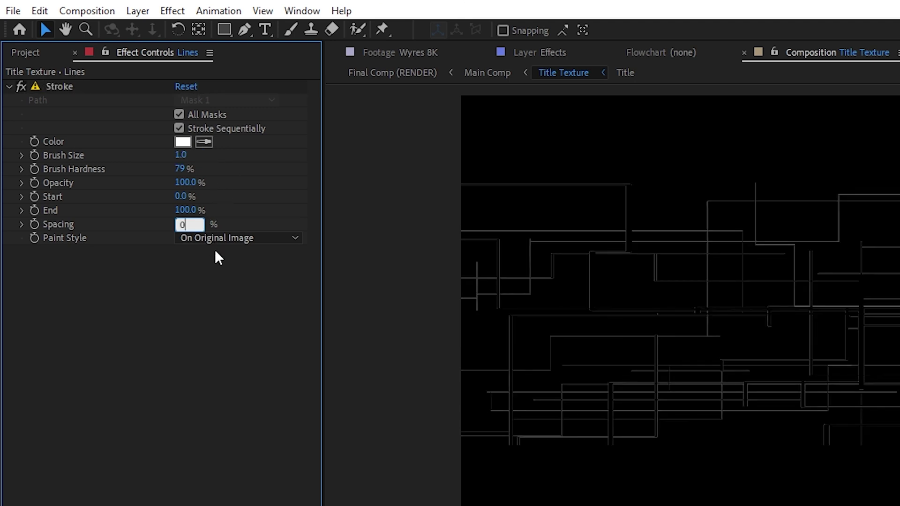
key(Return)
click(234, 237)
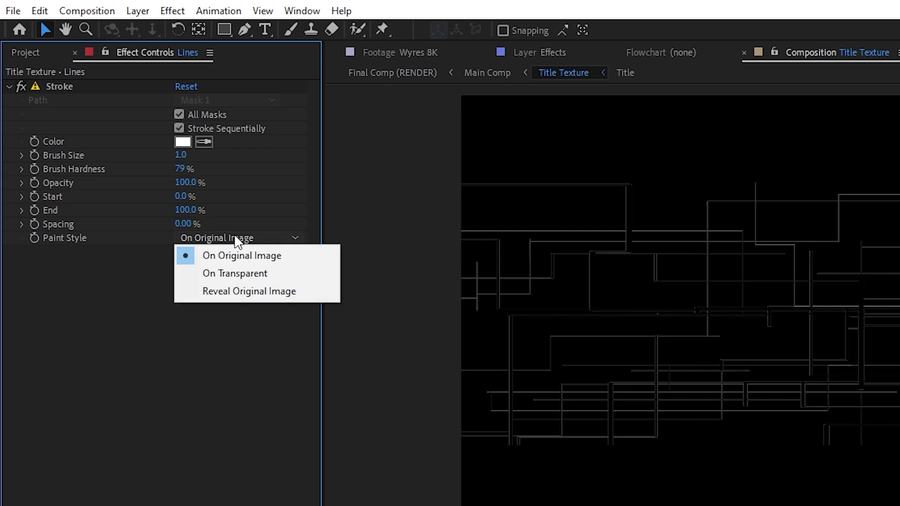
click(261, 276)
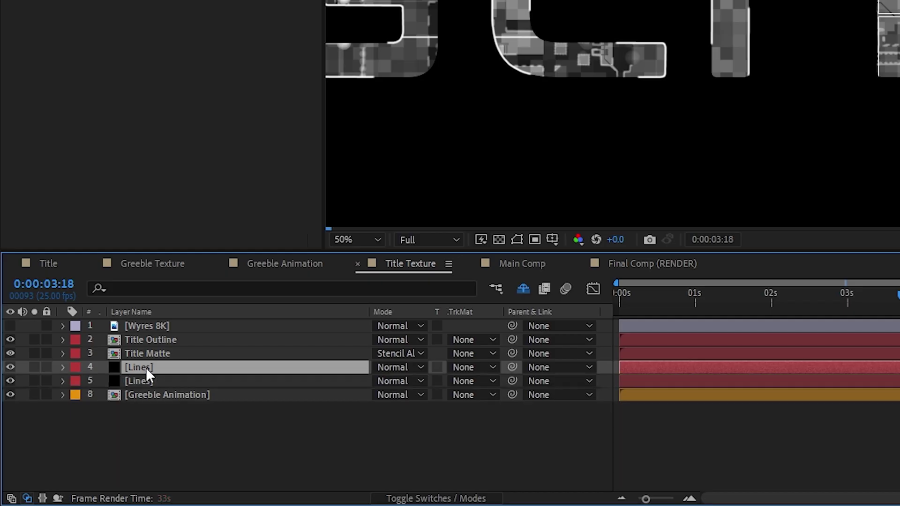
Step: Rename the copy 'dots' and give its stroke brush size 4, spacing 100, hardness 0
text(dots)
key(Return)
click(181, 156)
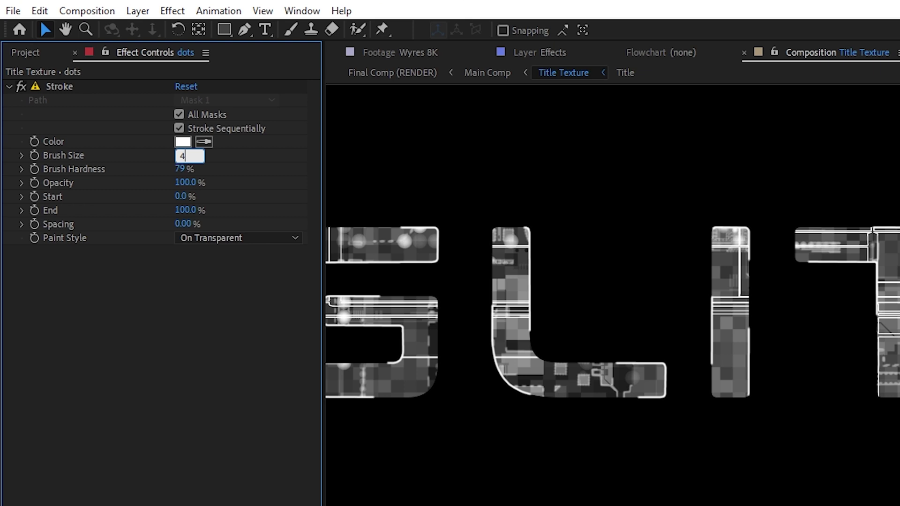
text(4)
key(Return)
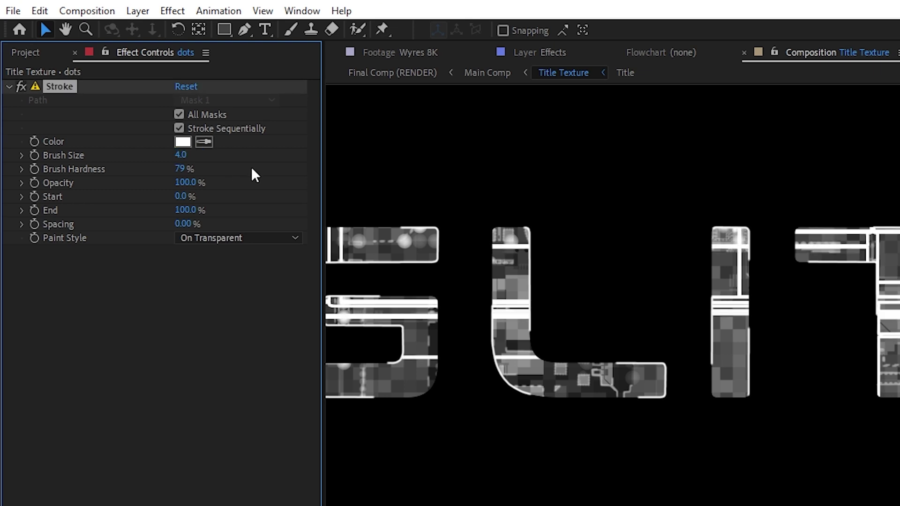
text(100)
key(Return)
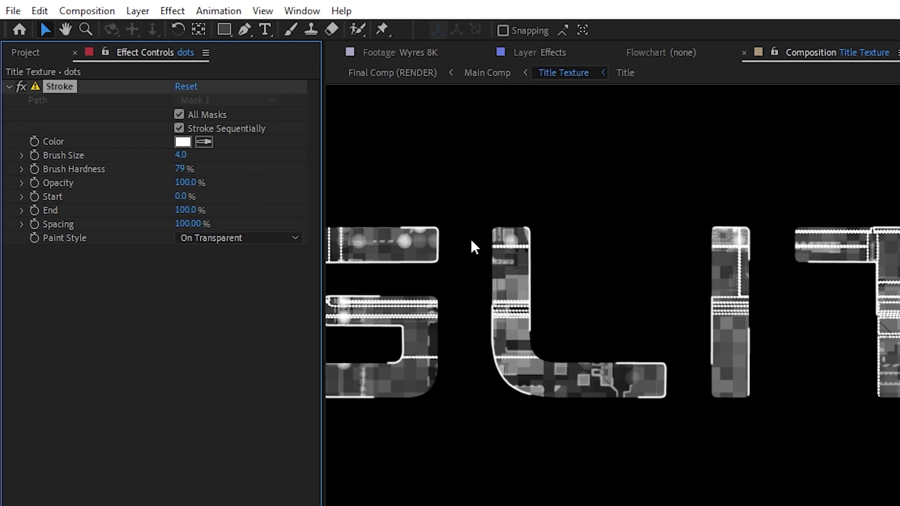
click(179, 169)
text(0)
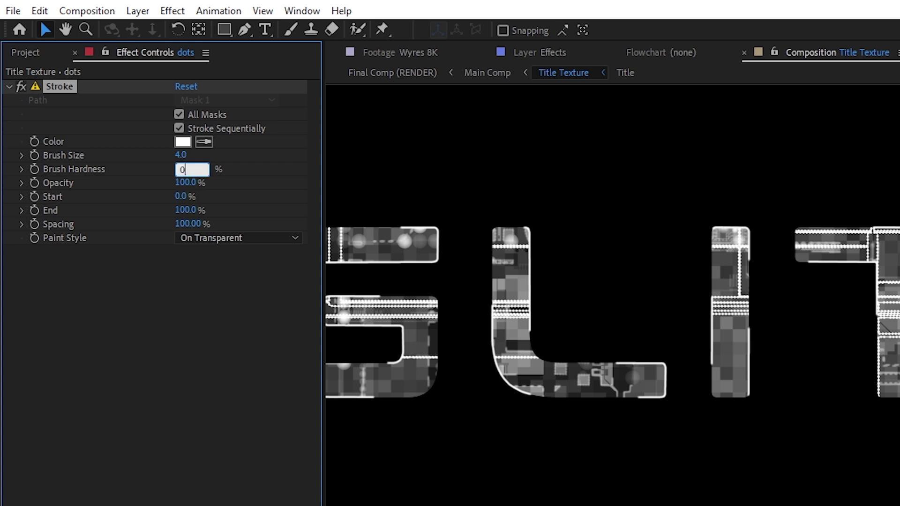
key(Return)
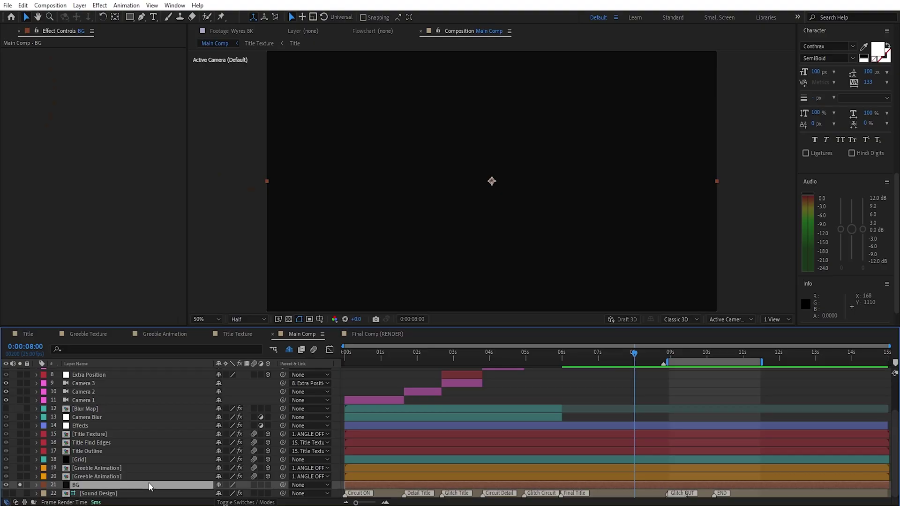
Step: Change the BG solid's colour to near-black 0D0D0D at 5% brightness
key(ctrl+shift+y)
click(269, 284)
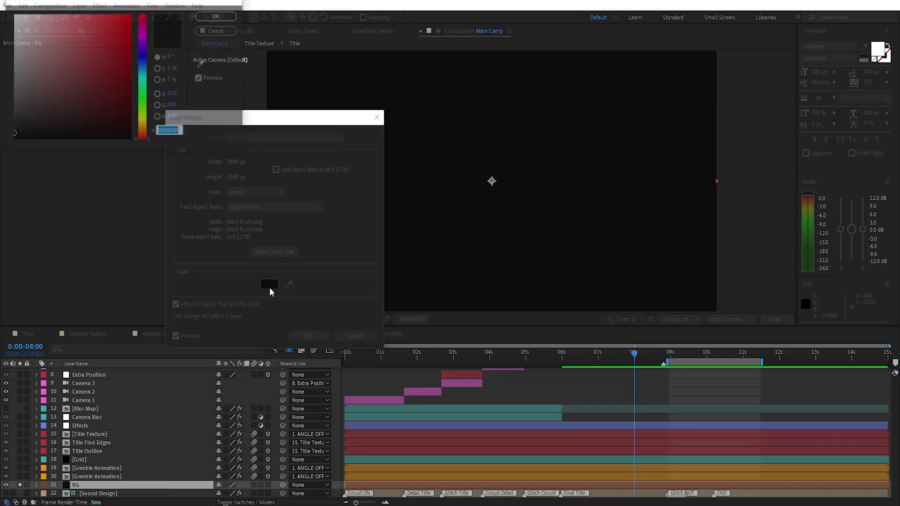
drag(184, 6, 450, 149)
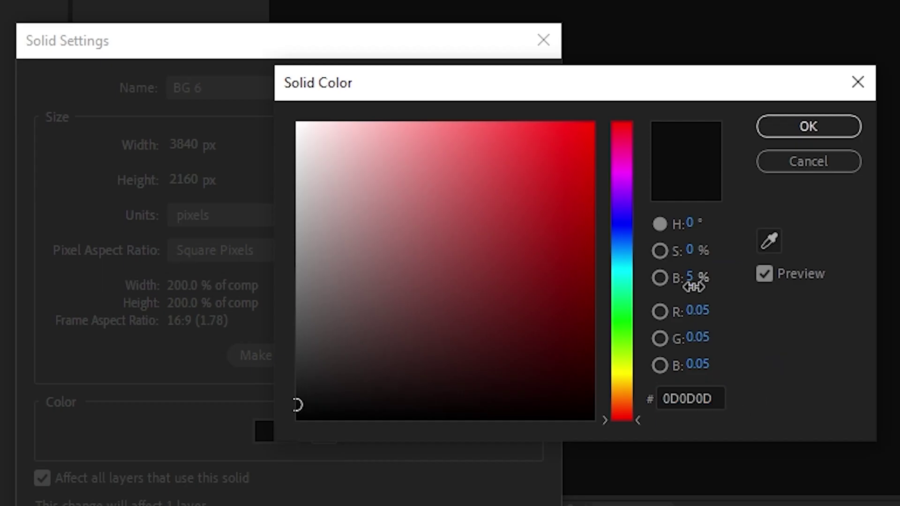
click(692, 284)
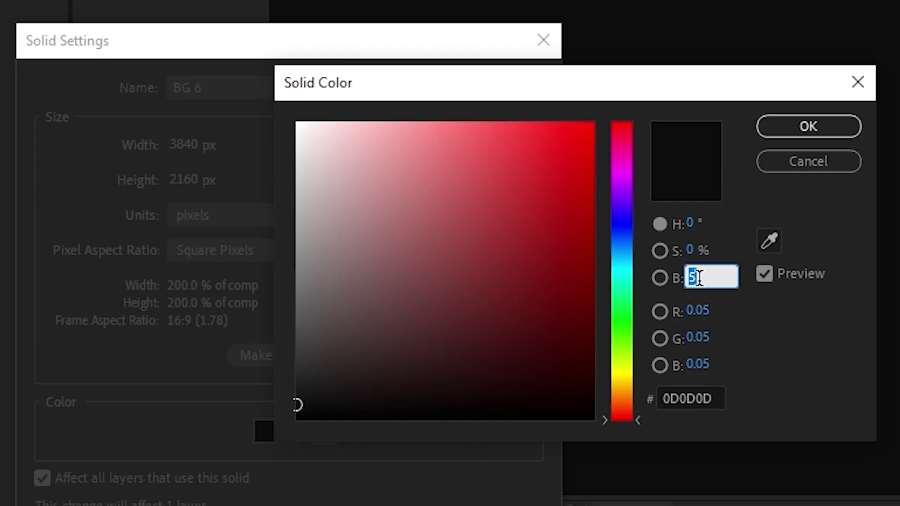
click(793, 132)
click(304, 334)
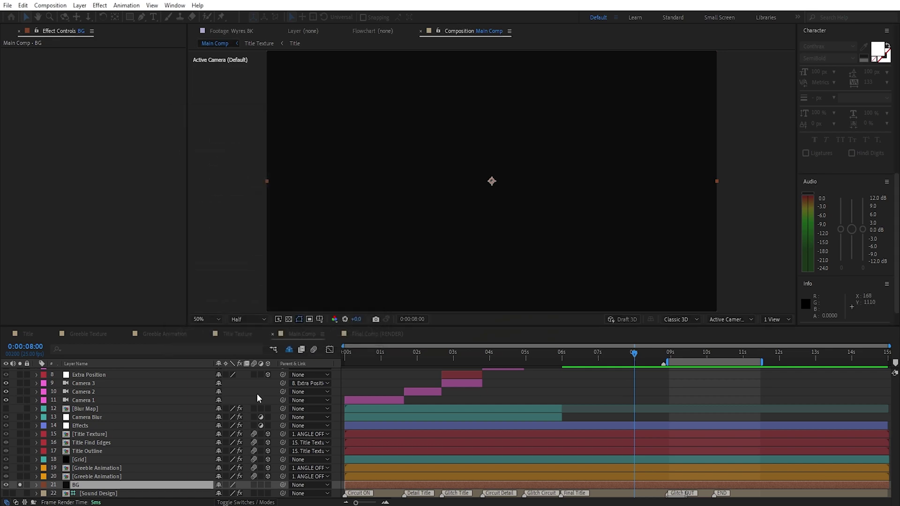
Step: Solo both Greeble Animation layers and isolate the top one for preview
key(F4)
click(21, 476)
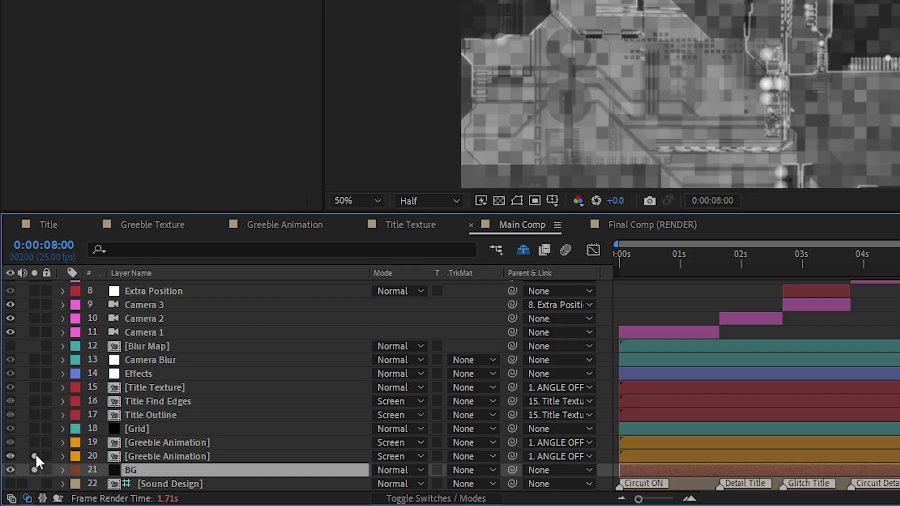
click(35, 442)
key(r)
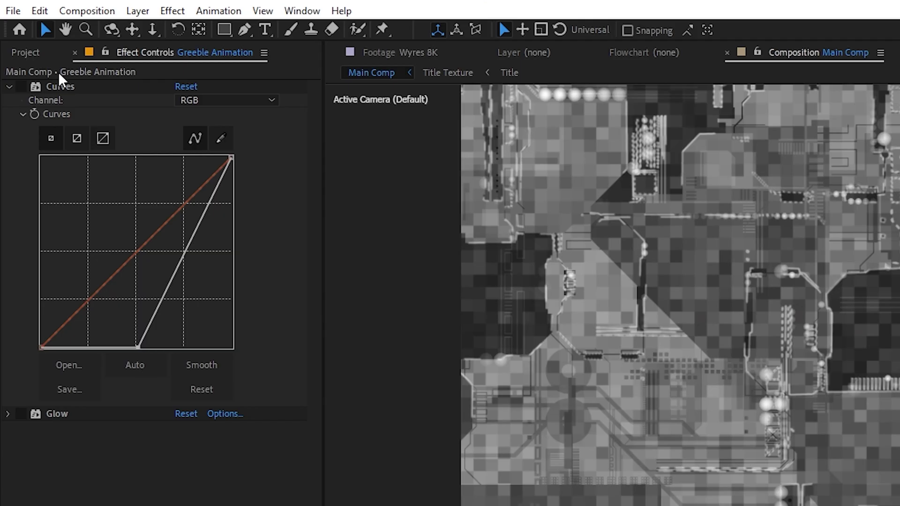
Step: Compare the top layer's Curves and Set Channels effects, keeping Luminance as alpha source
click(27, 85)
click(20, 85)
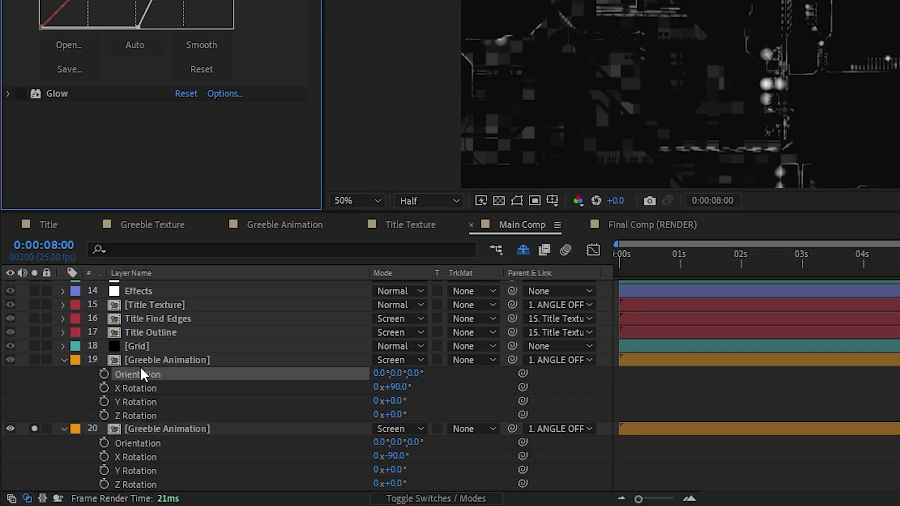
click(141, 374)
click(171, 357)
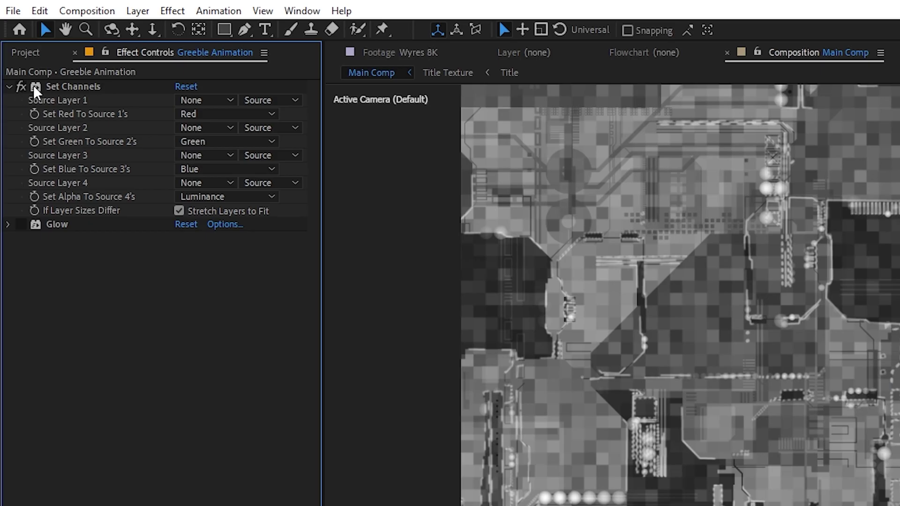
click(33, 85)
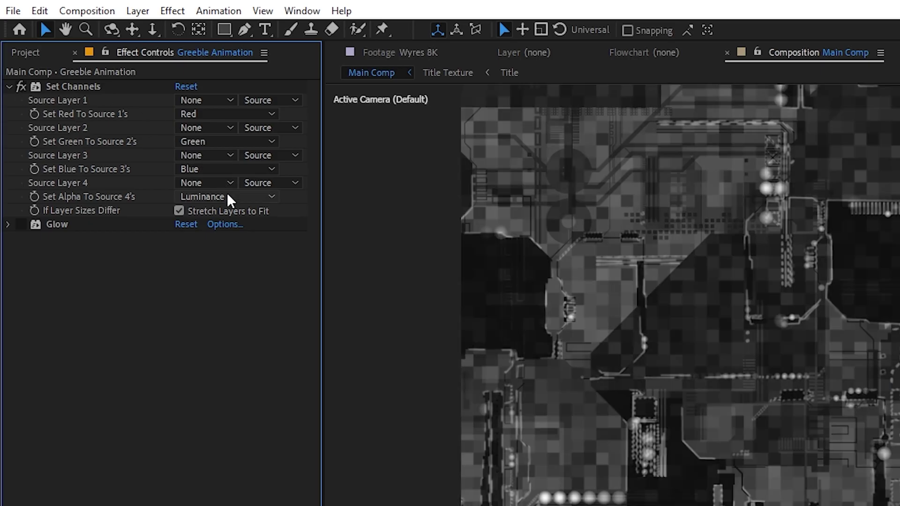
click(227, 196)
click(265, 291)
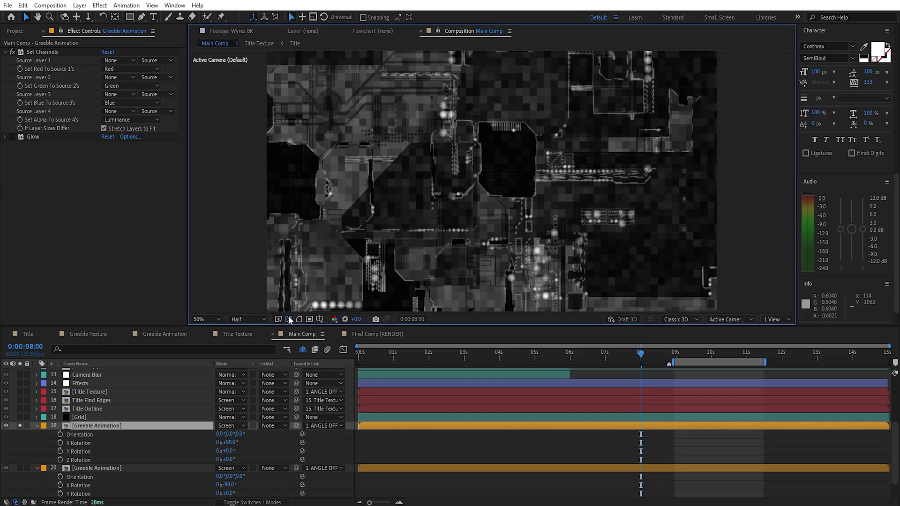
click(288, 316)
click(289, 316)
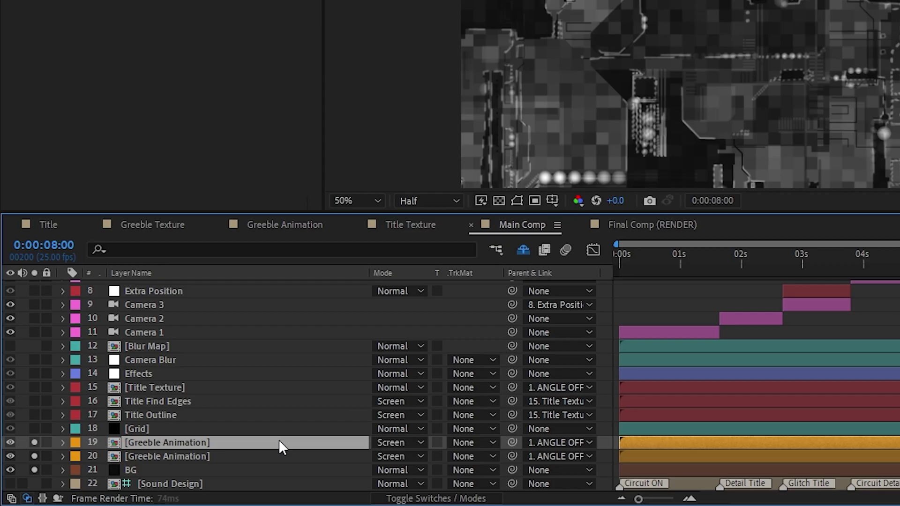
Step: Set the top Greeble Animation layer's opacity to 3%
key(t)
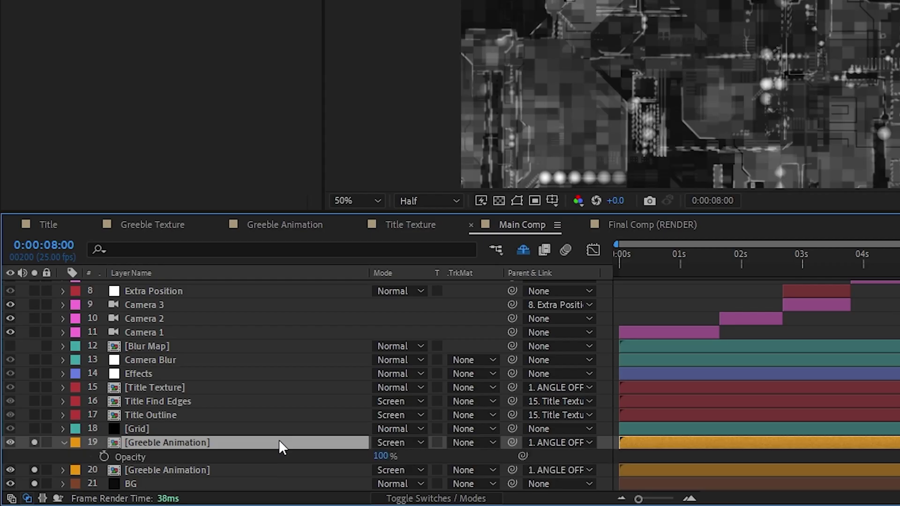
click(381, 456)
text(3)
key(Return)
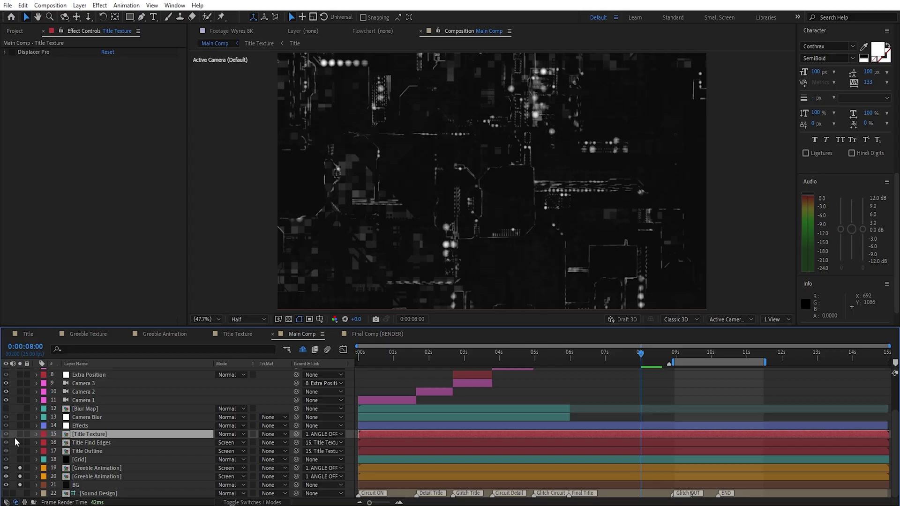
Step: Change Mask 1's mode on the lower Greeble Animation layer
click(35, 387)
click(115, 475)
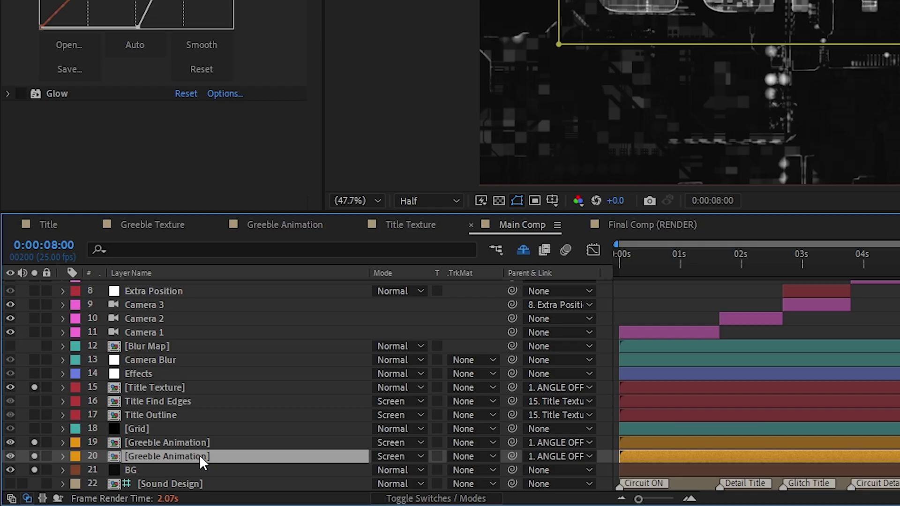
key(m)
click(410, 443)
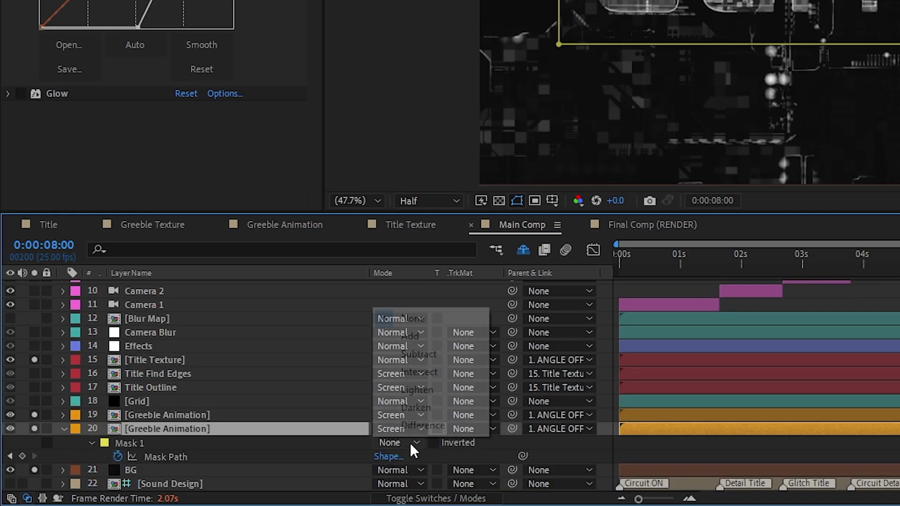
click(448, 355)
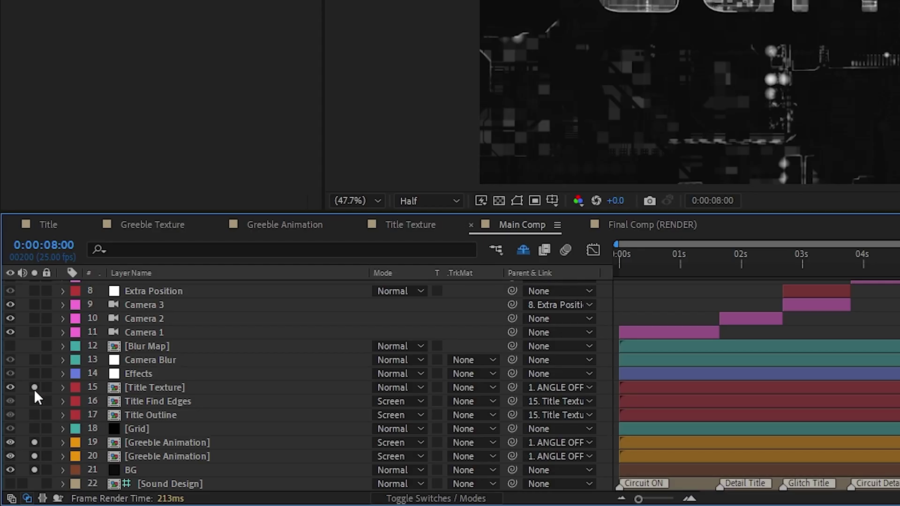
Step: Solo Title Find Edges, turn off its inversion, and keep Screen blending
click(34, 387)
click(35, 401)
click(150, 400)
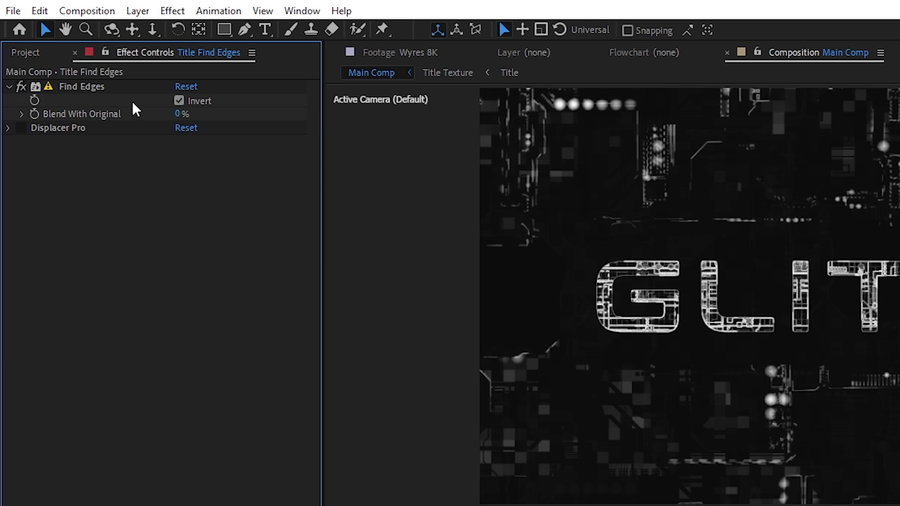
click(179, 101)
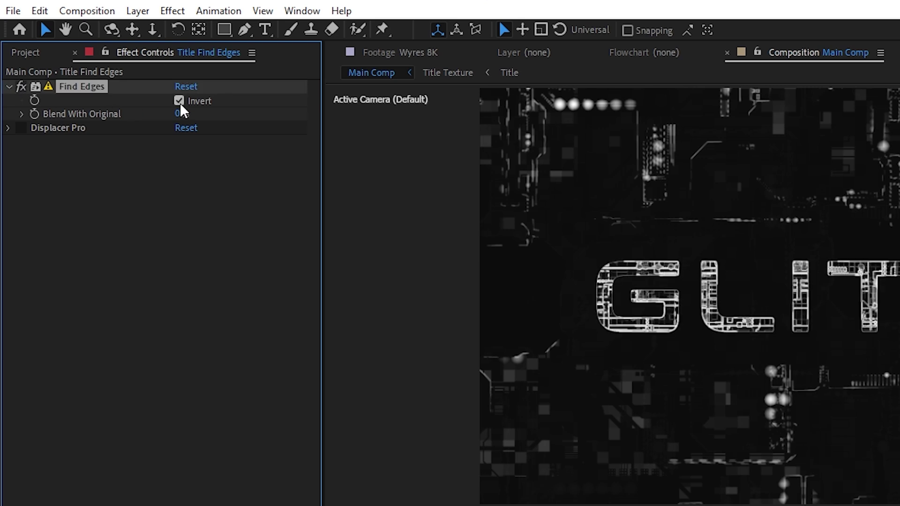
click(230, 443)
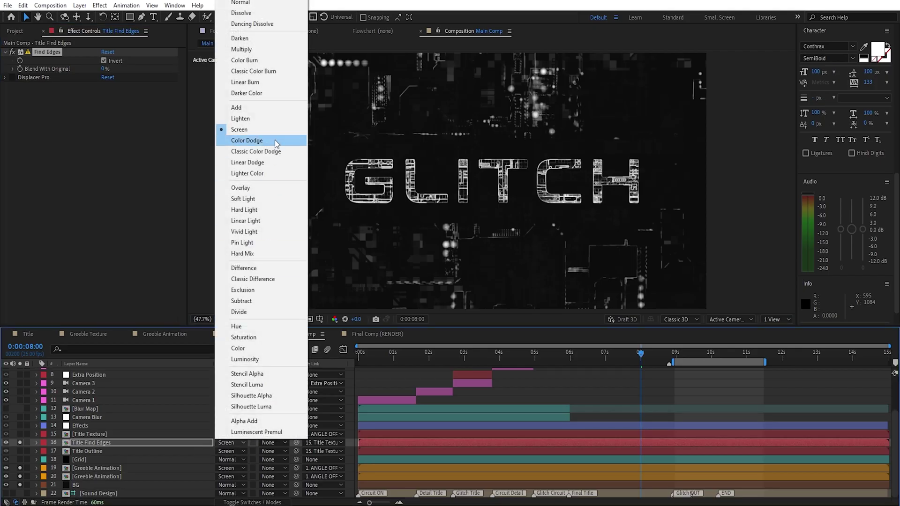
click(234, 137)
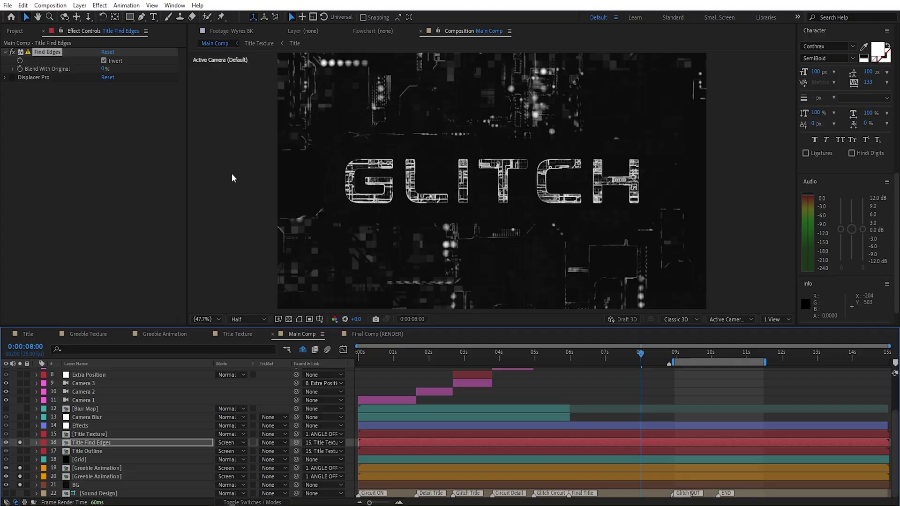
Step: Copy the Vegas effect from Title Outline in the Title Texture comp
click(82, 450)
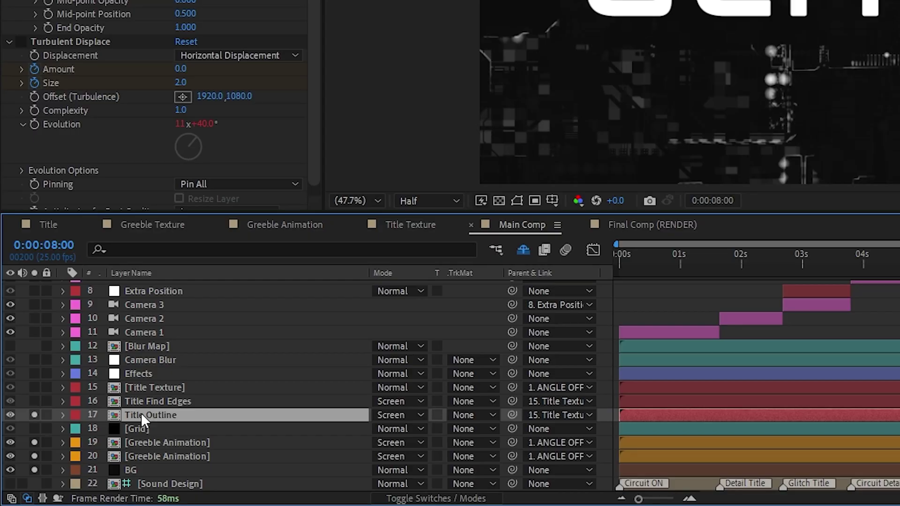
double_click(212, 411)
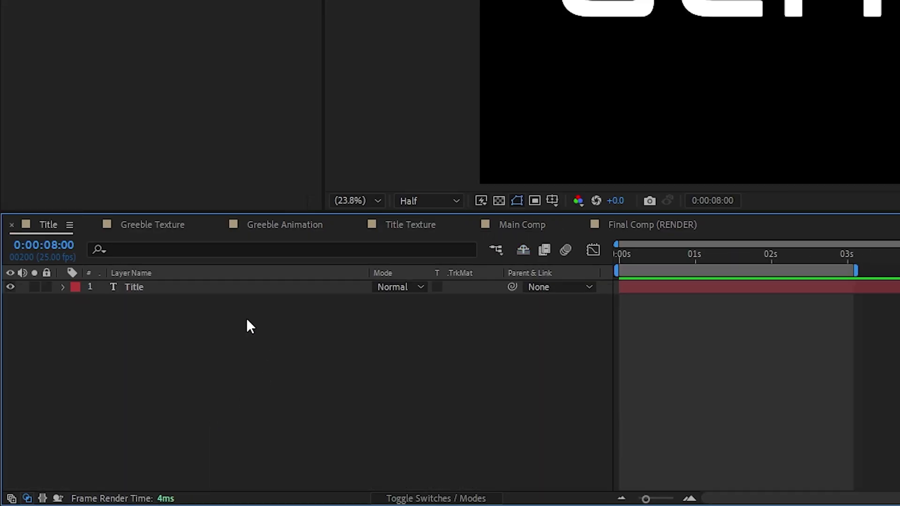
click(259, 43)
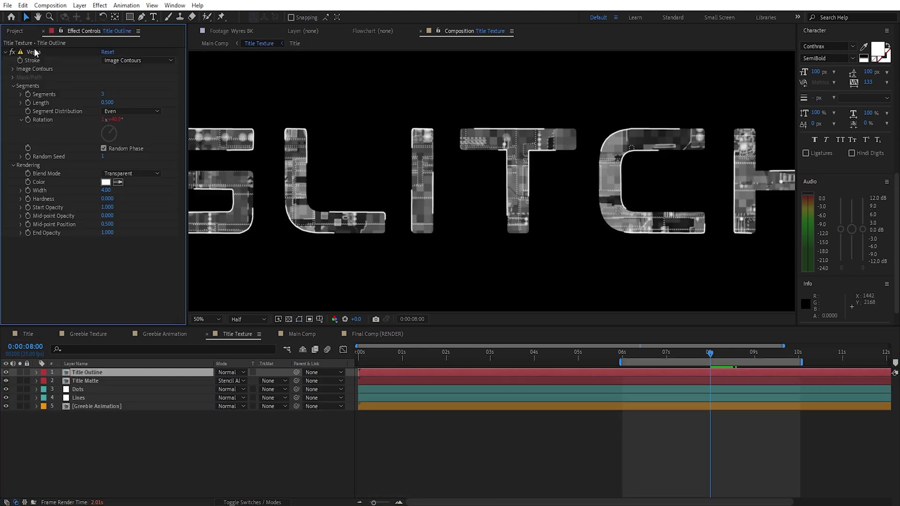
click(34, 52)
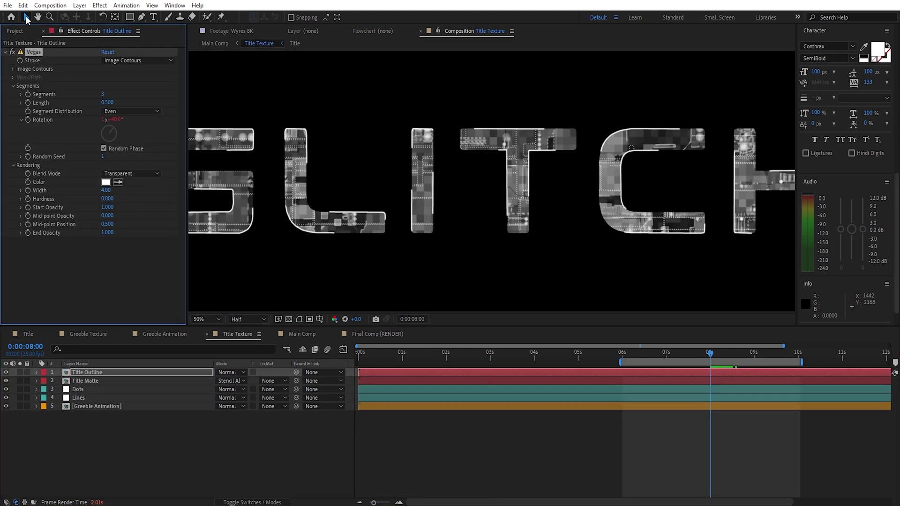
click(23, 5)
click(33, 62)
Step: Paste the Vegas settings onto Main Comp's Title Outline, set width 2, and scale it up
click(302, 334)
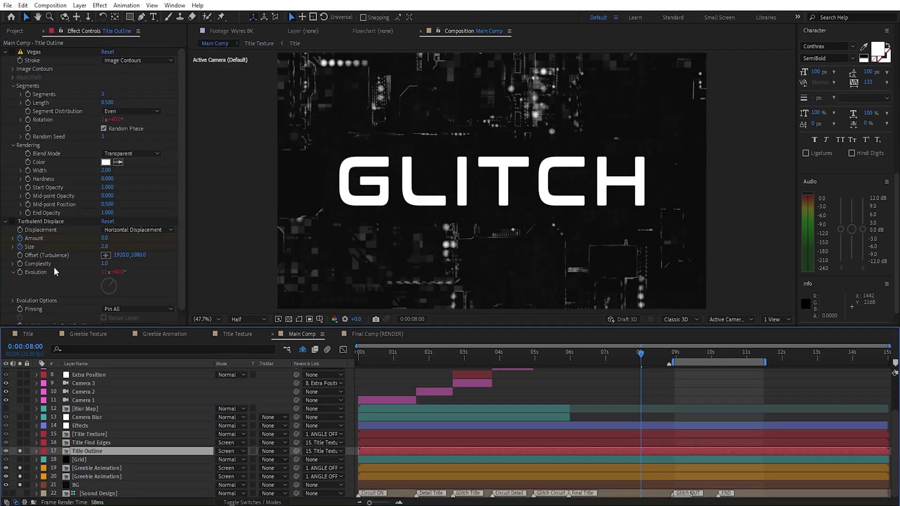
click(34, 52)
click(23, 5)
click(77, 114)
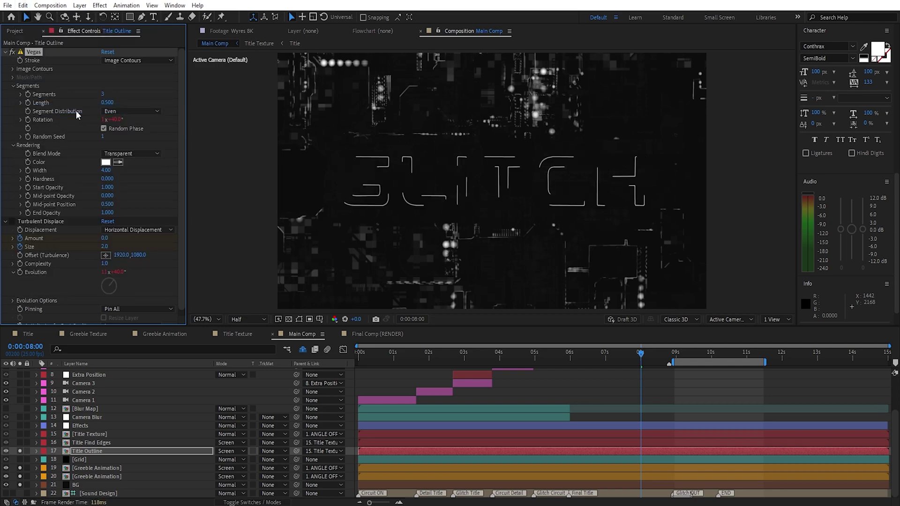
click(183, 278)
key(Return)
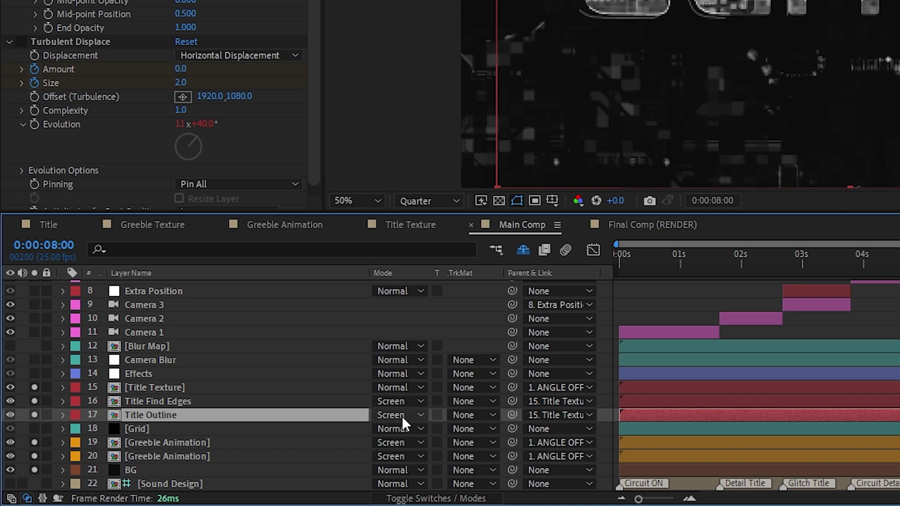
key(s)
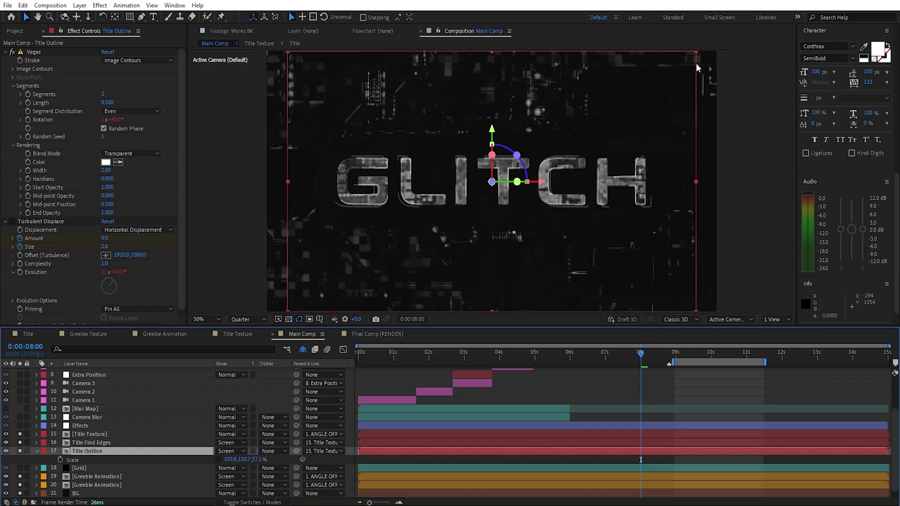
drag(698, 66, 702, 44)
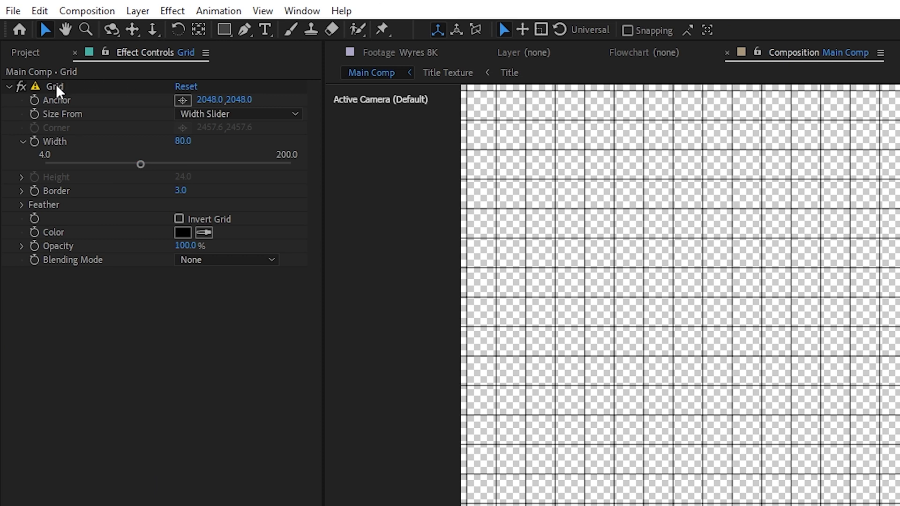
Step: Keep the Grid effect sized by width and set Grid width to 80
click(55, 87)
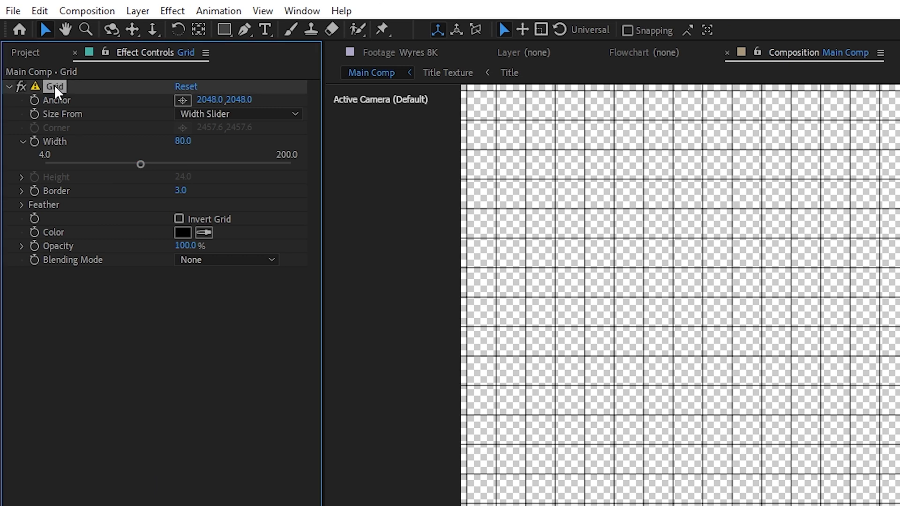
click(268, 113)
click(261, 150)
mouse_move(141, 164)
mouse_down()
mouse_move(85, 162)
mouse_move(141, 164)
mouse_up()
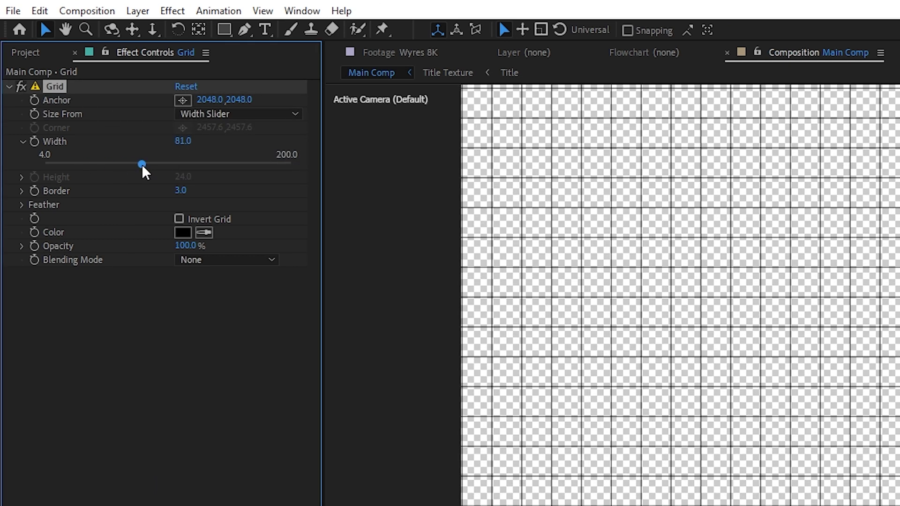
click(182, 190)
click(184, 141)
text(80)
click(238, 156)
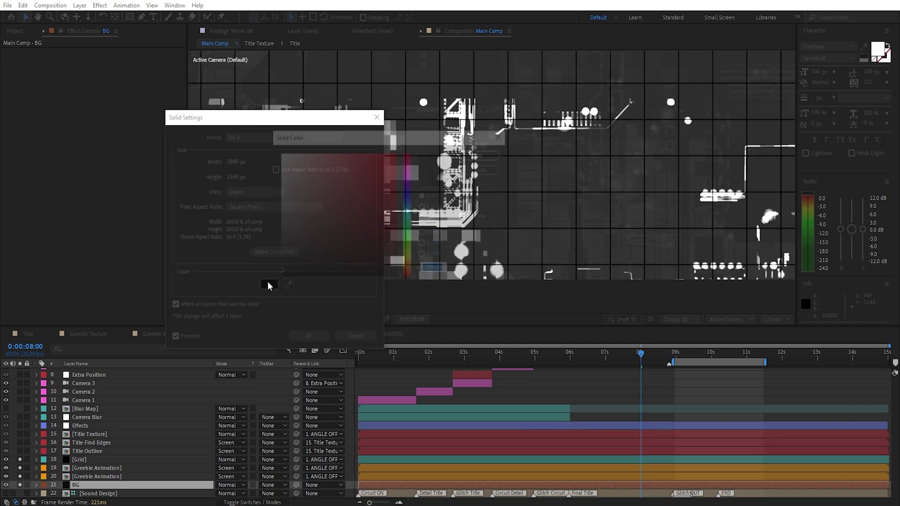
Step: Set the BG solid to pure black 000000 and inspect the circuit details
click(265, 284)
click(279, 278)
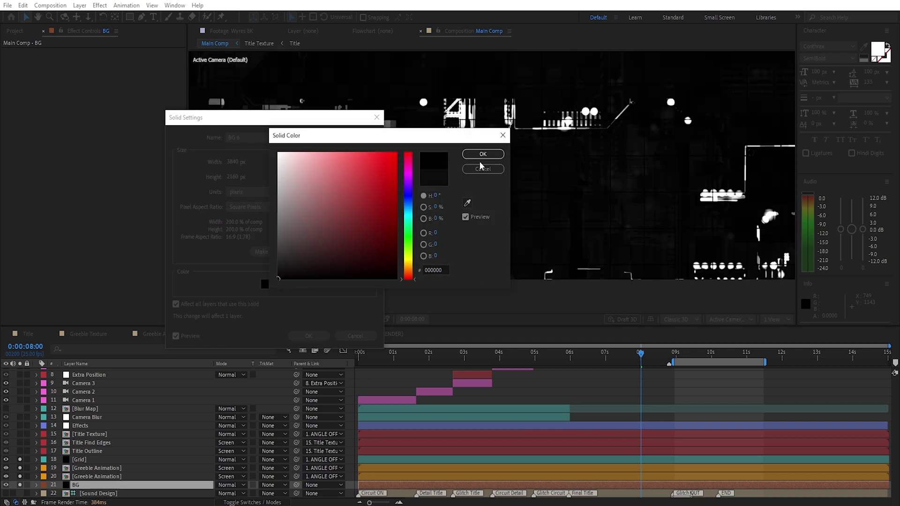
click(483, 154)
click(325, 336)
scroll(610, 188, up, 2)
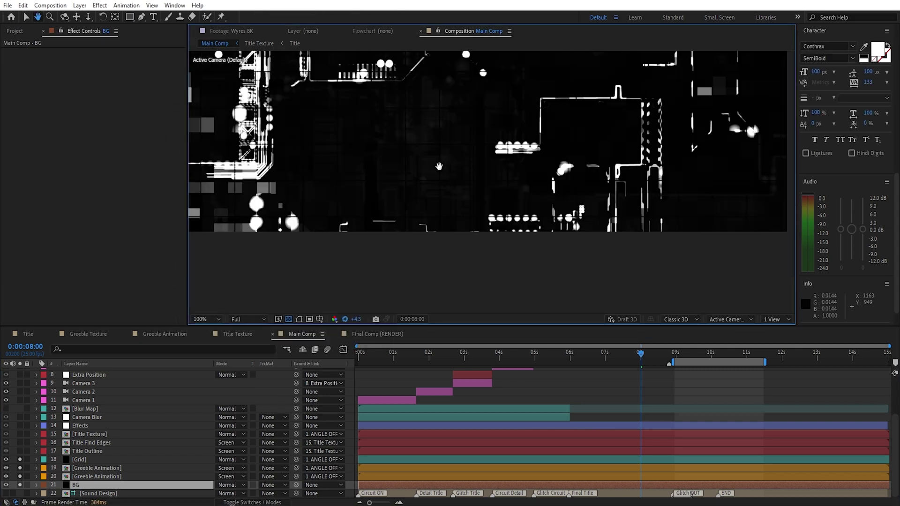
drag(704, 225, 588, 254)
drag(374, 172, 301, 224)
key(v)
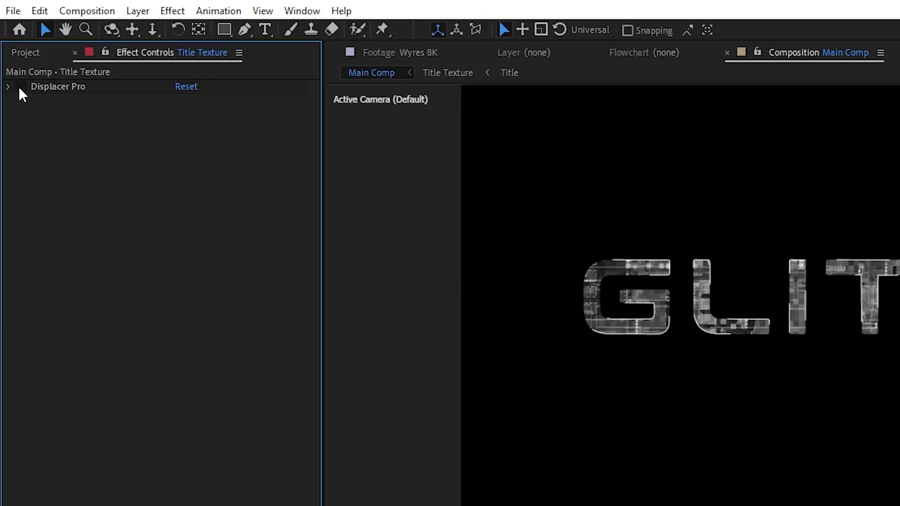
Step: Adjust Displacer Pro's offset and set the map anchor to 50, 50
click(7, 85)
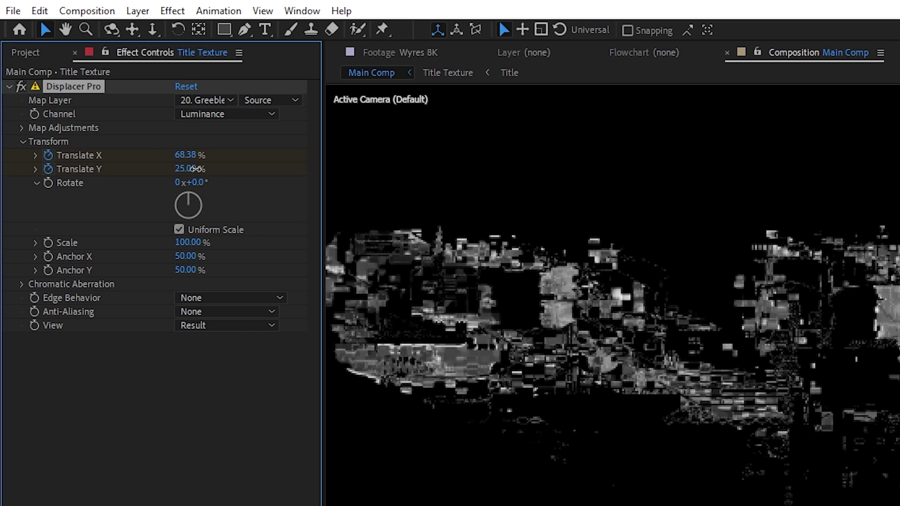
mouse_move(192, 168)
mouse_down()
mouse_move(164, 168)
mouse_move(181, 170)
mouse_up()
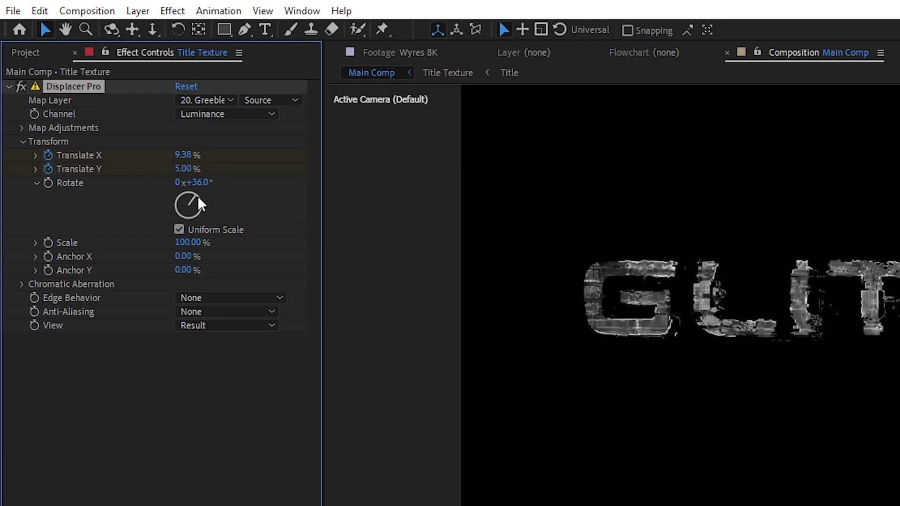
drag(199, 197, 198, 177)
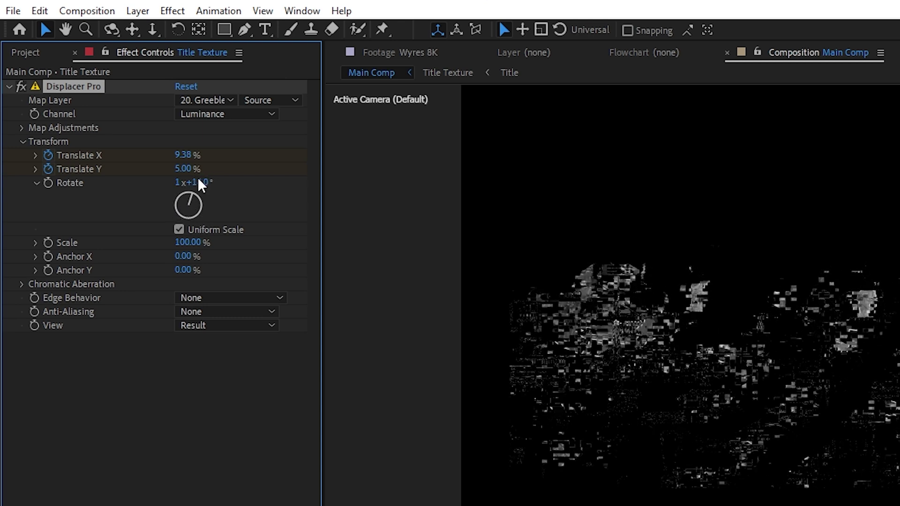
click(185, 255)
text(50)
key(Tab)
text(50)
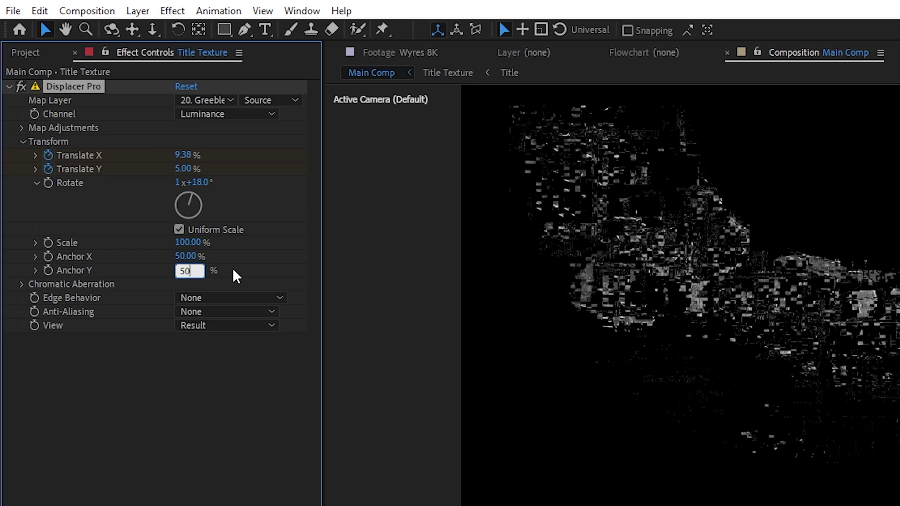
key(Return)
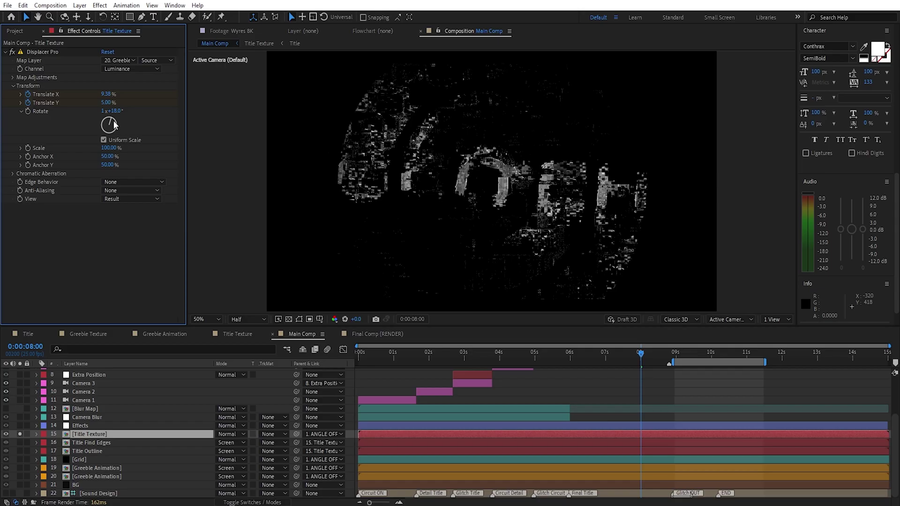
Step: Set the map rotation to 0 and preview the displacement map with its adjustments
drag(192, 194, 179, 199)
mouse_move(104, 123)
mouse_down()
mouse_move(112, 136)
mouse_move(109, 118)
mouse_up()
key(Return)
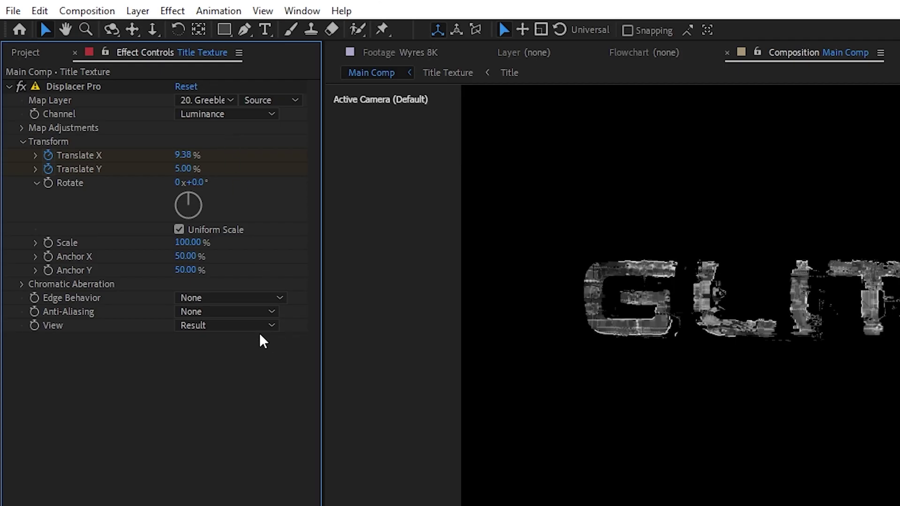
click(252, 328)
click(247, 346)
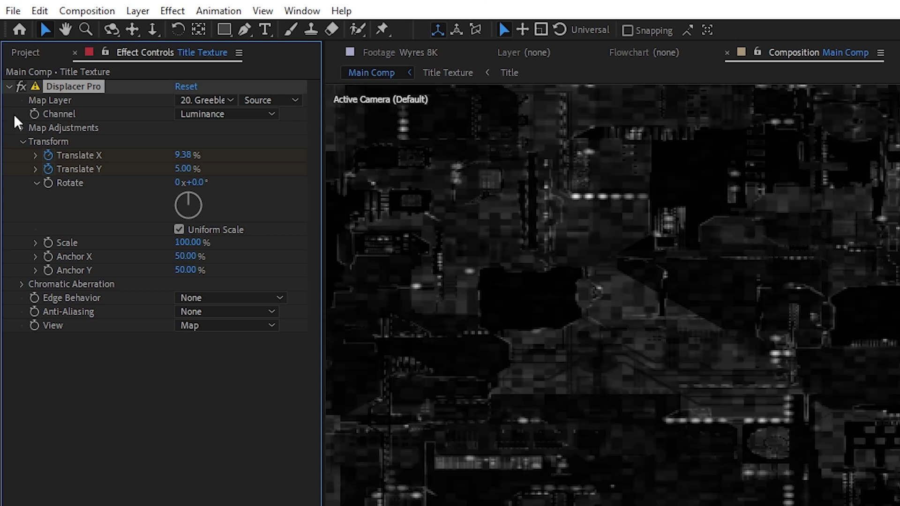
click(21, 127)
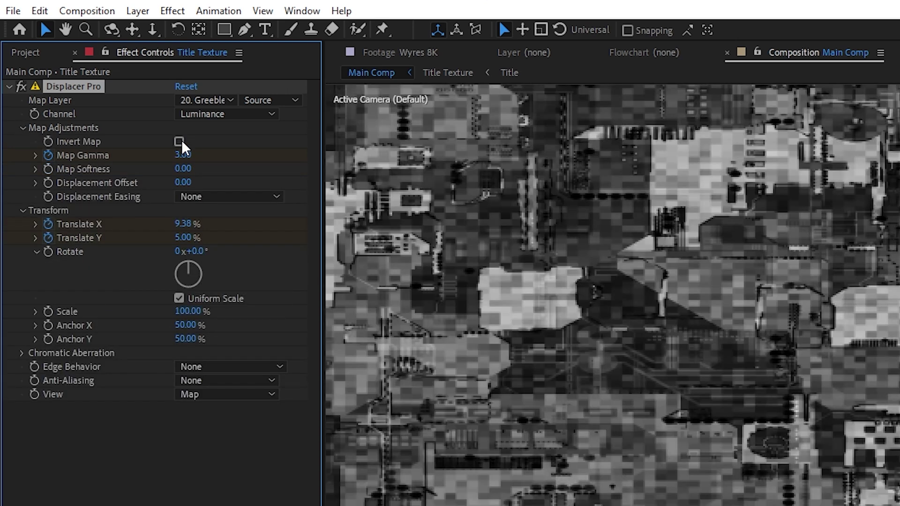
drag(182, 169, 177, 196)
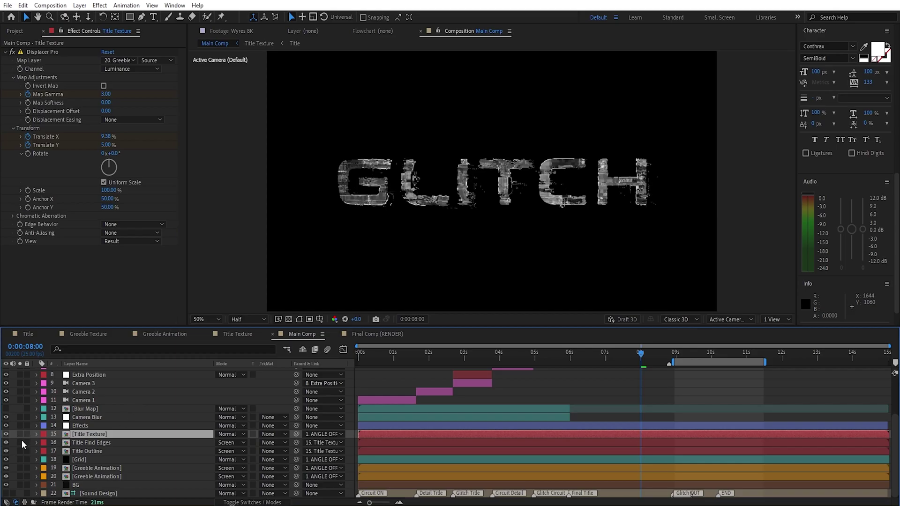
Step: Solo Title Find Edges and expand its Displacer Pro settings
click(20, 443)
click(100, 442)
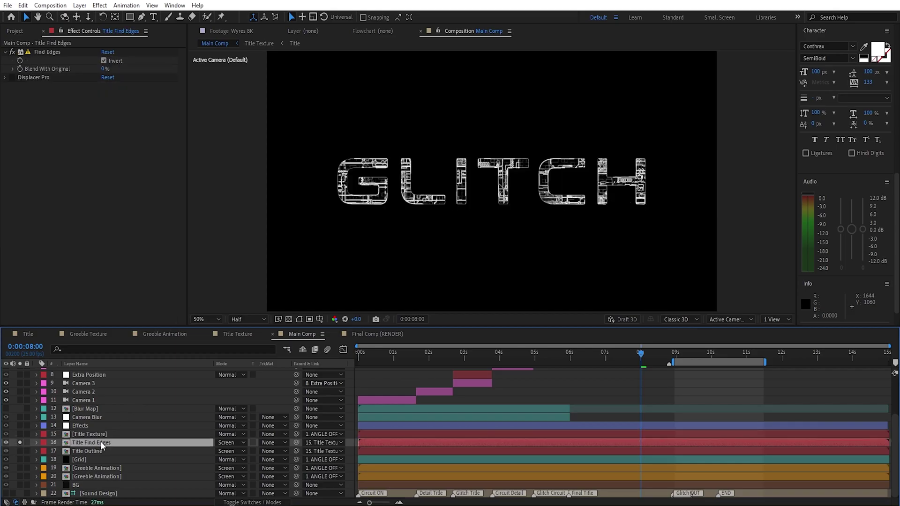
click(5, 78)
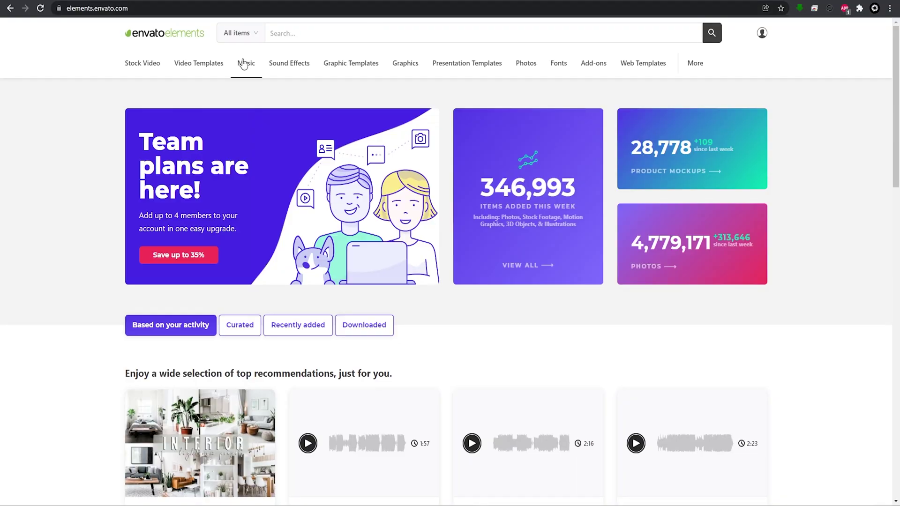
Step: Browse Envato Elements from Music to Sound Effects, then select the Reverb effect on the Sound Design layer
click(243, 64)
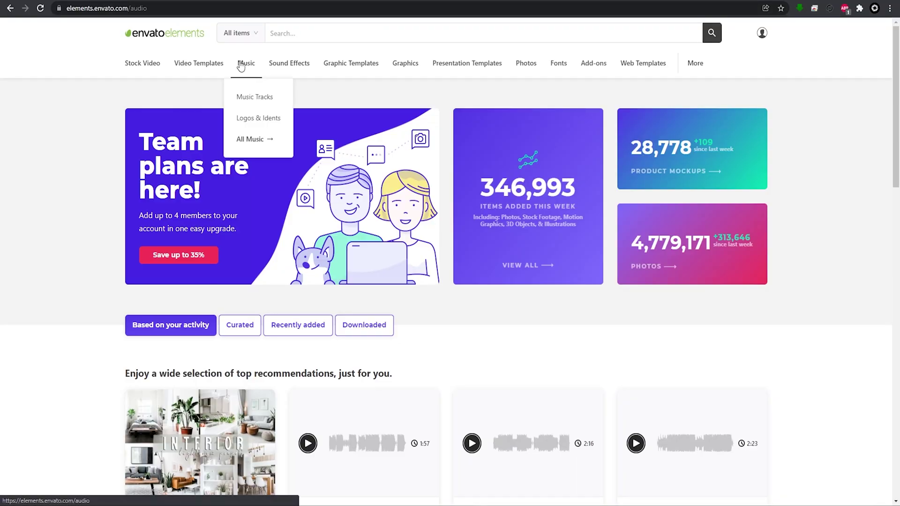
click(291, 70)
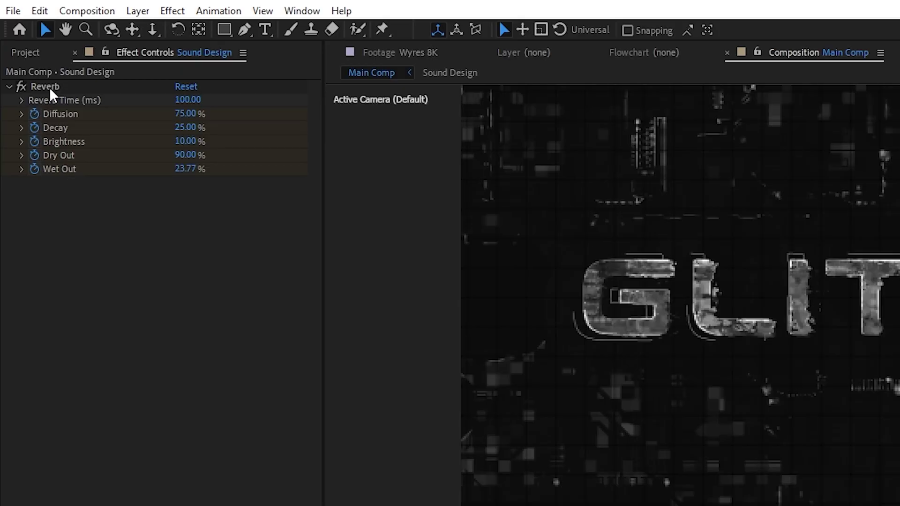
click(47, 88)
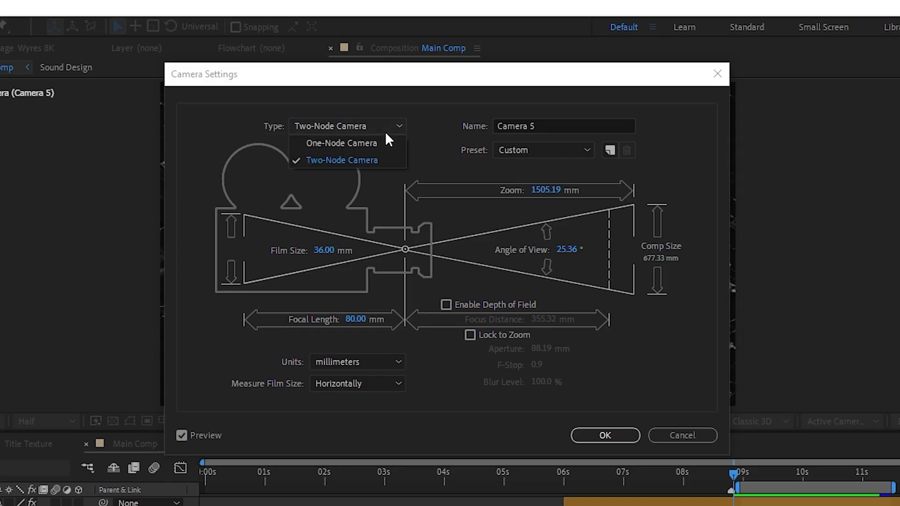
Step: Make Camera 5 a Two-Node Camera with aperture 250, Decagon iris and roundness 100
click(379, 156)
click(358, 322)
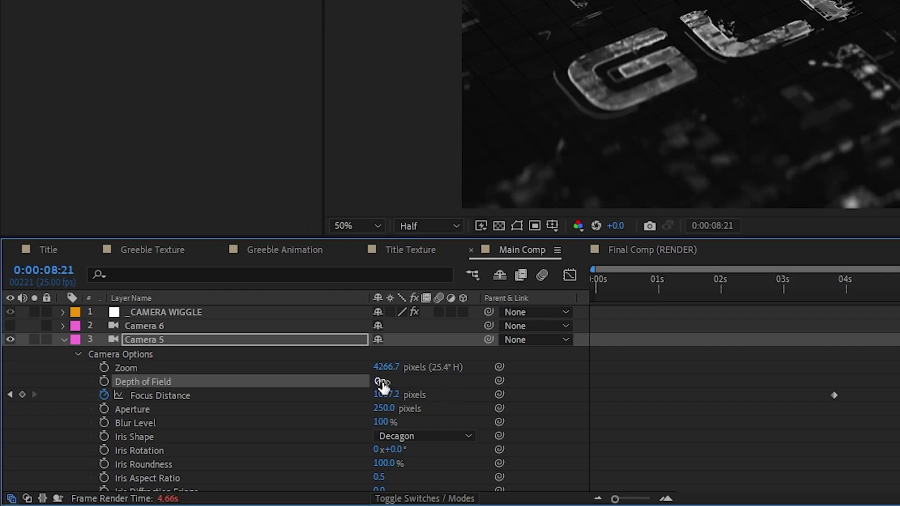
click(458, 407)
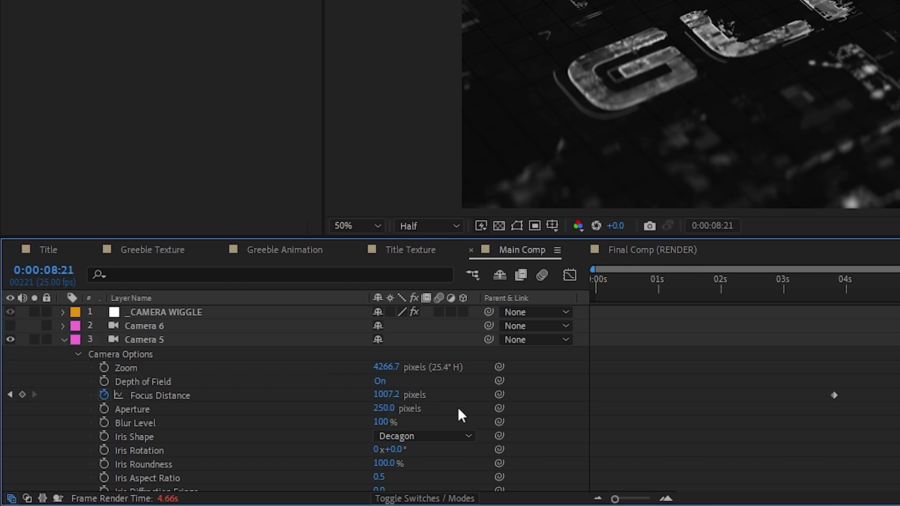
click(460, 436)
click(454, 418)
click(437, 466)
Step: Preview at Full resolution across the blurred greeble grid and set the iris aspect ratio to 0.5
click(429, 226)
click(413, 230)
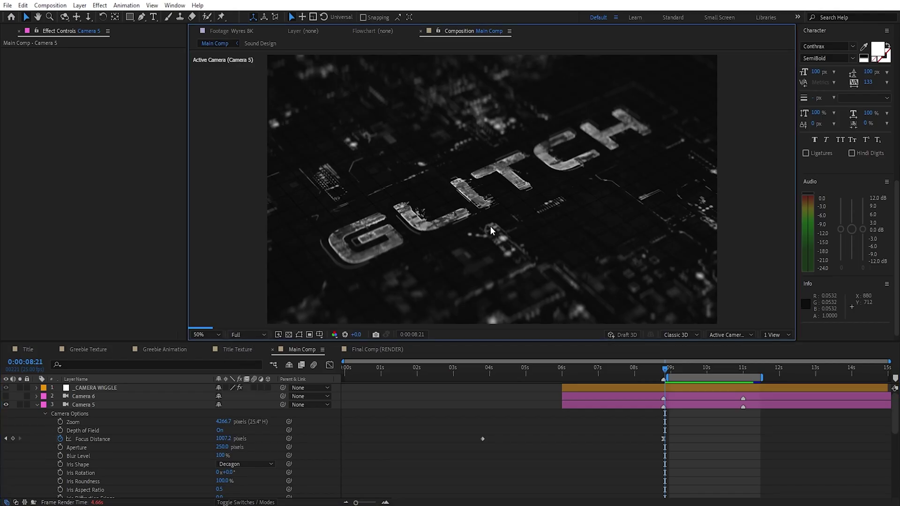
scroll(490, 226, up, 2)
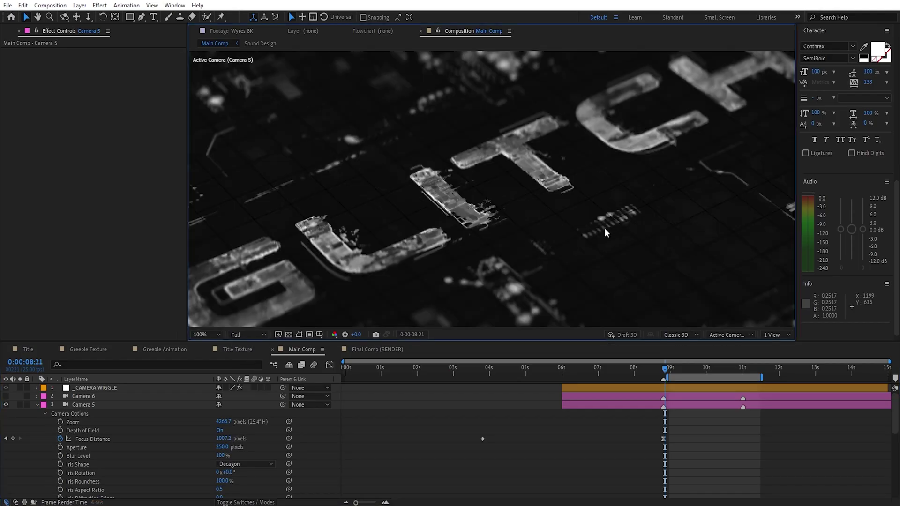
drag(605, 237, 528, 204)
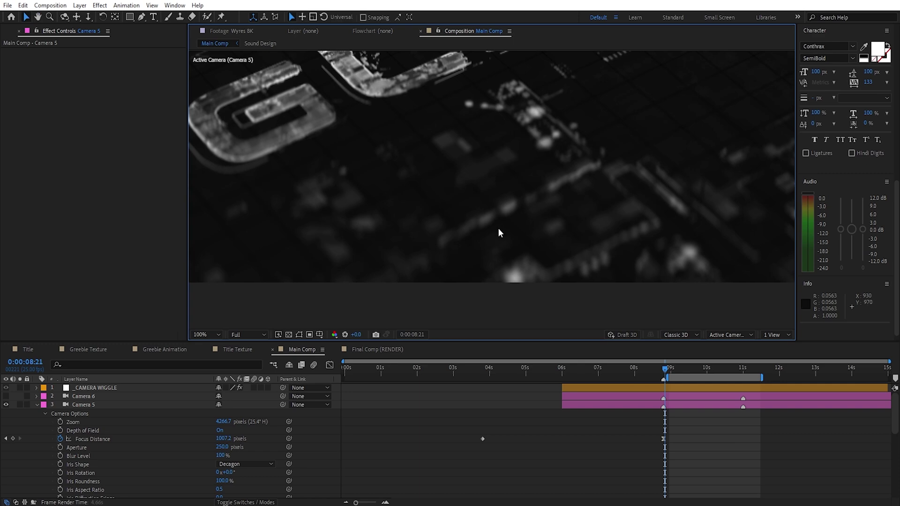
scroll(498, 228, up, 1)
click(244, 464)
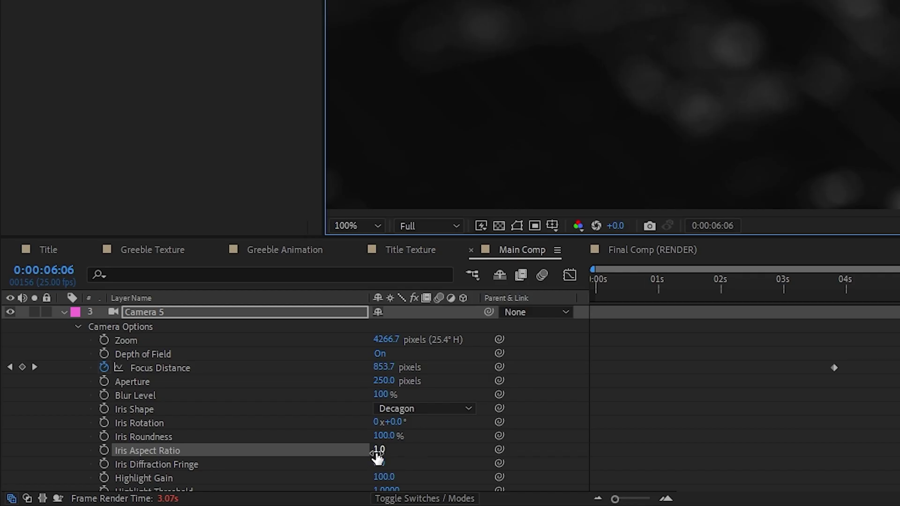
click(379, 451)
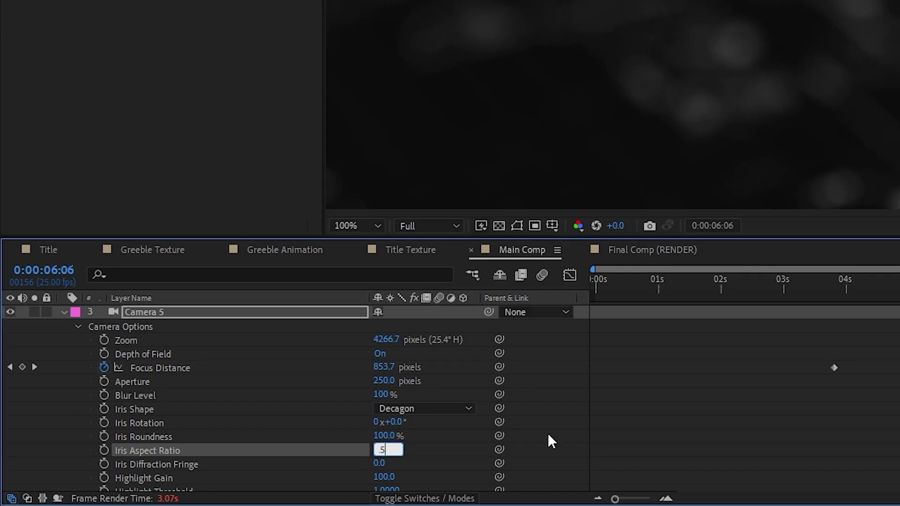
key(Return)
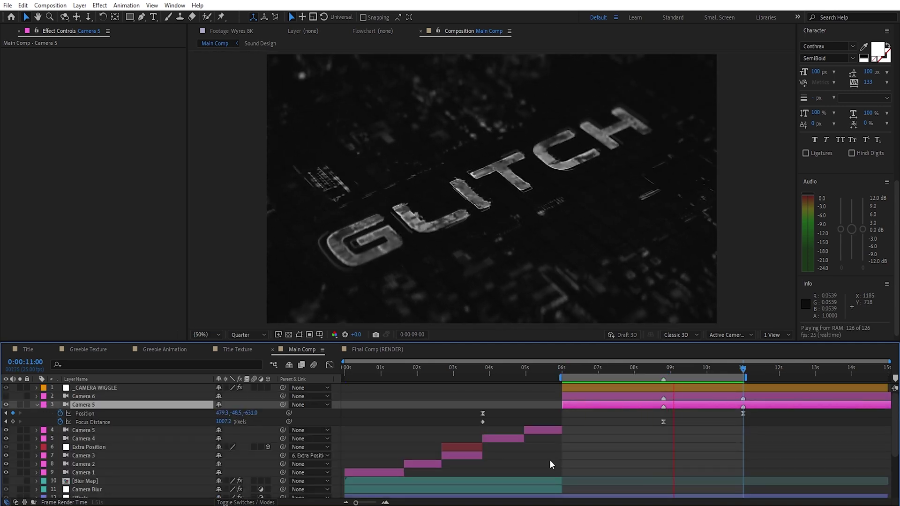
Step: Preview the 8–9 second glitch and review the title layers' Translate X, Amount and Size keyframes
mouse_move(637, 373)
mouse_down()
mouse_move(616, 376)
mouse_move(649, 373)
mouse_up()
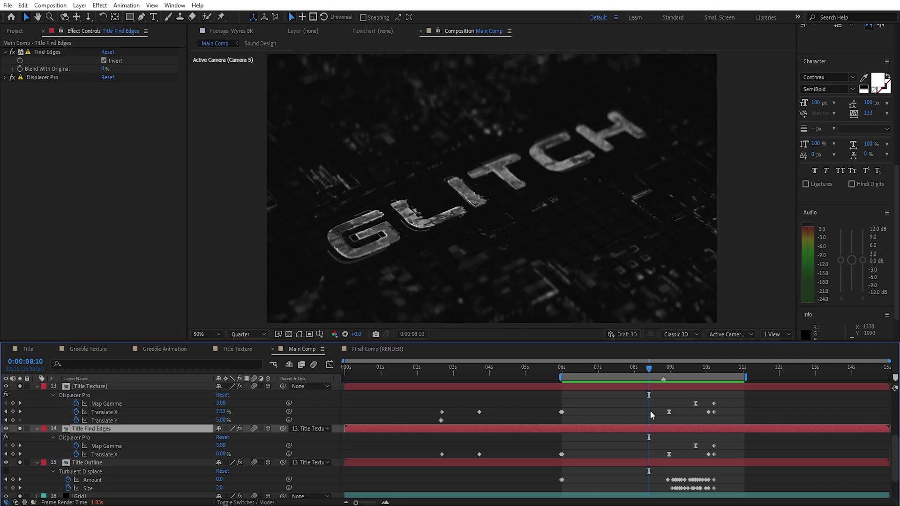
drag(651, 411, 726, 413)
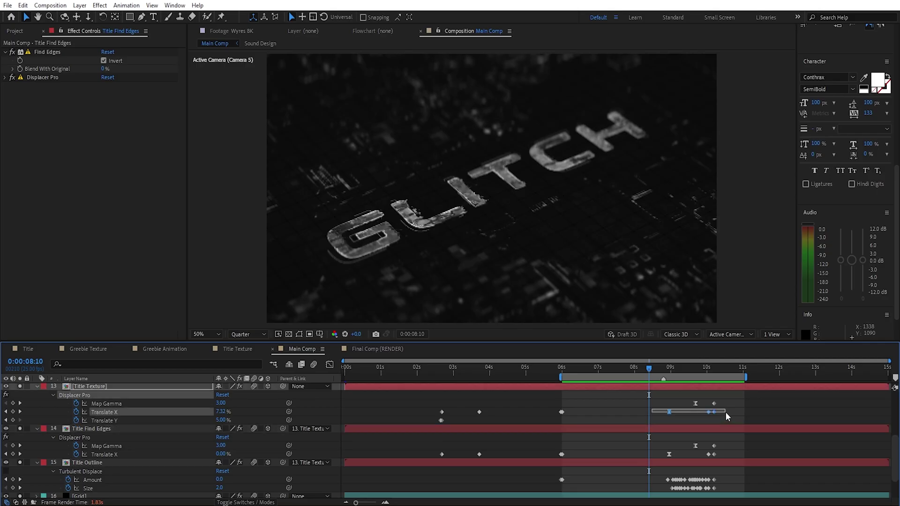
drag(721, 455, 667, 460)
drag(660, 370, 690, 390)
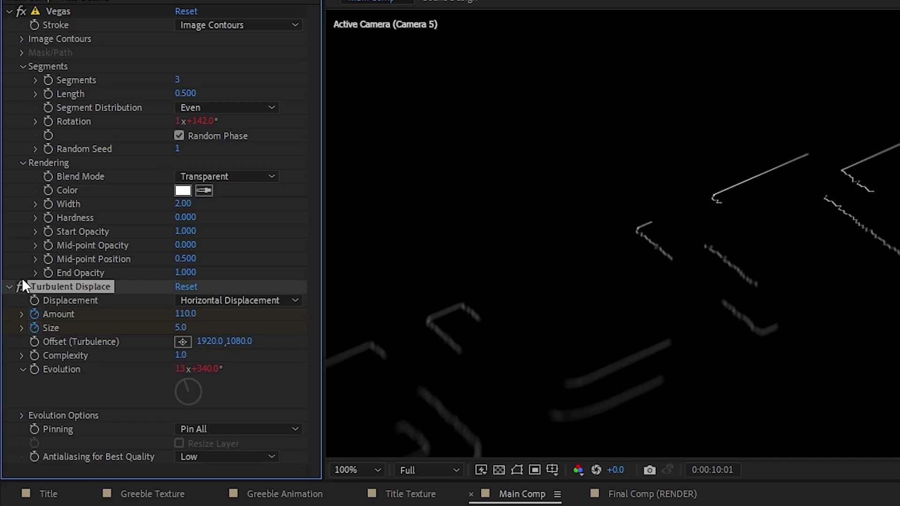
click(202, 300)
click(257, 451)
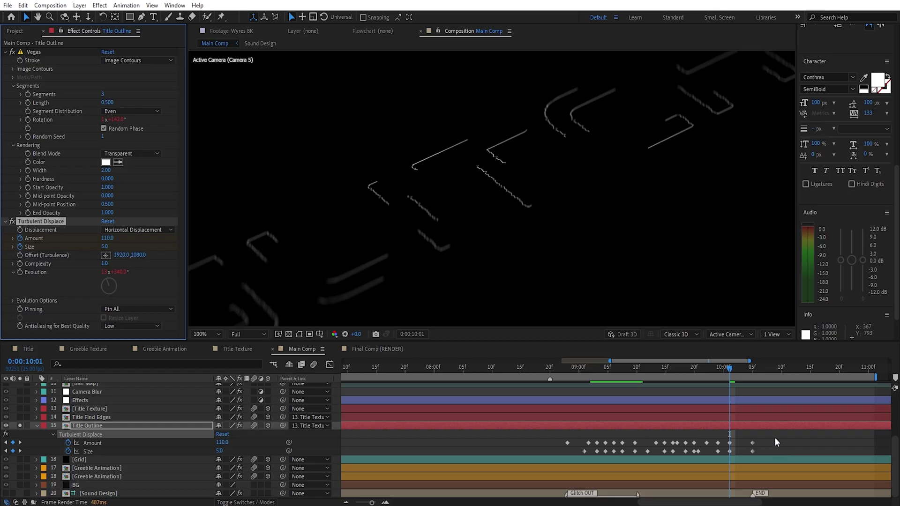
drag(781, 436, 527, 457)
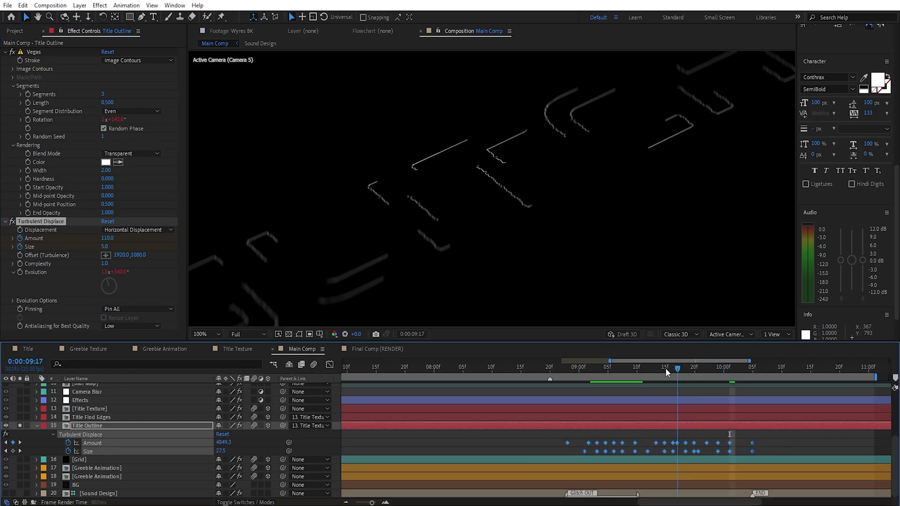
mouse_move(606, 371)
mouse_down()
mouse_move(589, 372)
mouse_move(628, 372)
mouse_move(603, 374)
mouse_up()
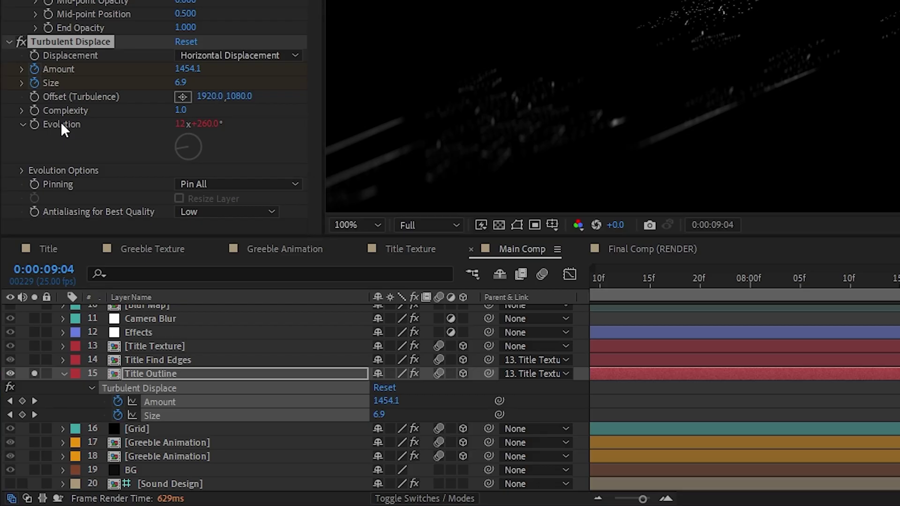
Step: Reveal the time*500 expression on Turbulent Displace's Evolution for editing
click(60, 122)
click(105, 427)
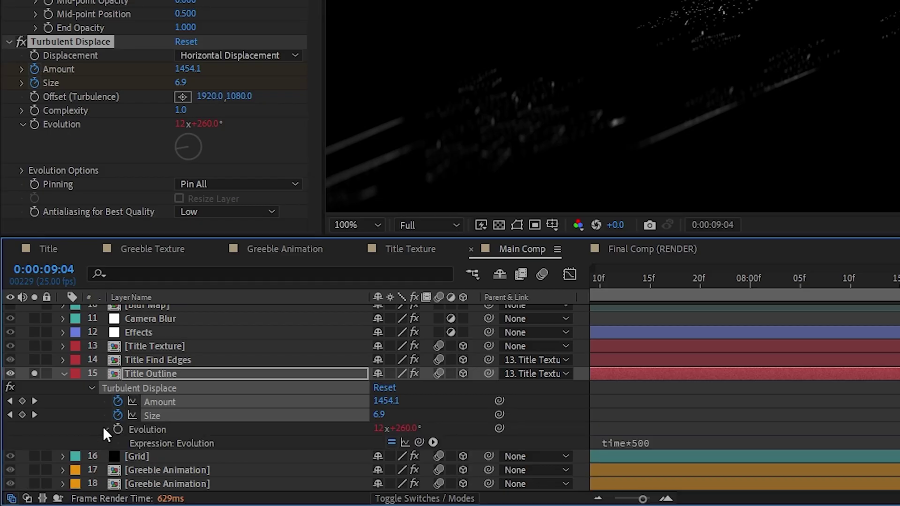
click(676, 444)
click(705, 443)
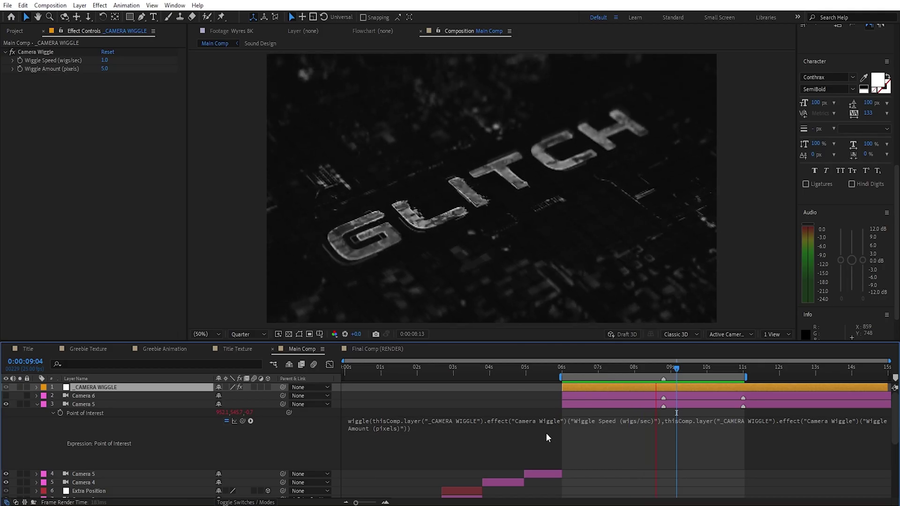
Step: Inspect the _CAMERA WIGGLE expression text without changing it
click(540, 432)
click(513, 428)
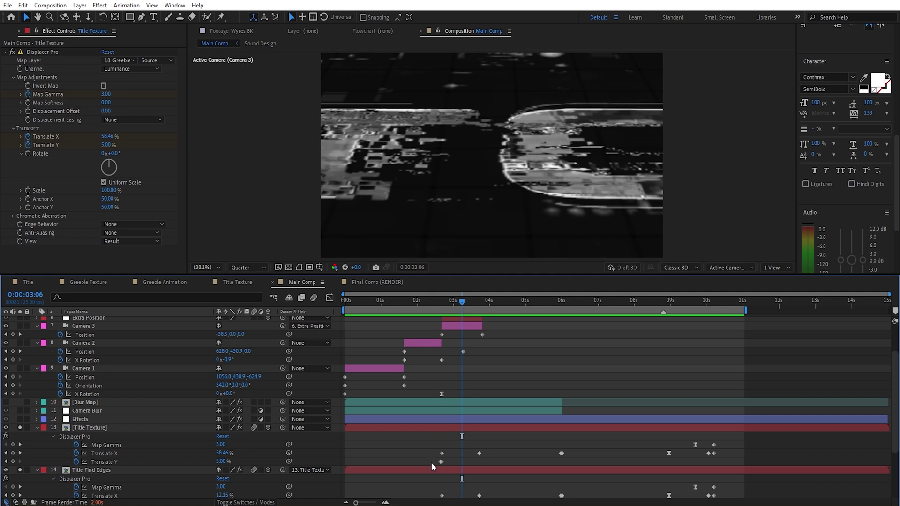
Step: Show the Extra Position layer's two Position keyframes, keeping Camera 3 parented to it
drag(427, 451, 501, 505)
scroll(487, 452, up, 3)
click(493, 378)
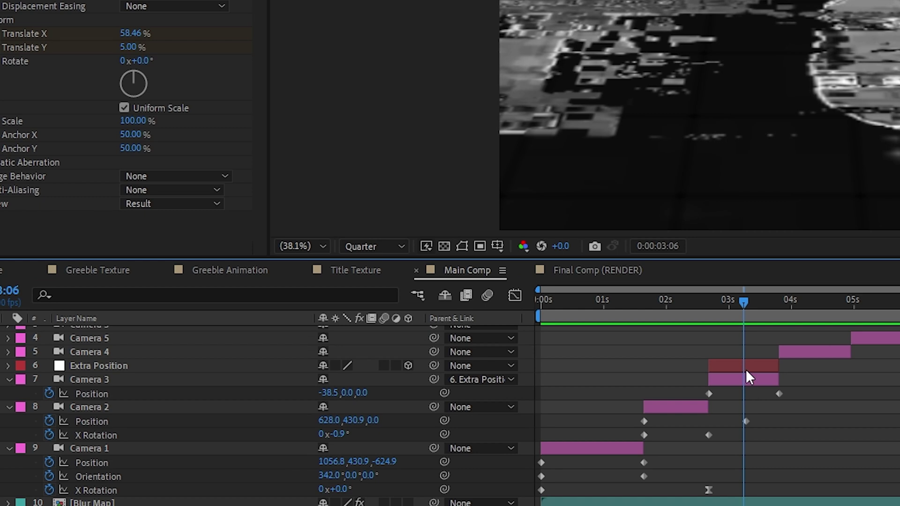
click(747, 370)
key(p)
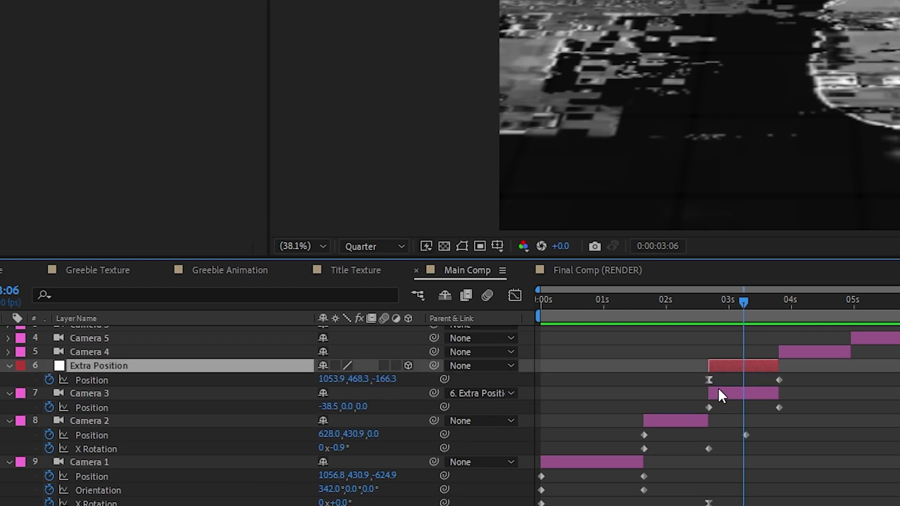
drag(331, 381, 238, 366)
drag(683, 378, 834, 390)
Step: Move Camera 5's start to 4 seconds and review its Zoom keyframes up to 04:24
drag(750, 322, 798, 312)
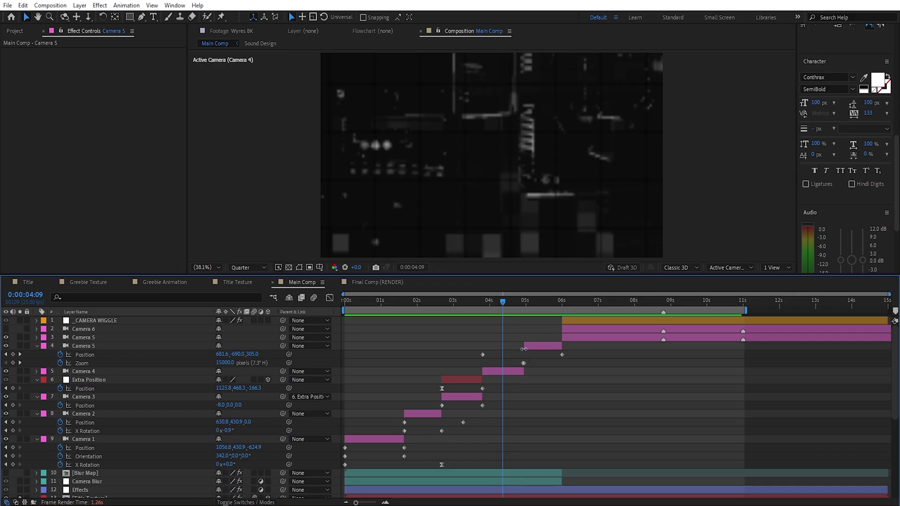
drag(524, 349, 491, 346)
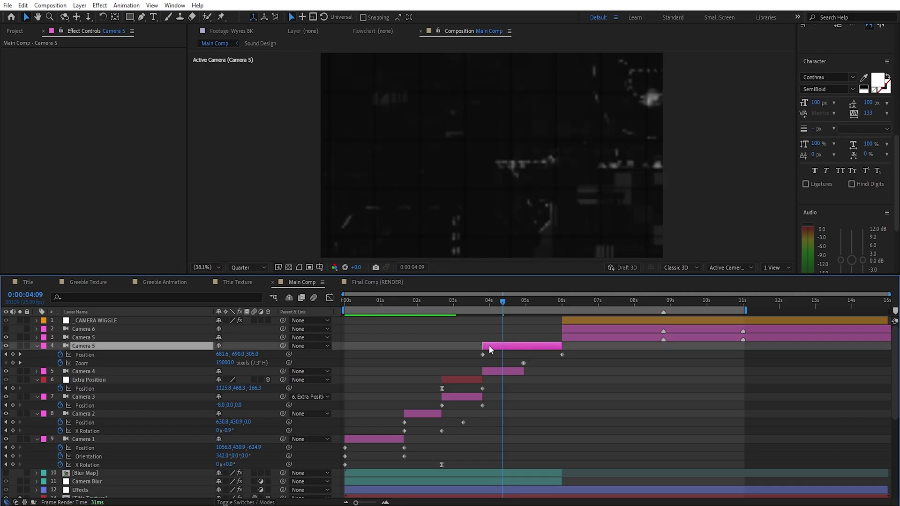
mouse_move(511, 307)
mouse_down()
mouse_move(490, 306)
mouse_move(524, 308)
mouse_up()
key(=)
key(=)
drag(539, 359, 495, 373)
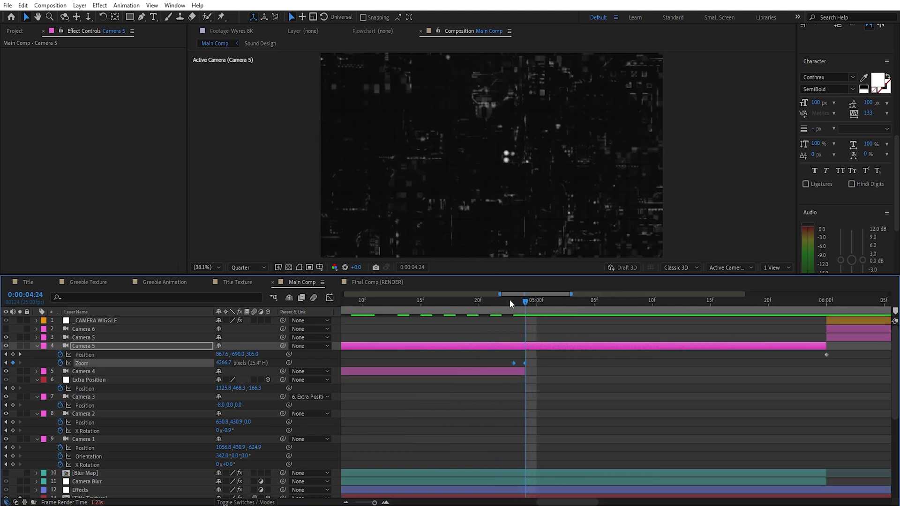
drag(504, 299, 525, 306)
key(minus)
Step: Split Camera 5 at 04:24 and clear Camera 5's Zoom keyframes
key(ctrl+shift+d)
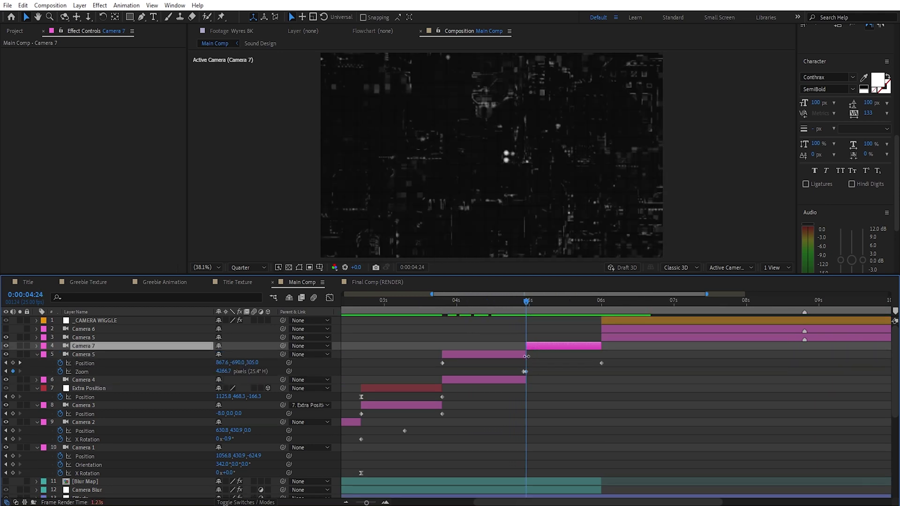
click(522, 355)
key(Page_Up)
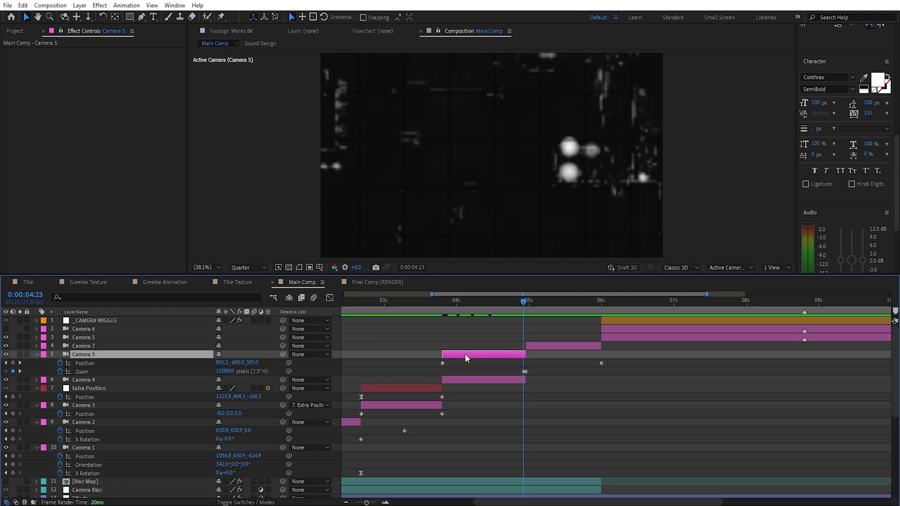
click(60, 372)
click(118, 367)
key(j)
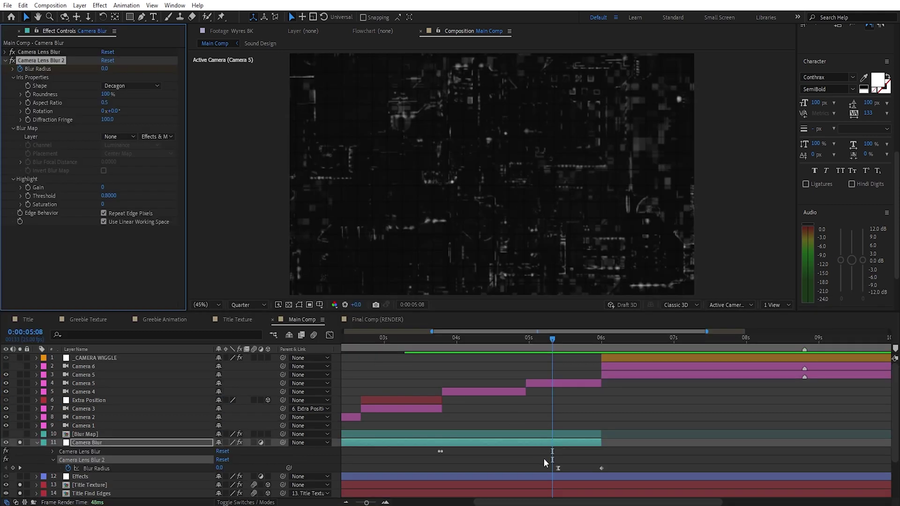
Step: Select both Blur Radius keyframes and scrub to watch the blur increase over time
drag(553, 464, 635, 486)
drag(554, 344, 563, 384)
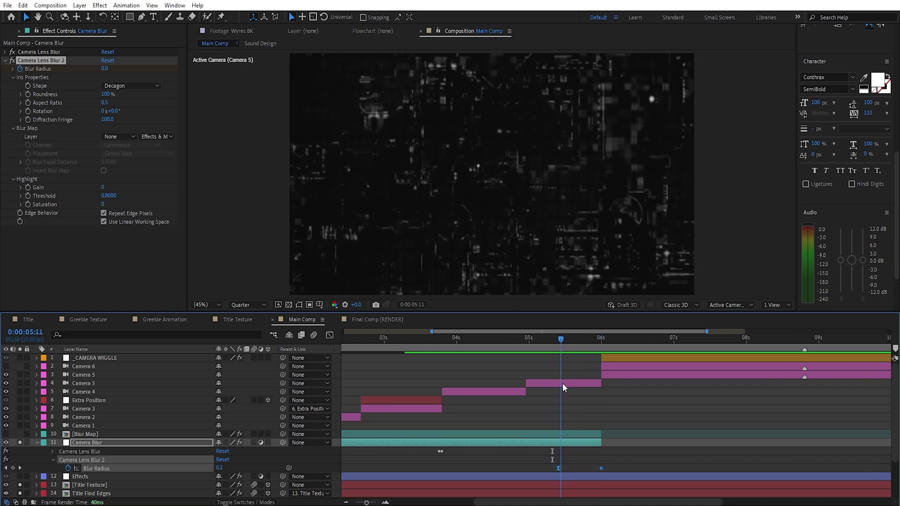
click(563, 421)
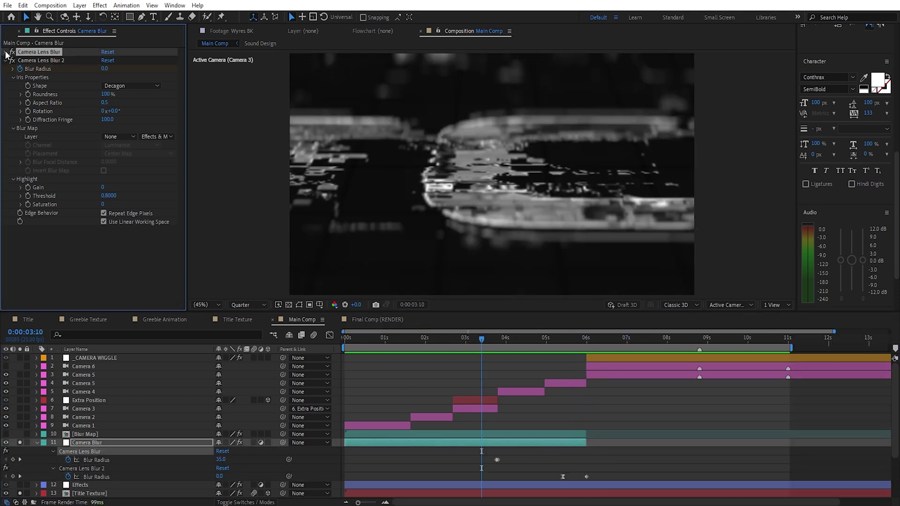
Step: Expand the first Camera Lens Blur settings and check the blur around the Camera 4 cut
click(6, 52)
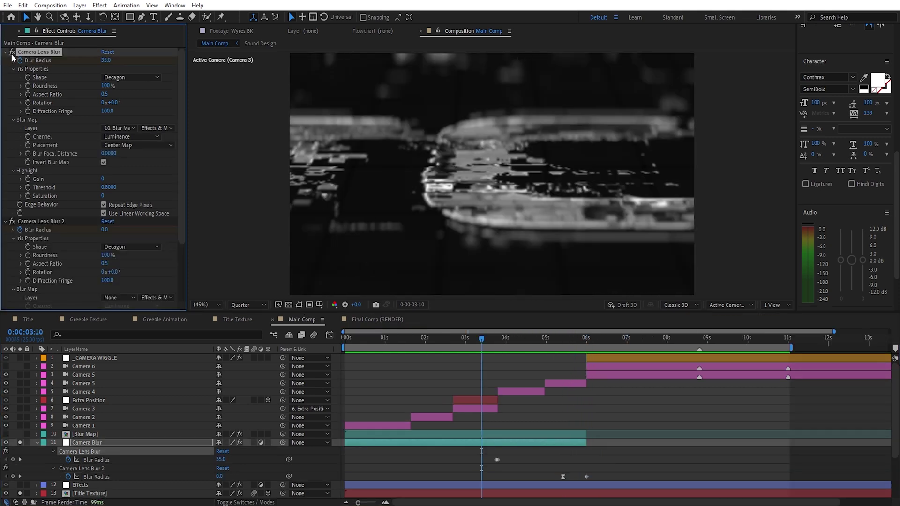
scroll(488, 471, up, 2)
drag(604, 336, 625, 389)
click(650, 460)
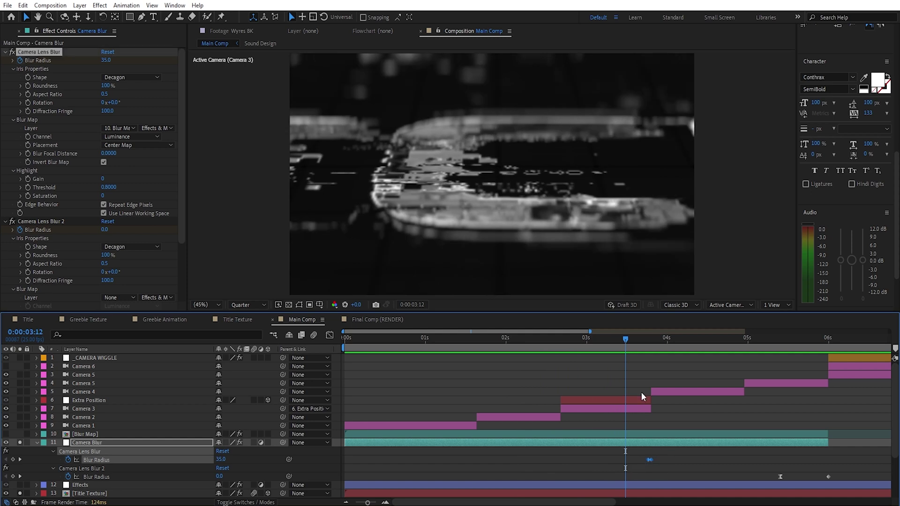
drag(629, 339, 649, 348)
Step: Open the Blur Map precomp, keep its Gradient Overlay style Reflected, and toggle Curves off and on
double_click(84, 435)
right_click(80, 358)
mouse_move(131, 209)
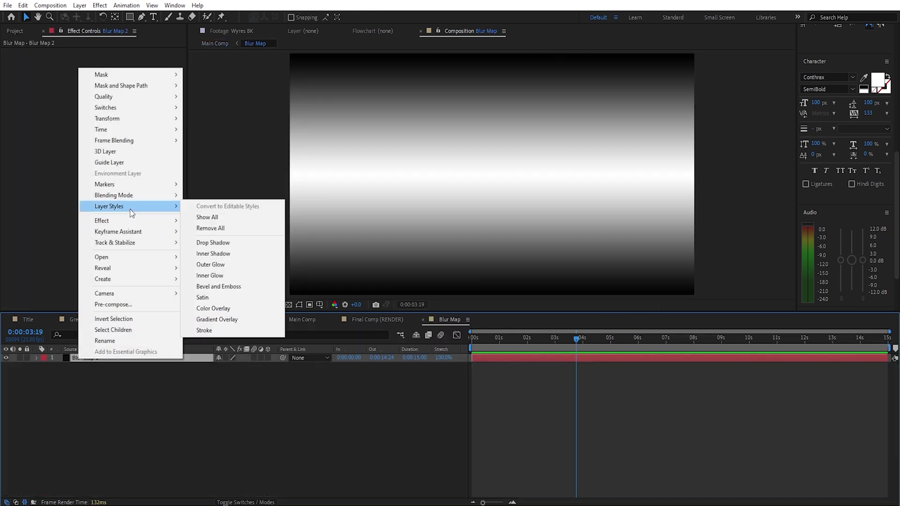
click(111, 399)
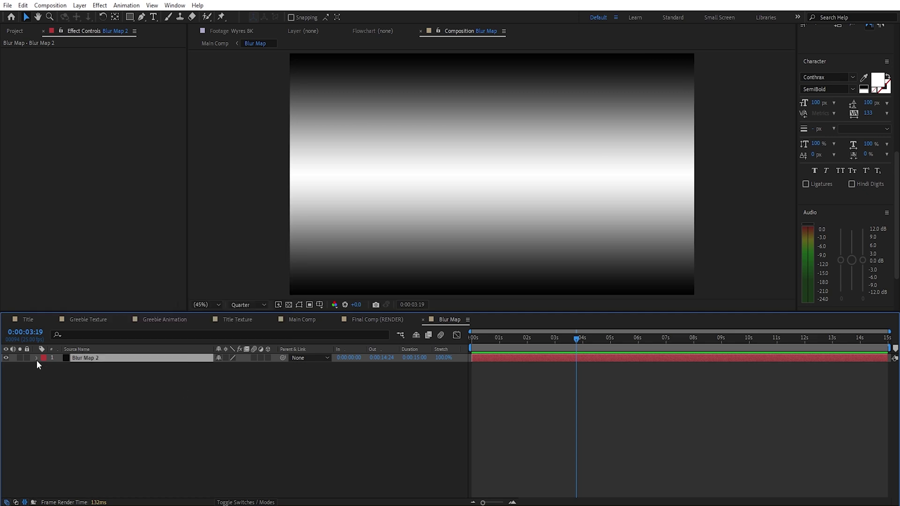
click(36, 357)
scroll(60, 392, down, 2)
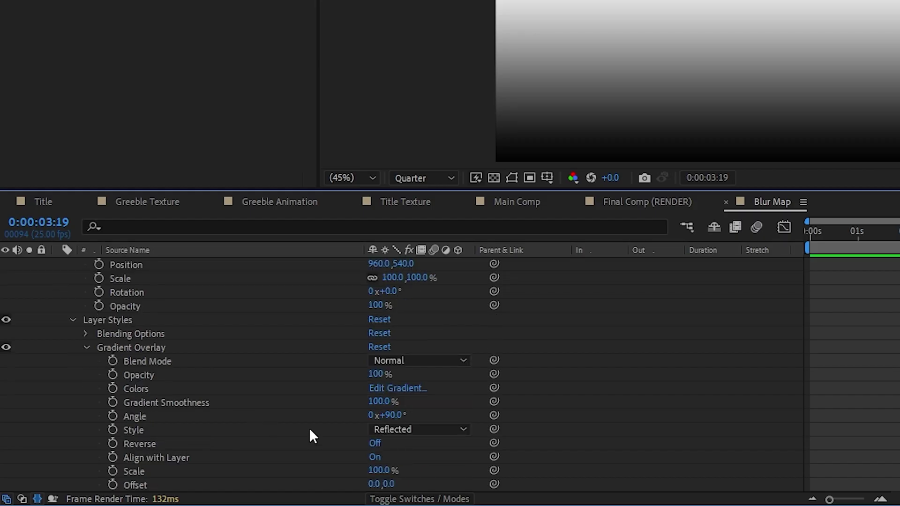
click(417, 429)
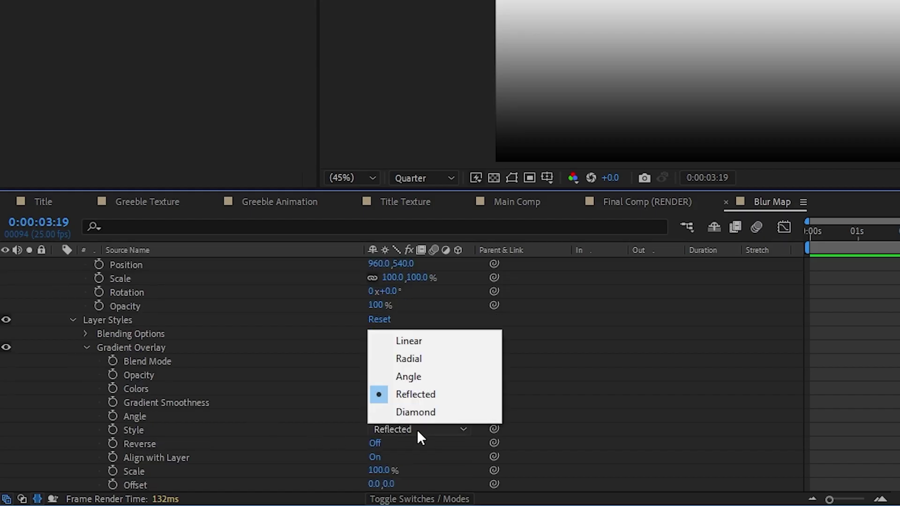
click(434, 395)
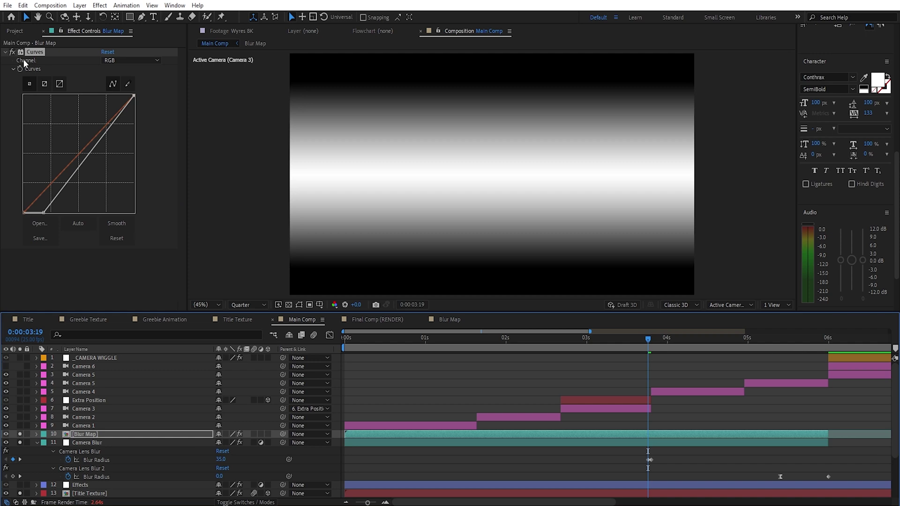
click(12, 52)
click(12, 52)
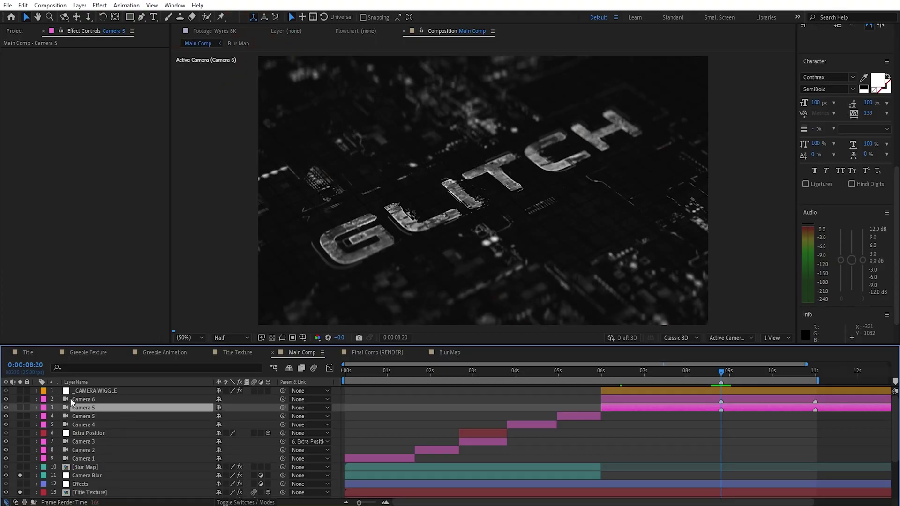
Step: View the scene through Camera 6, then select the Camera 5 layer
click(71, 399)
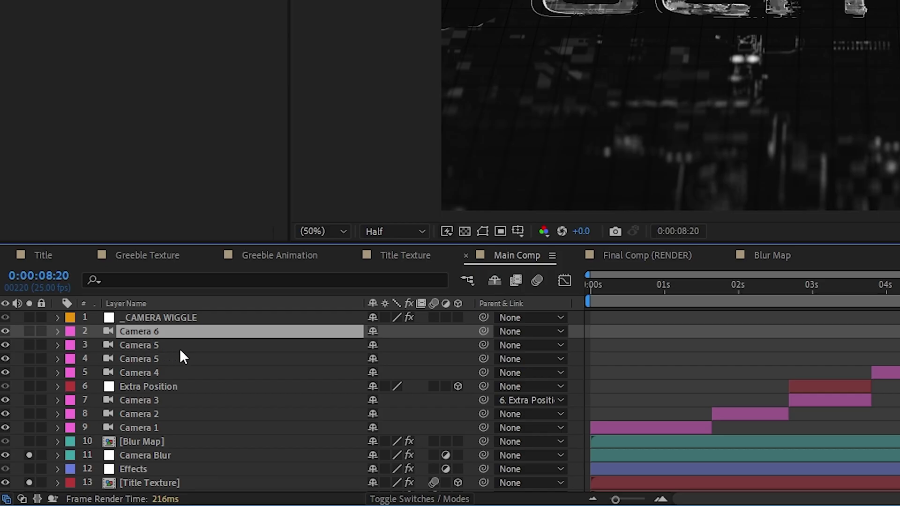
click(116, 408)
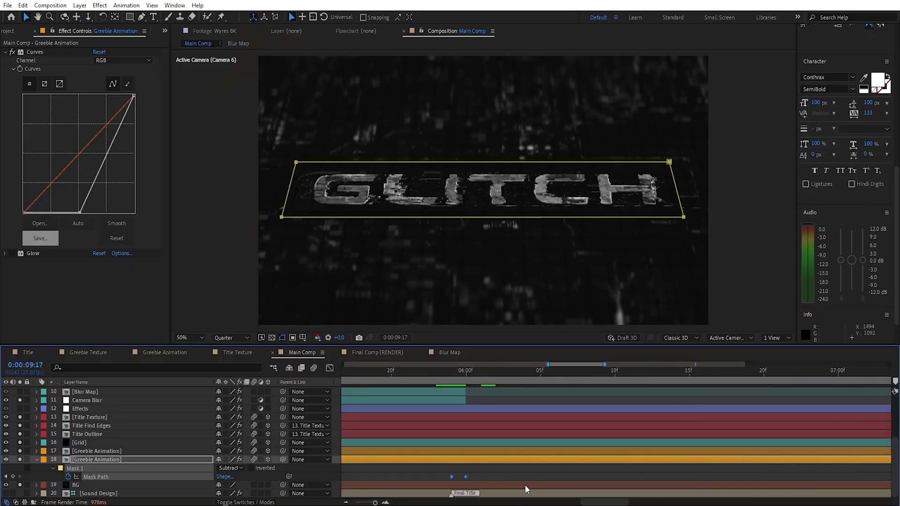
Step: Review layer 14's Map Gamma glitch keyframes and set the work area start to 6:00
alt+scroll(553, 446, up, 8)
scroll(562, 422, up, 1)
click(564, 378)
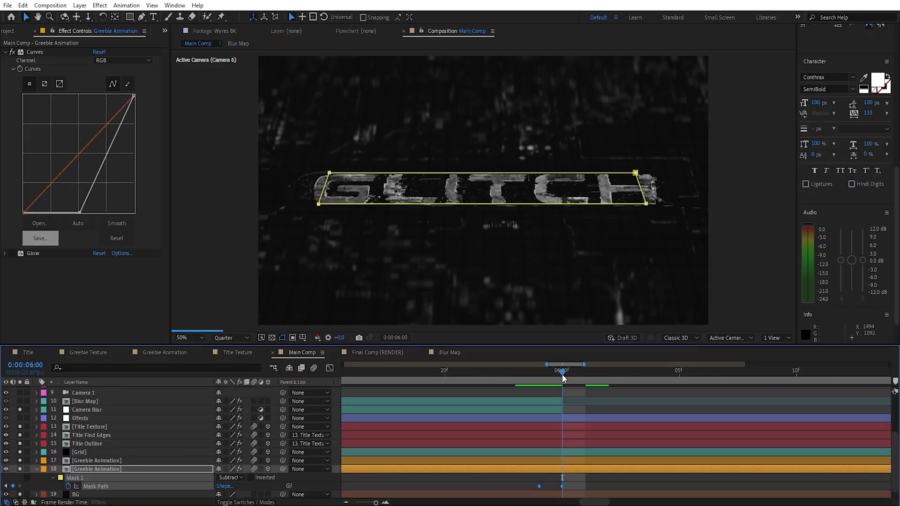
drag(564, 378, 540, 380)
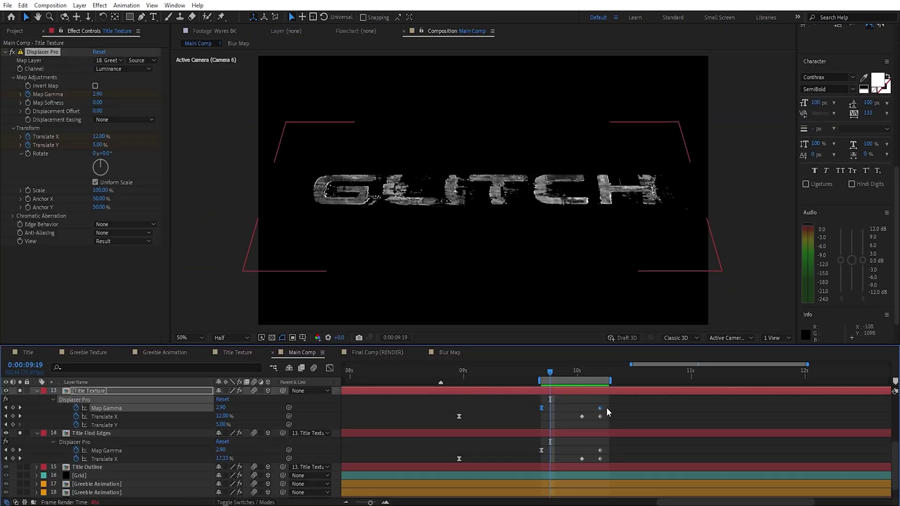
drag(608, 443, 539, 448)
drag(551, 372, 585, 375)
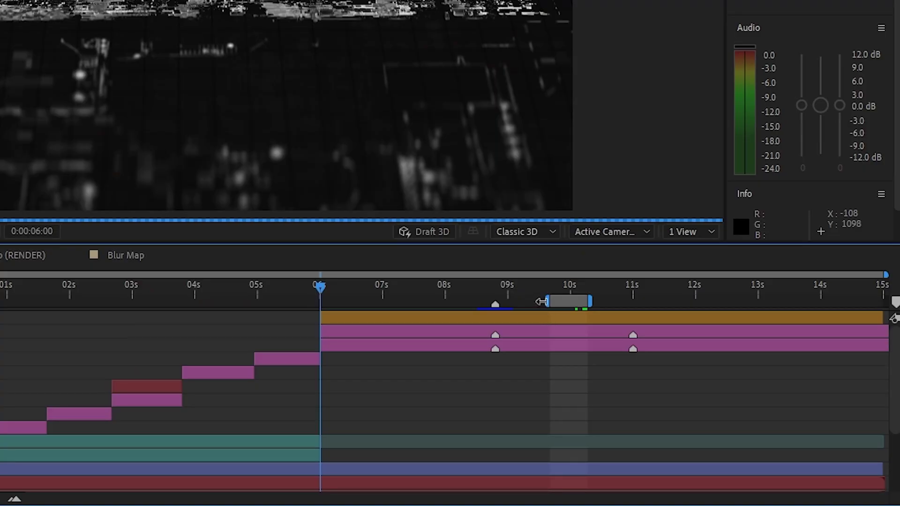
drag(541, 301, 322, 317)
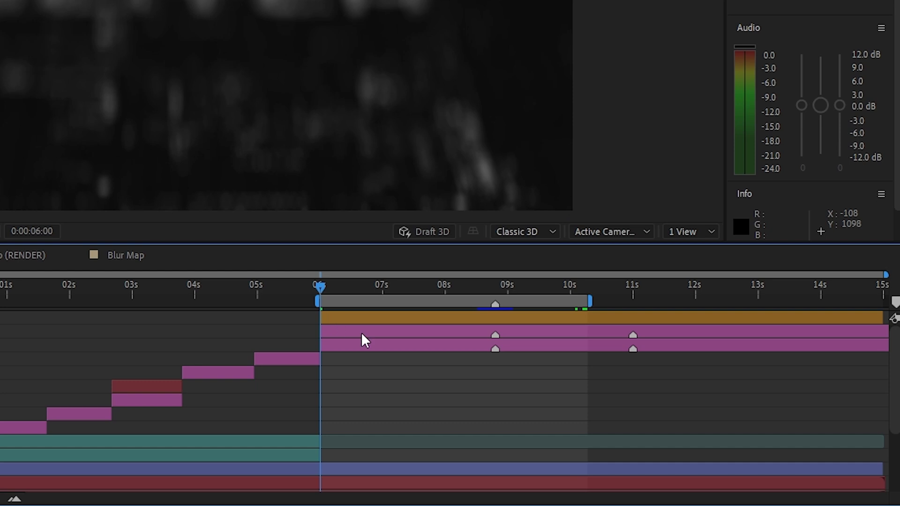
Step: Extend the work area end to about 13.6 s and hide Camera 6 at 8:16
drag(668, 291, 789, 292)
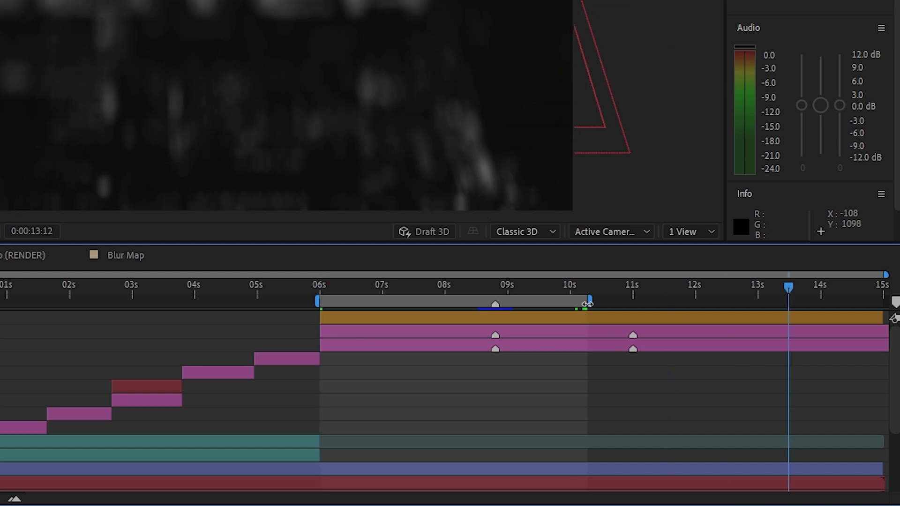
drag(589, 303, 796, 302)
click(486, 288)
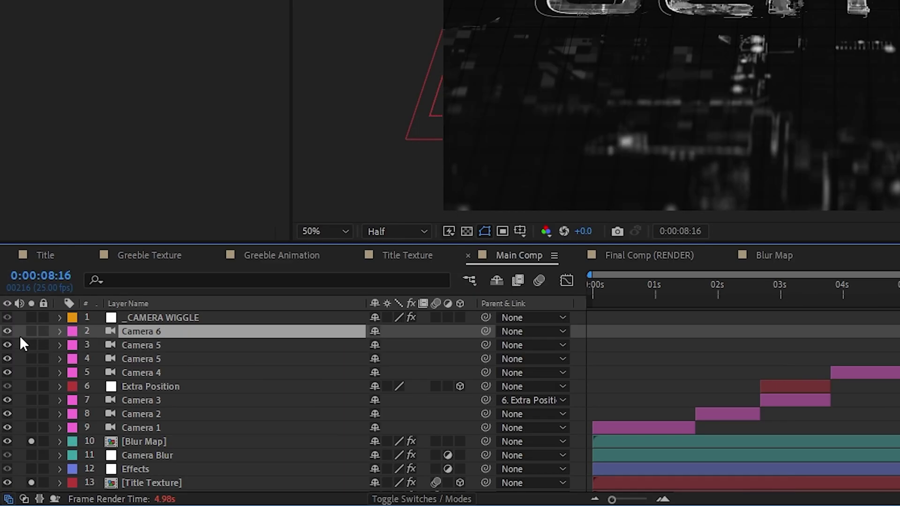
click(10, 331)
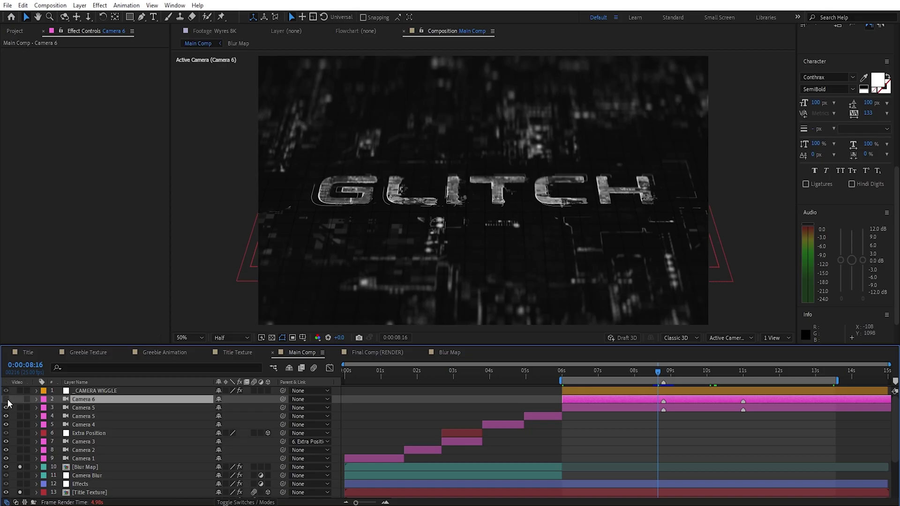
click(6, 400)
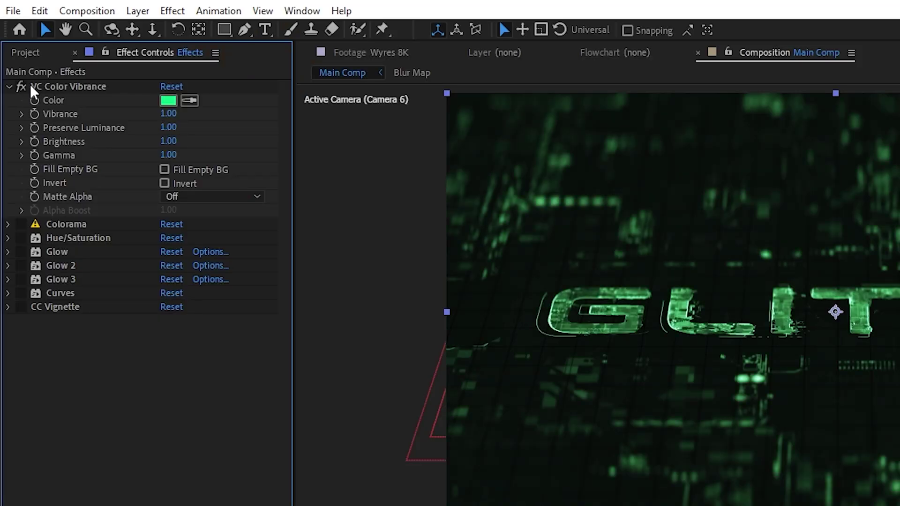
Step: Tint the vibrance green, try Colorama's Fire palette, then turn Colorama off and collapse it
click(167, 100)
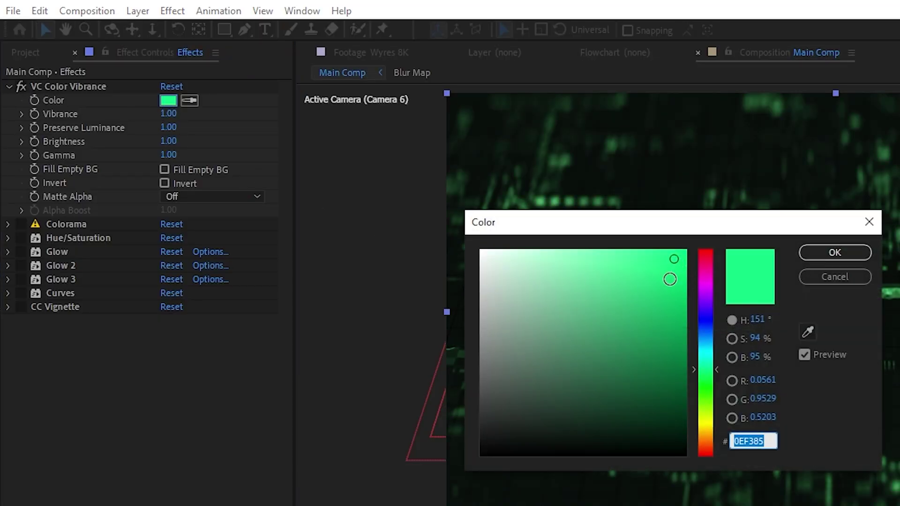
click(828, 260)
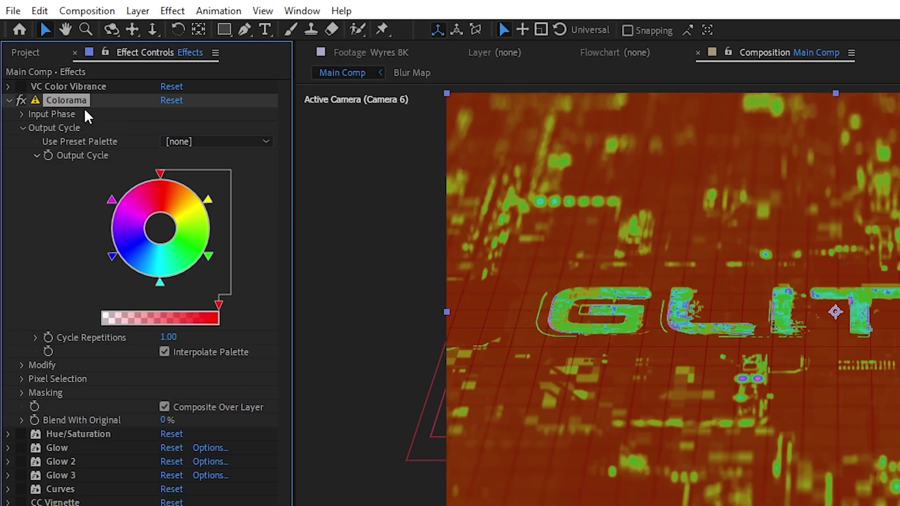
click(211, 145)
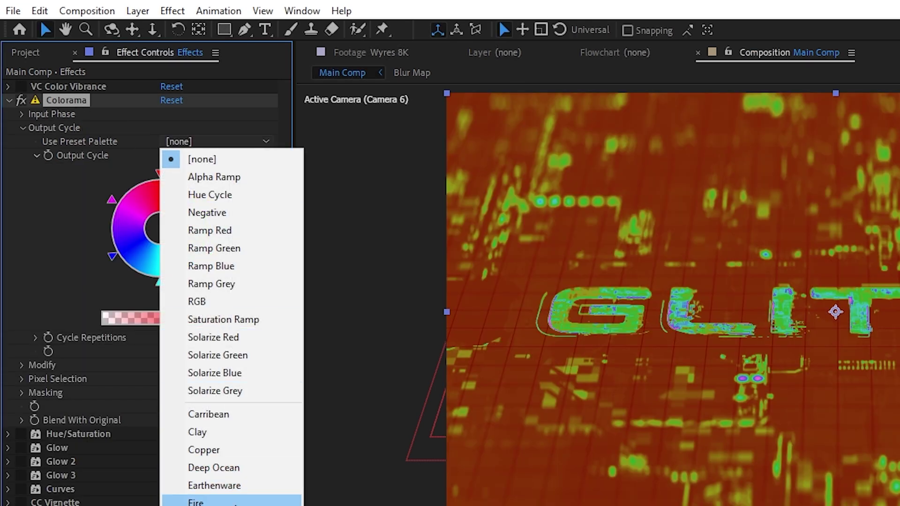
click(197, 500)
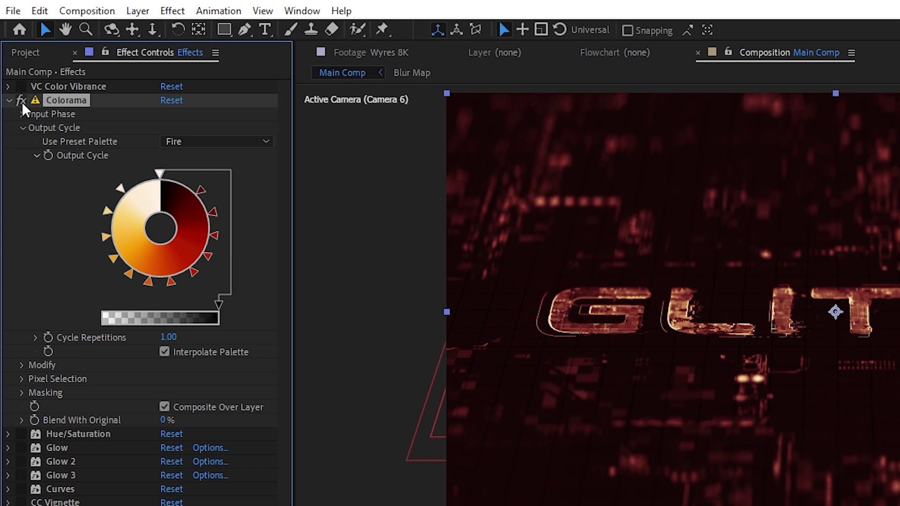
click(20, 87)
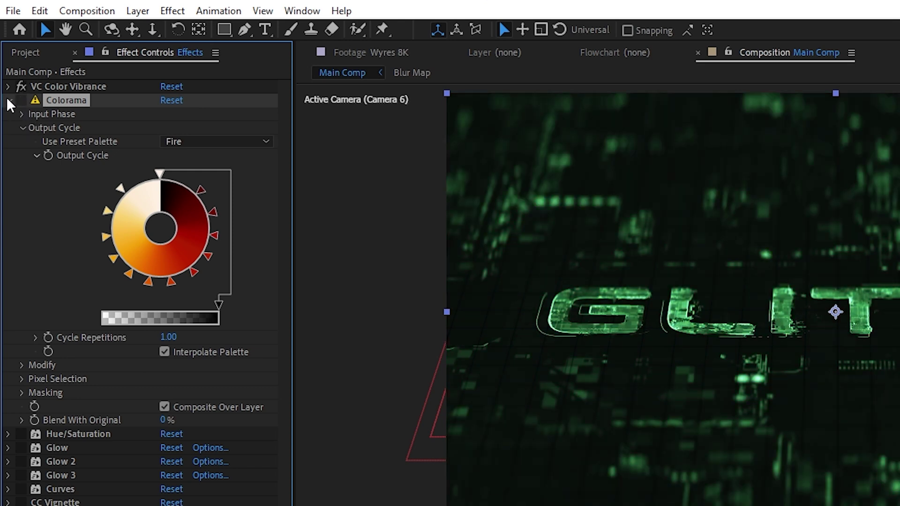
click(7, 101)
Step: Set Master Saturation to 35, toggle the Curves grade to compare, and expand Curves and CC Vignette
click(8, 114)
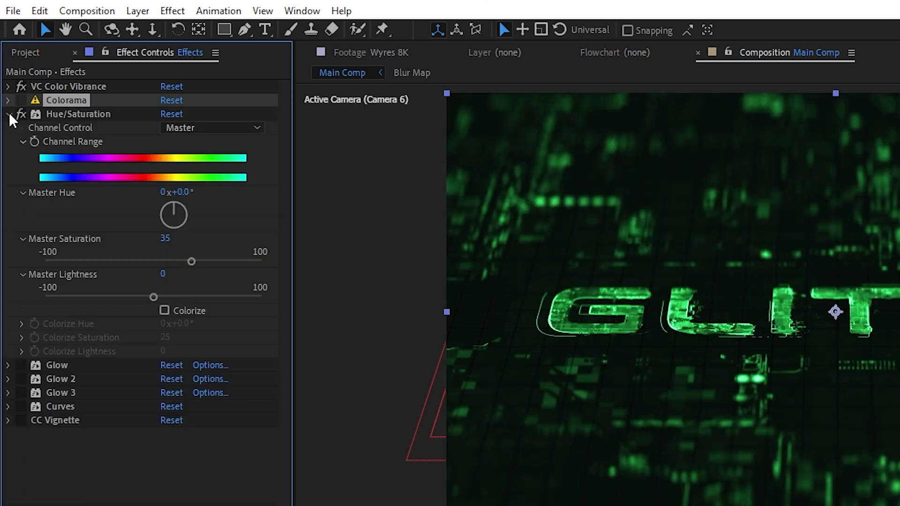
click(230, 251)
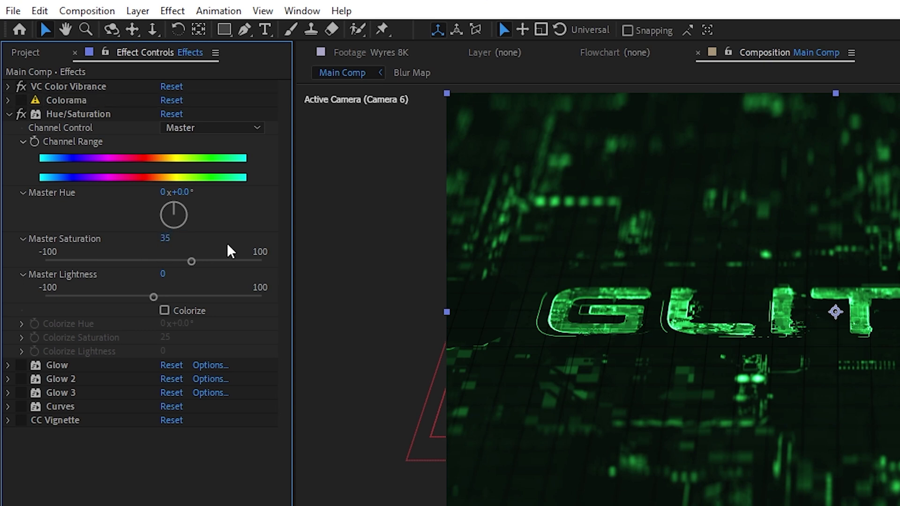
click(18, 404)
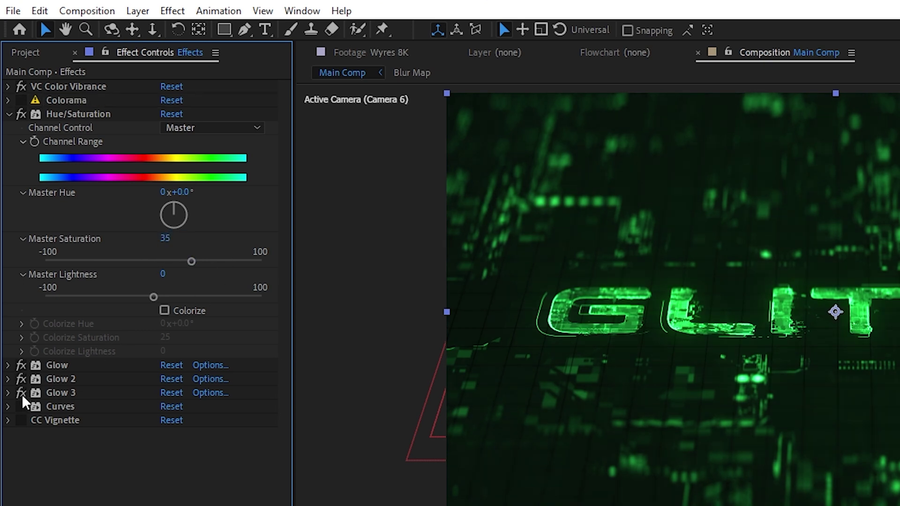
click(8, 407)
scroll(12, 413, down, 5)
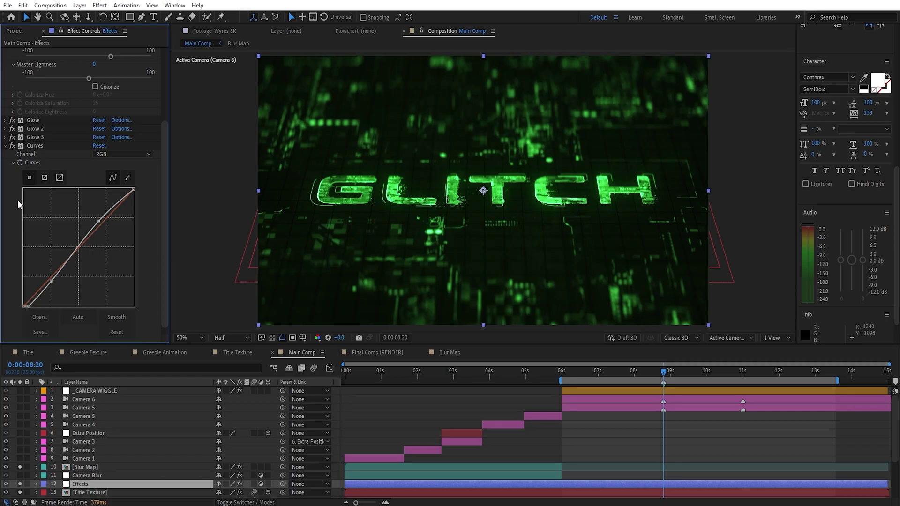
scroll(22, 299, down, 1)
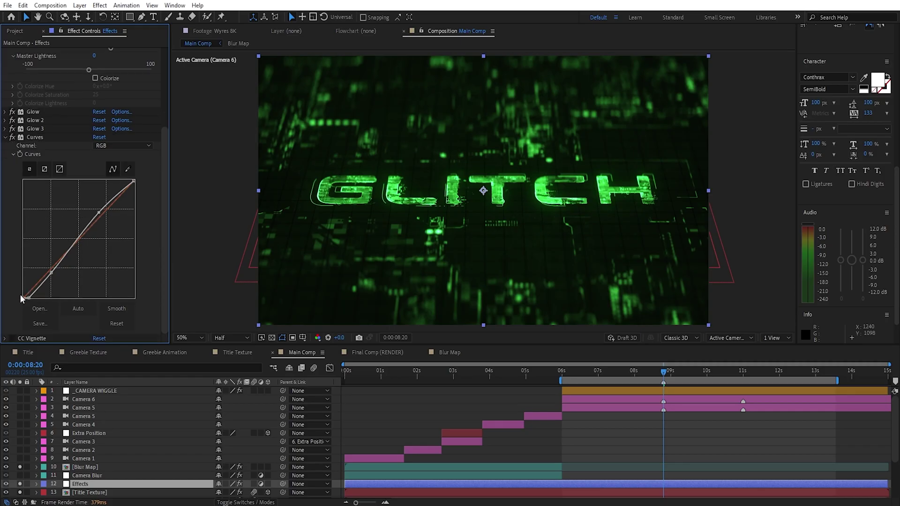
click(5, 338)
scroll(8, 339, down, 2)
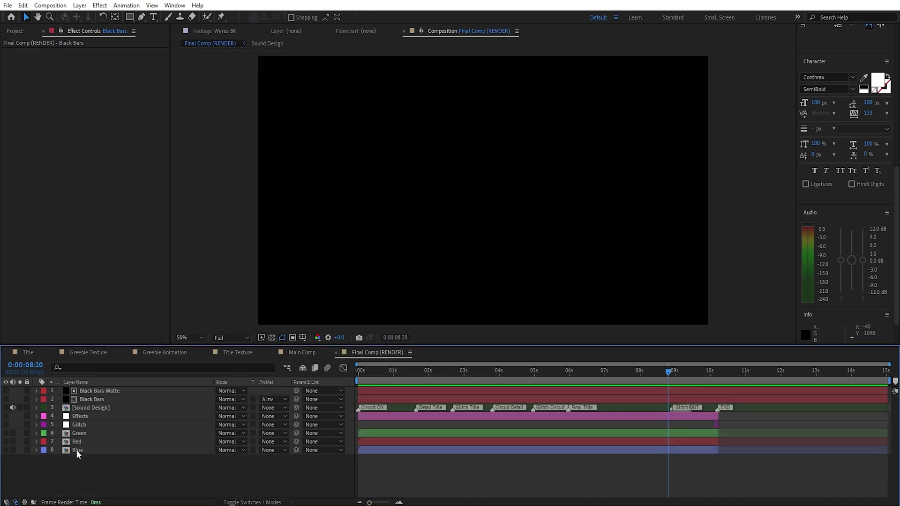
Step: Make the Blue and Green channel layers visible alongside the Red layer
click(77, 450)
click(6, 450)
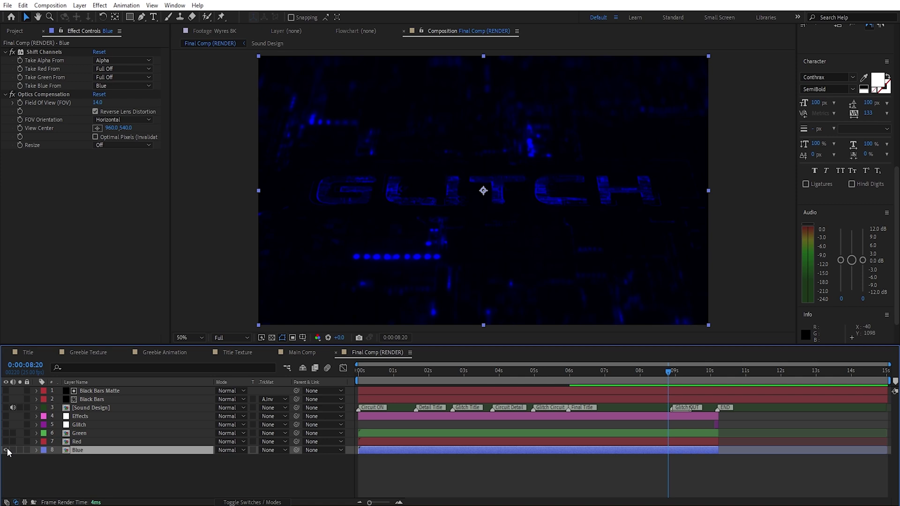
click(55, 441)
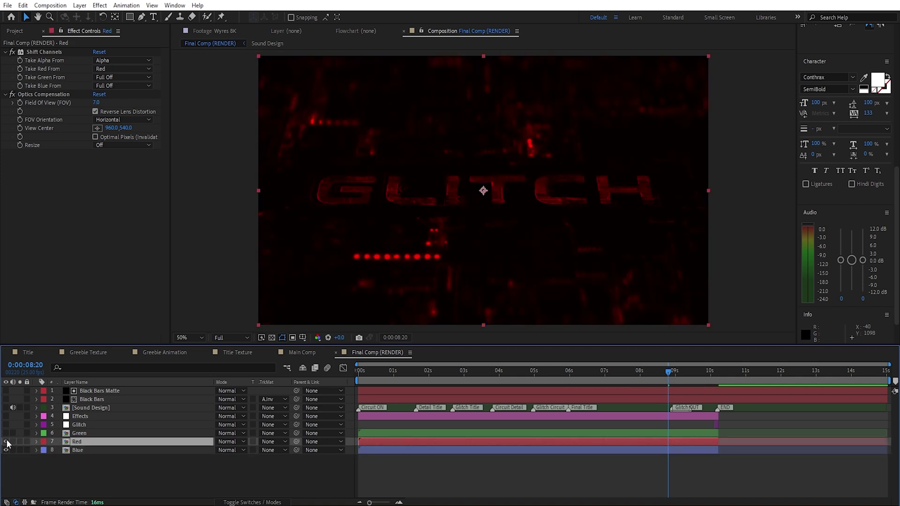
click(65, 434)
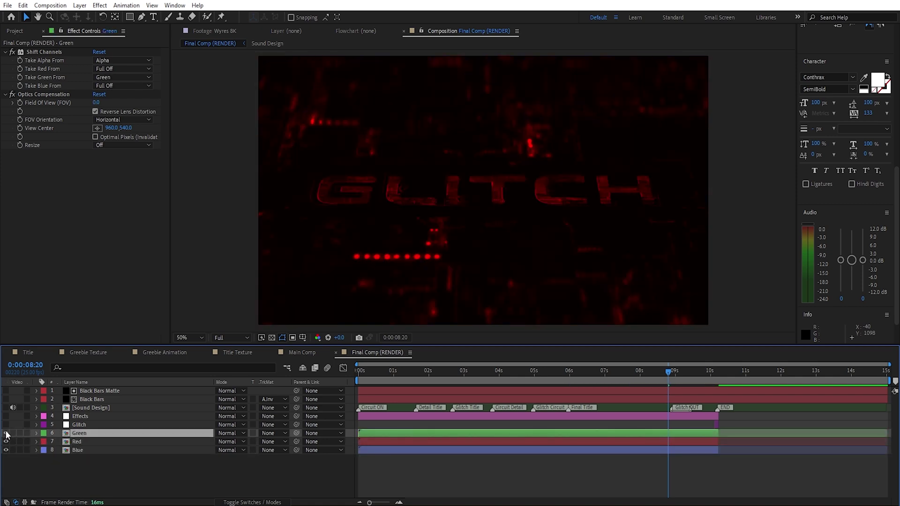
click(7, 434)
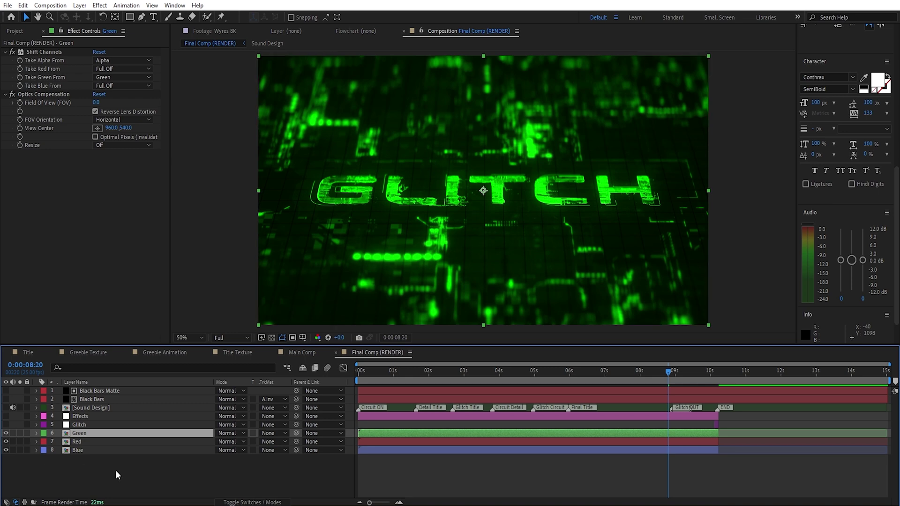
Step: Set the Green, Red and Blue layers to Screen, then zoom in to check their RGB split and scale
drag(117, 469, 160, 437)
click(218, 436)
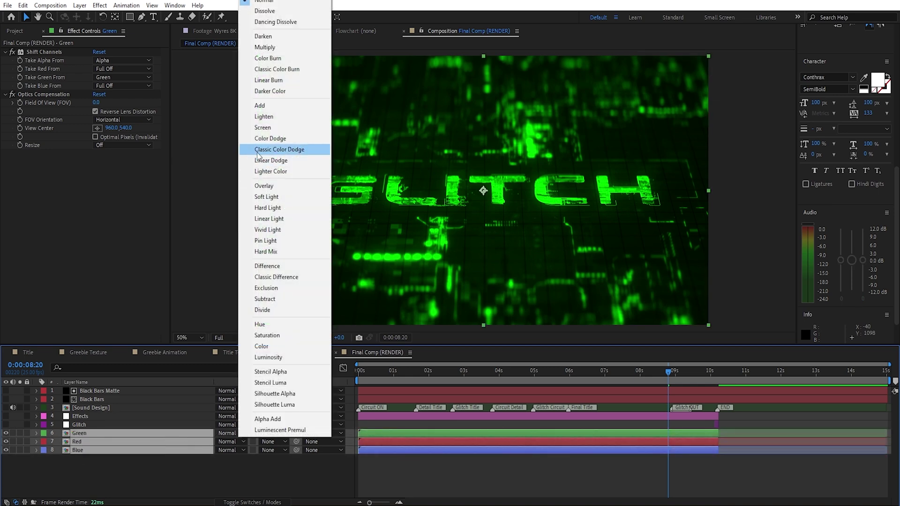
click(264, 131)
key(period)
key(period)
click(446, 221)
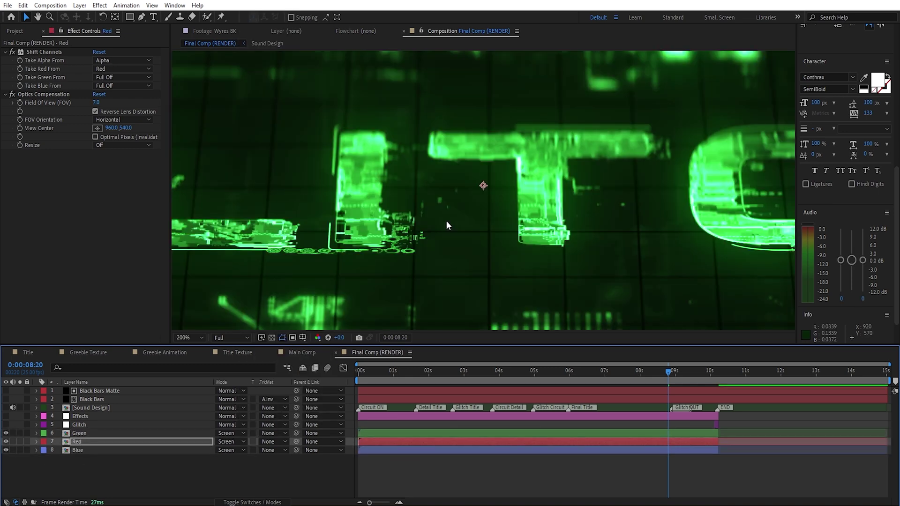
click(125, 452)
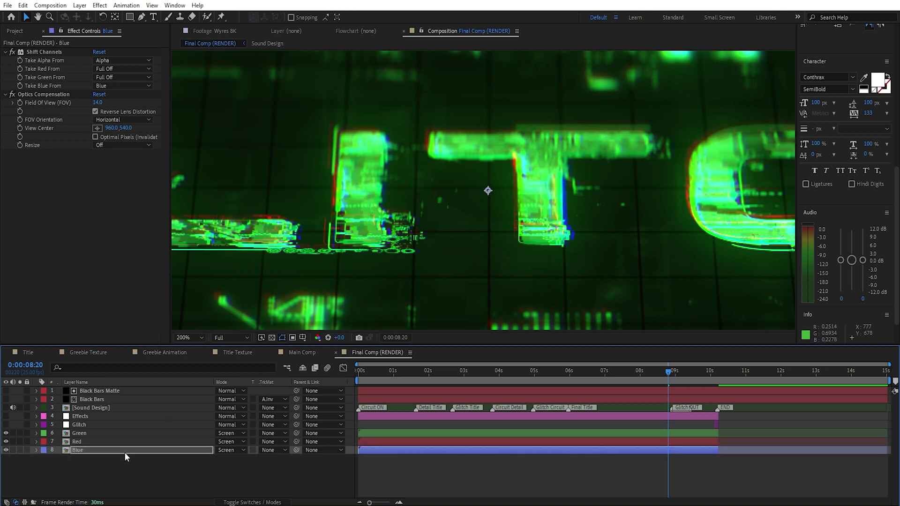
drag(122, 466, 138, 437)
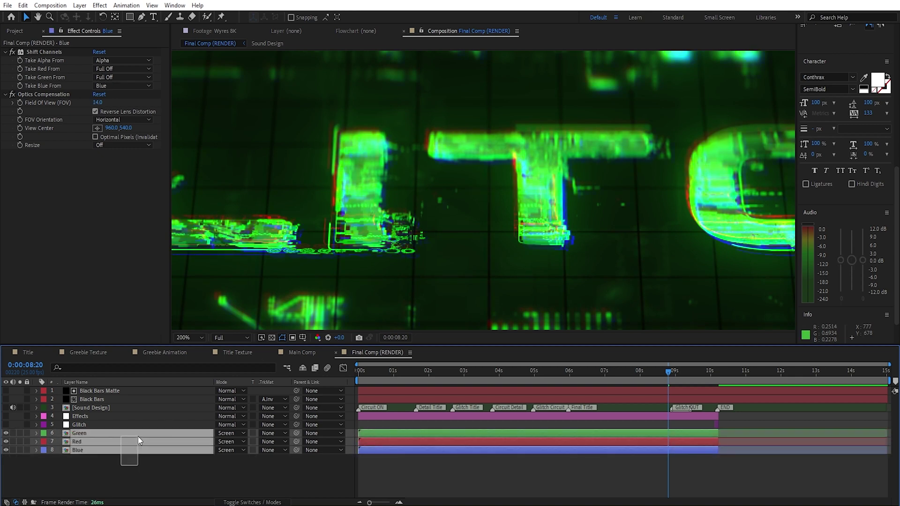
key(comma)
key(comma)
key(s)
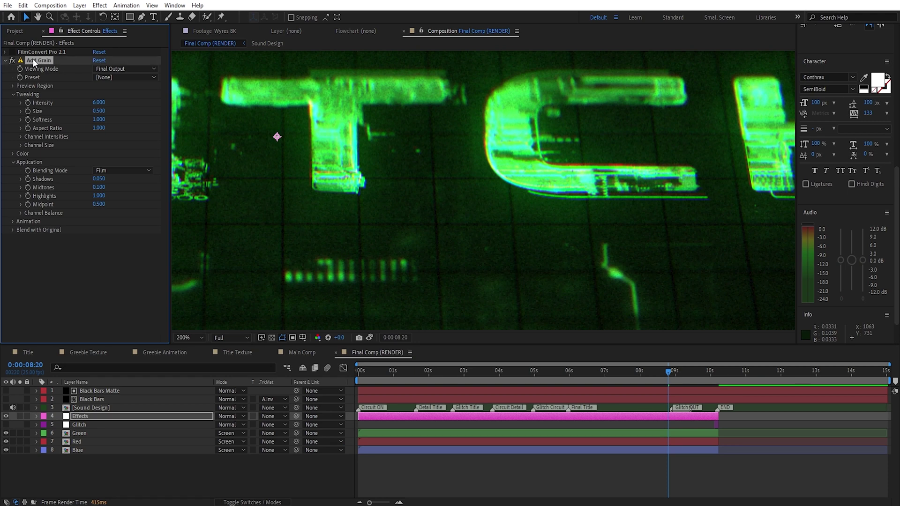
Step: Show Black Bars, select Glitch's Turbulent Displace, Turbulent Displace 2 and Transform keyframes, and scrub the outro from 10:04
key(comma)
key(comma)
key(comma)
click(6, 399)
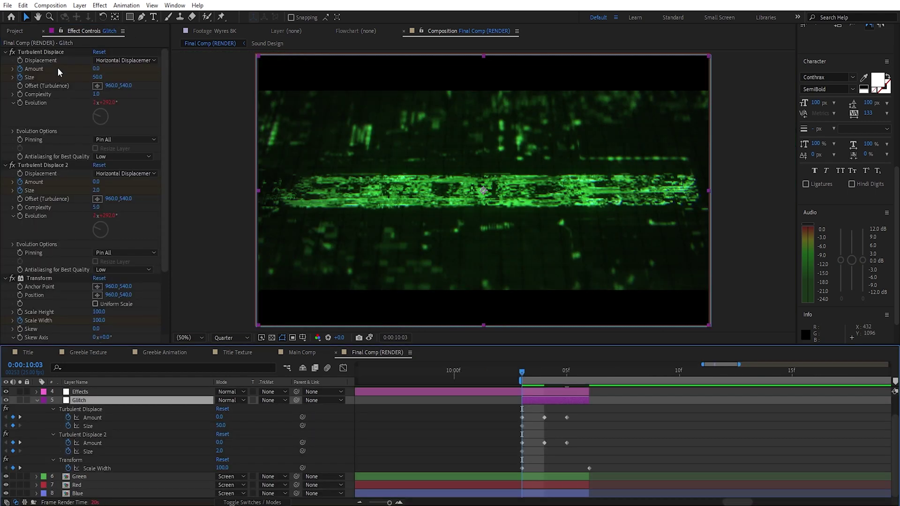
click(46, 52)
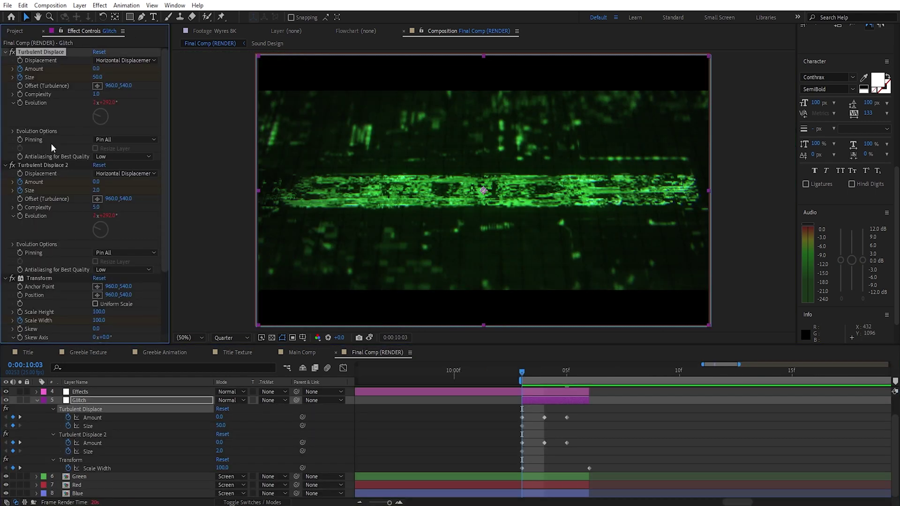
click(51, 165)
click(47, 279)
drag(510, 412, 612, 471)
click(539, 376)
drag(543, 380, 595, 386)
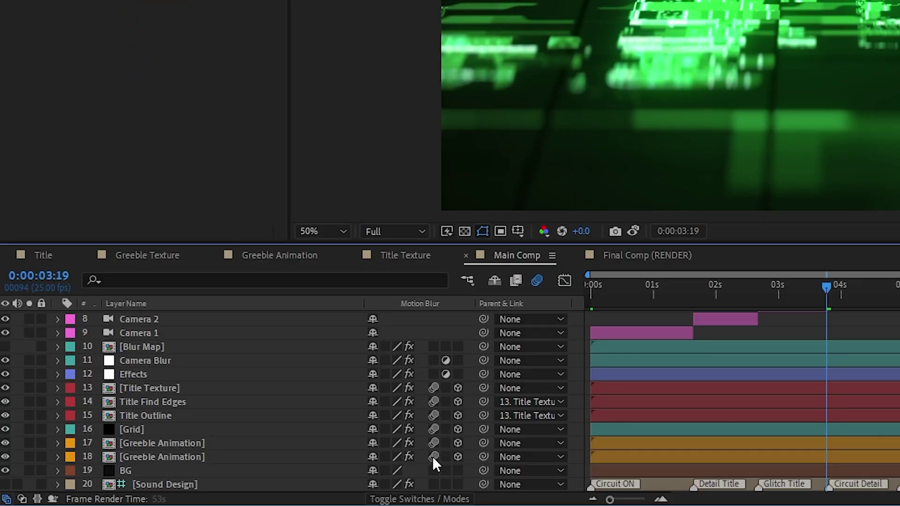
Step: Drop the preview to Half resolution and change Main Comp's motion blur shutter angle in Composition Settings
key(ctrl+shift+j)
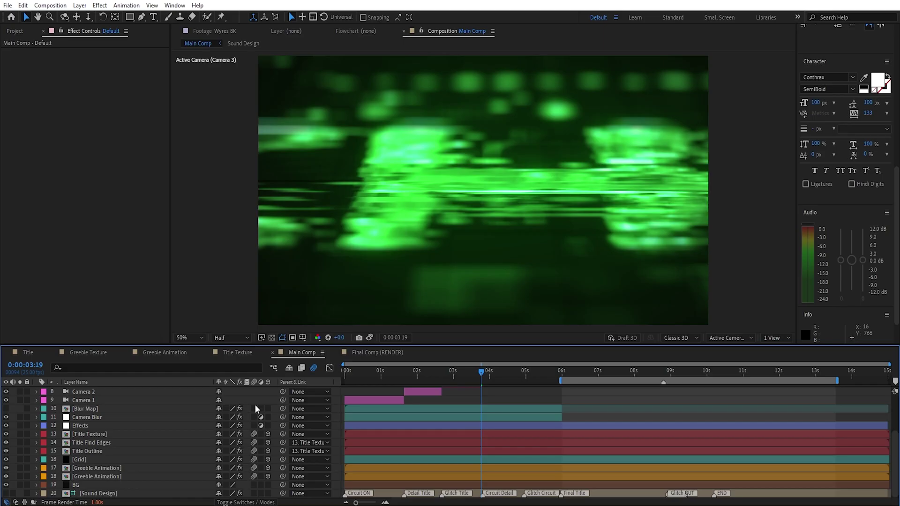
right_click(302, 356)
click(310, 177)
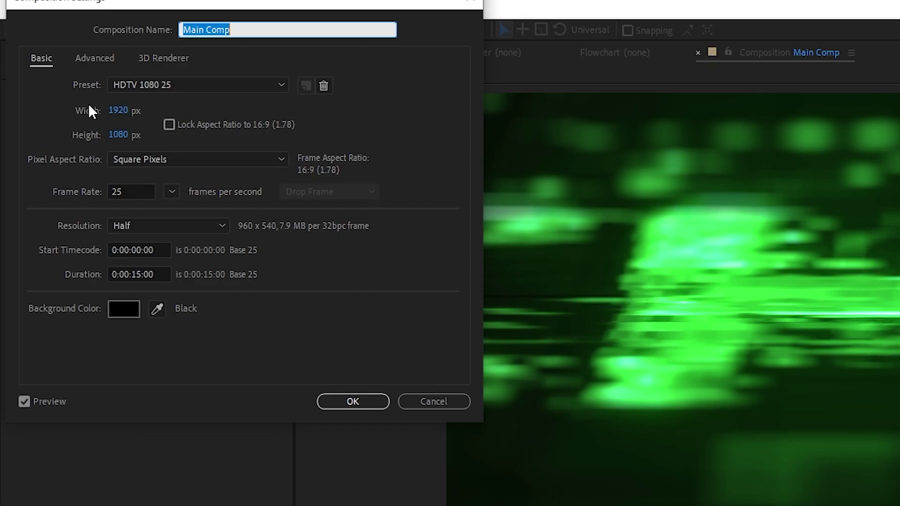
click(56, 35)
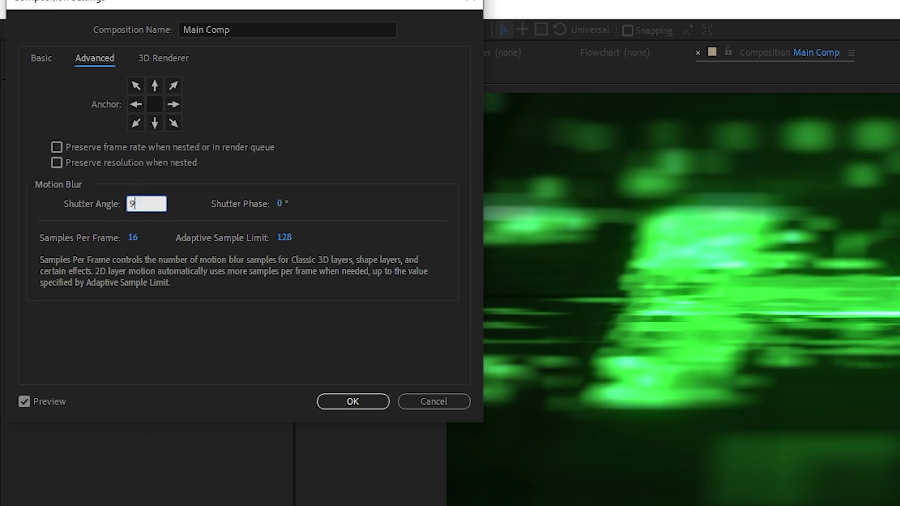
click(349, 403)
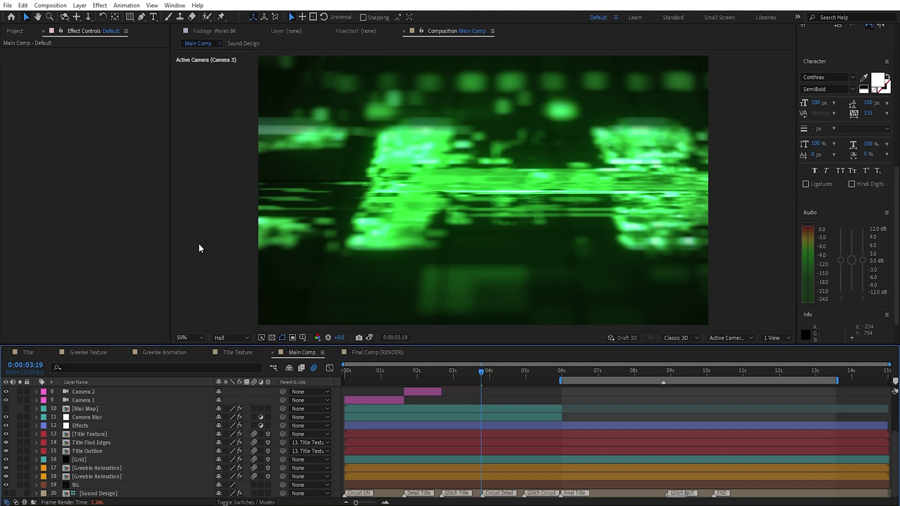
click(28, 352)
Step: Retype the title as EDIT, check it in Final Comp (RENDER), and select the greeble texture PNG and layer
double_click(128, 392)
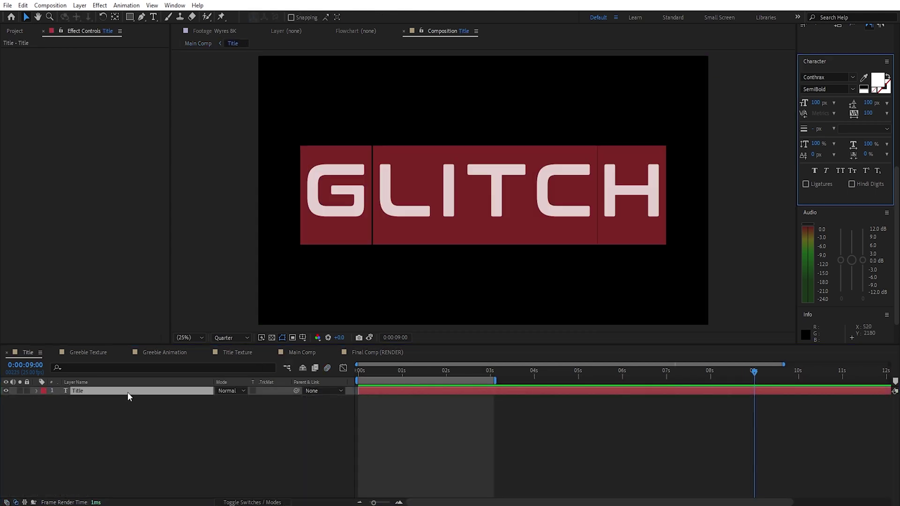
text(EDIT)
click(162, 408)
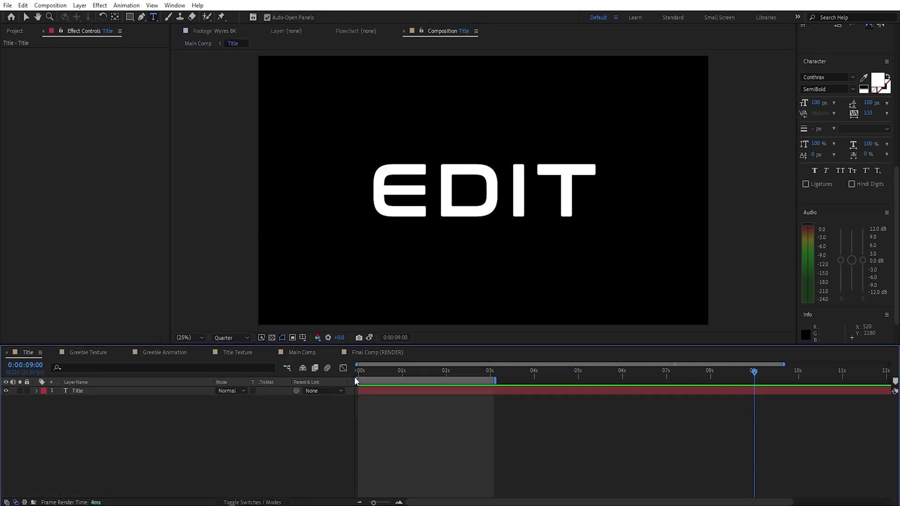
click(392, 351)
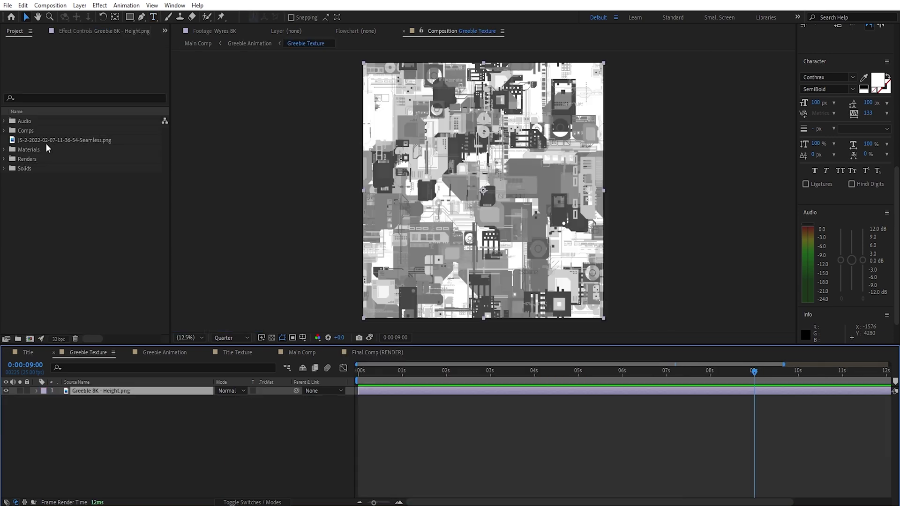
click(119, 143)
click(160, 391)
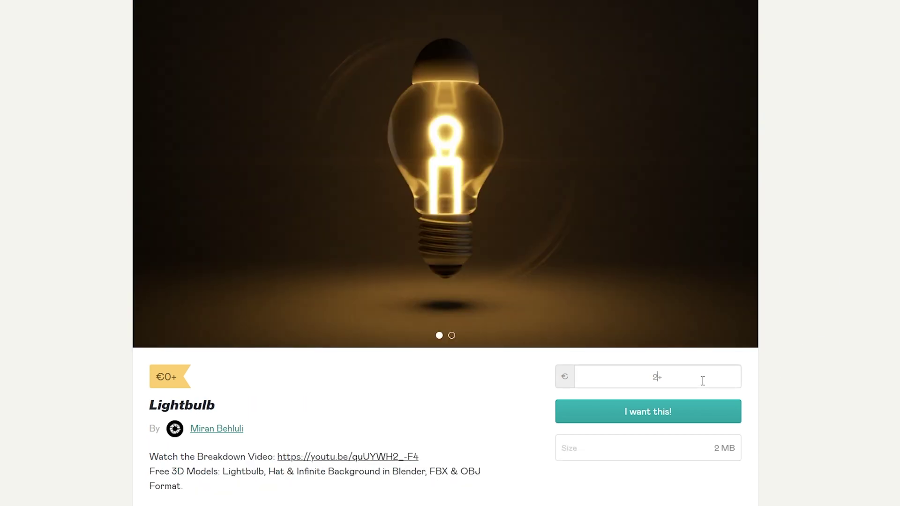
Step: Enter 0 in the product's euro price field
text(0)
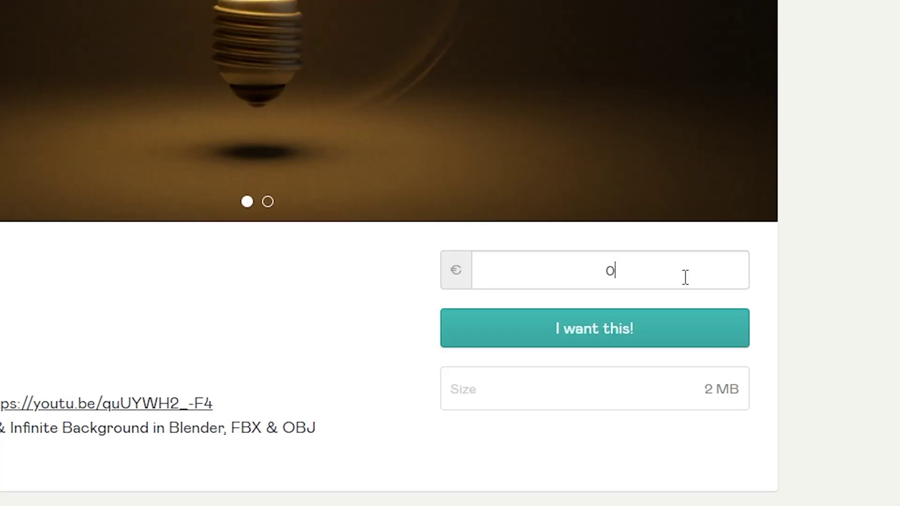